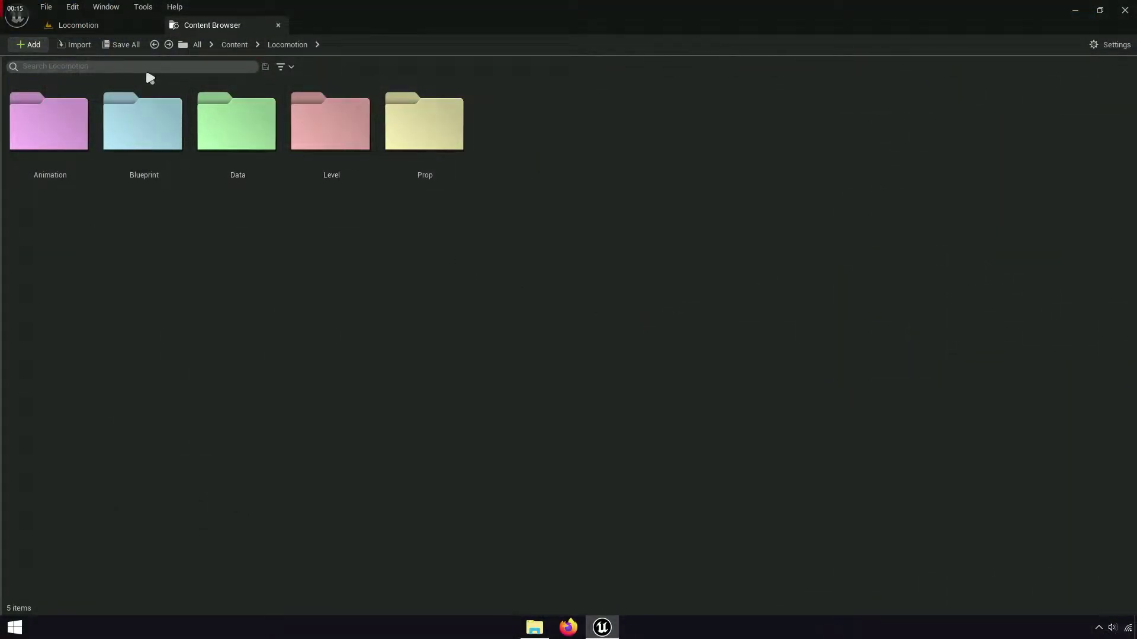
Step: Search the Content Browser for '_bt' and open the ALS_BT_AICharacter behavior tree
click(145, 67)
text(als)
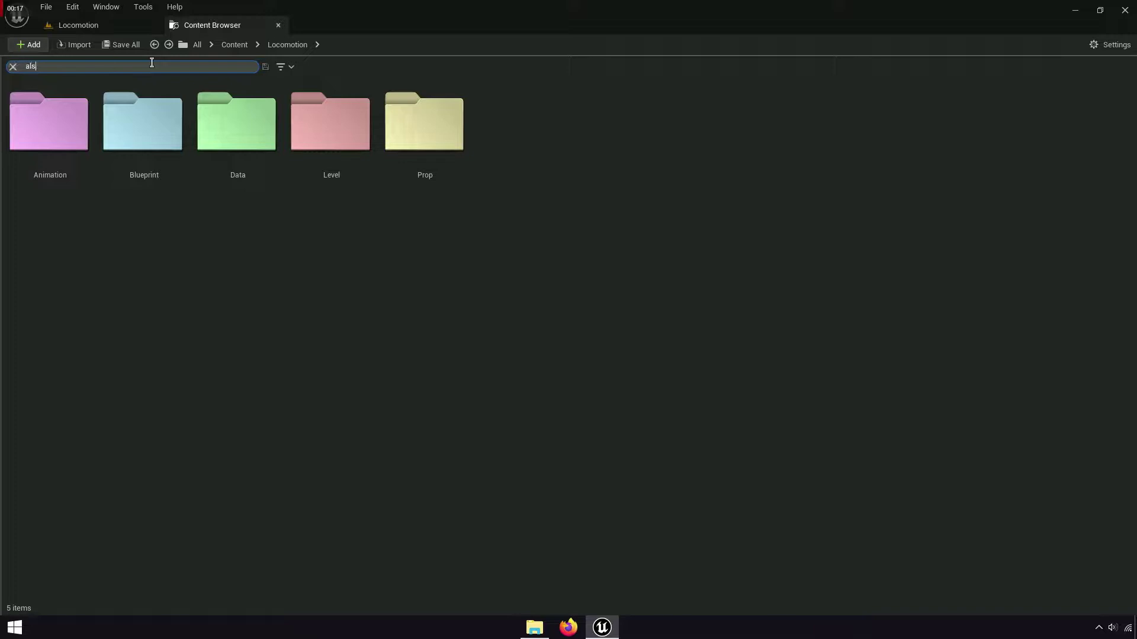
text(_)
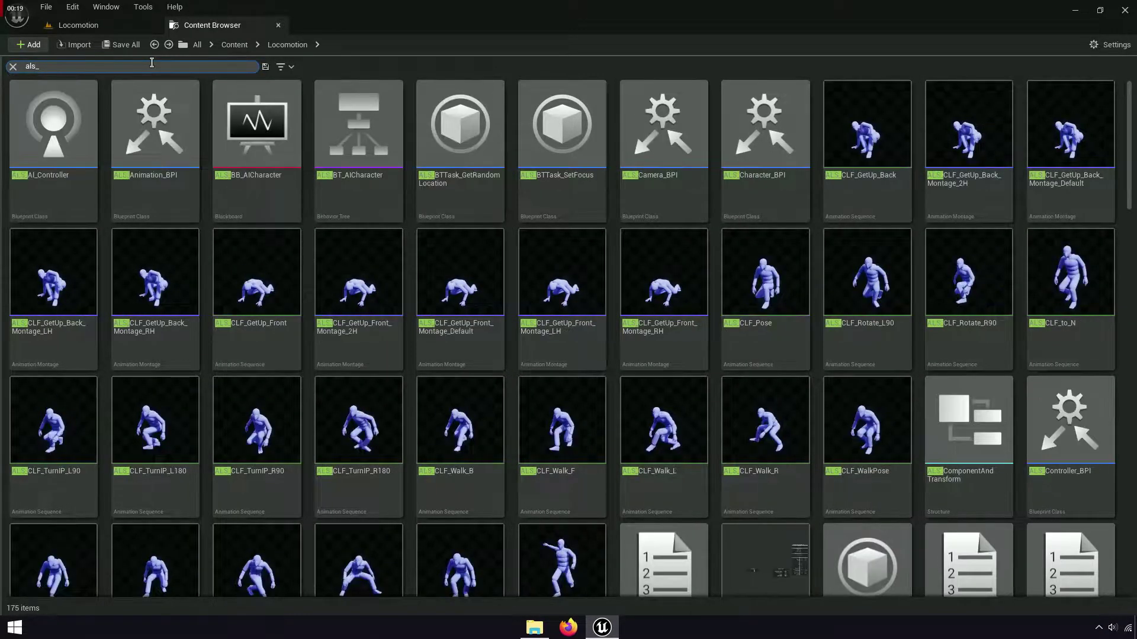
text(bt_a)
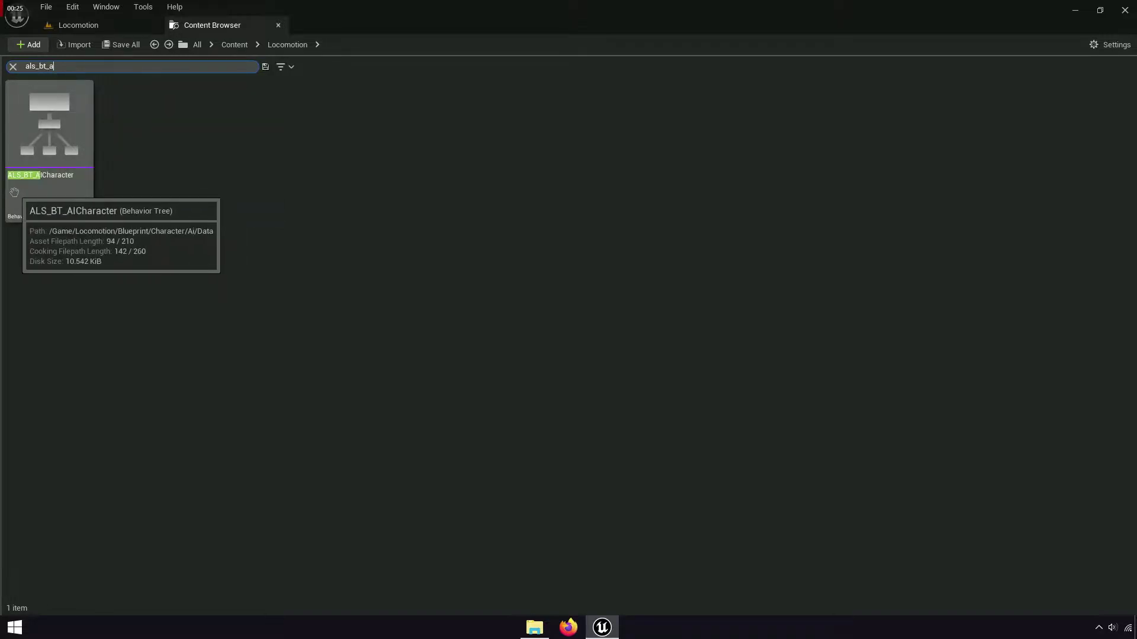
click(67, 162)
double_click(67, 162)
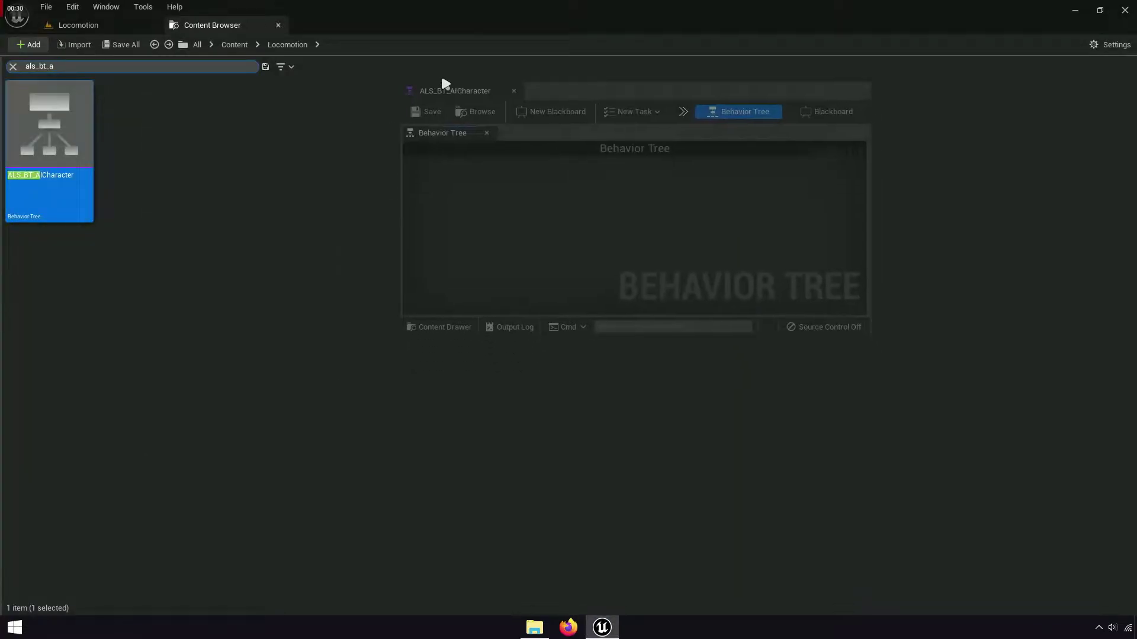
Step: Dock the behavior tree editor as its own tab, then return to the project assets
drag(92, 31, 399, 32)
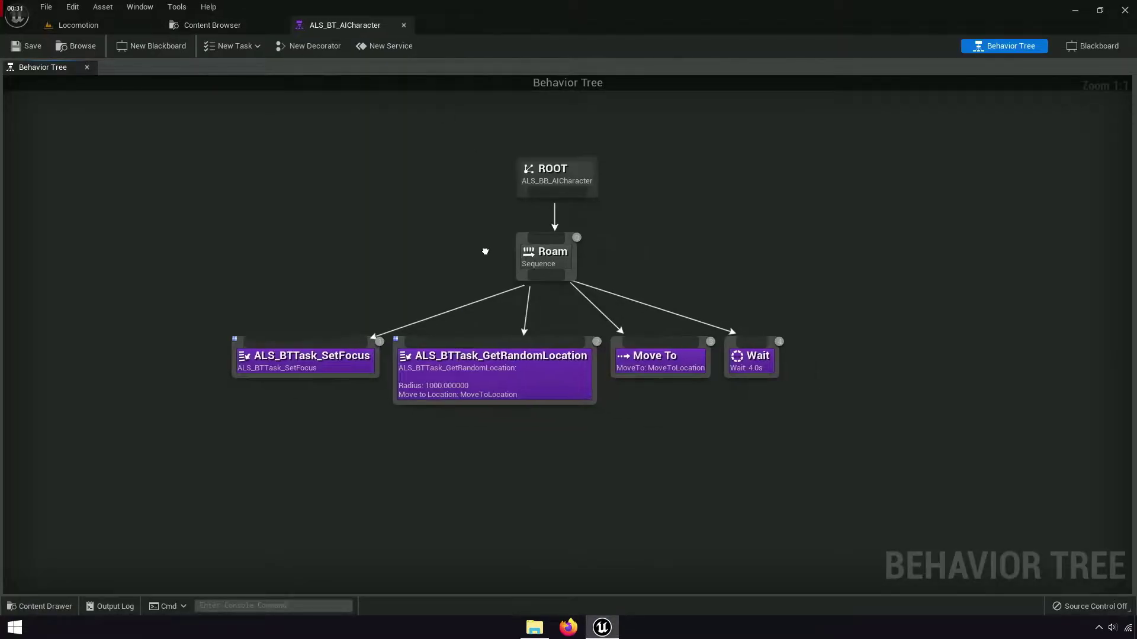
scroll(427, 282, up, 4)
scroll(428, 283, up, 1)
scroll(453, 329, down, 1)
scroll(483, 340, down, 1)
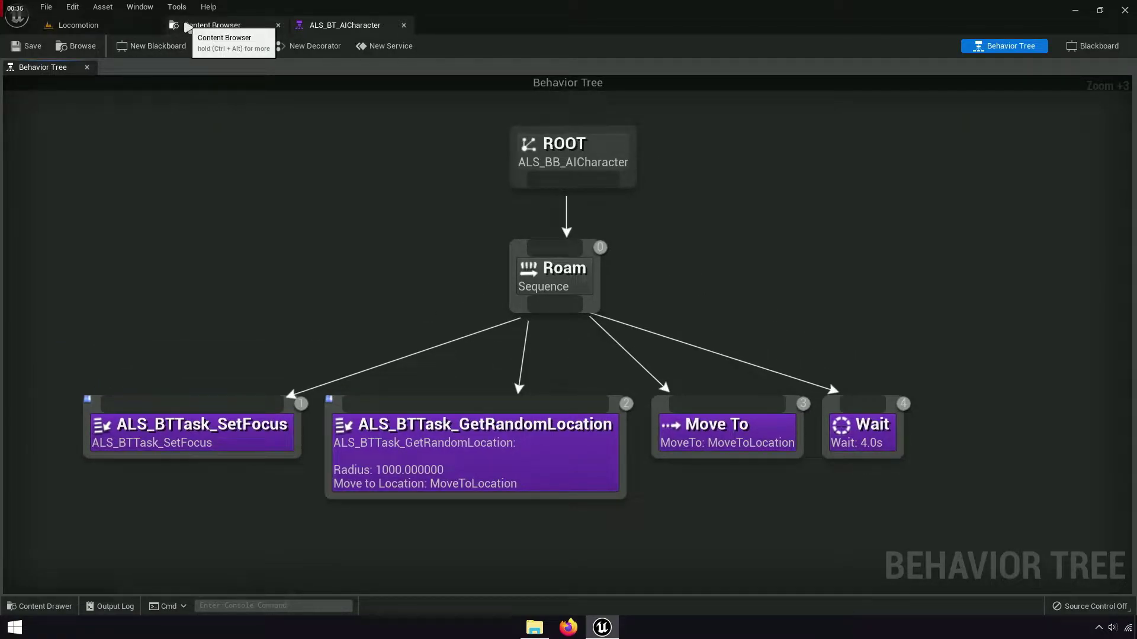
click(187, 27)
Step: Clear the search, browse into Blueprint > Character > Ai, and pick up Base_Ai
click(13, 67)
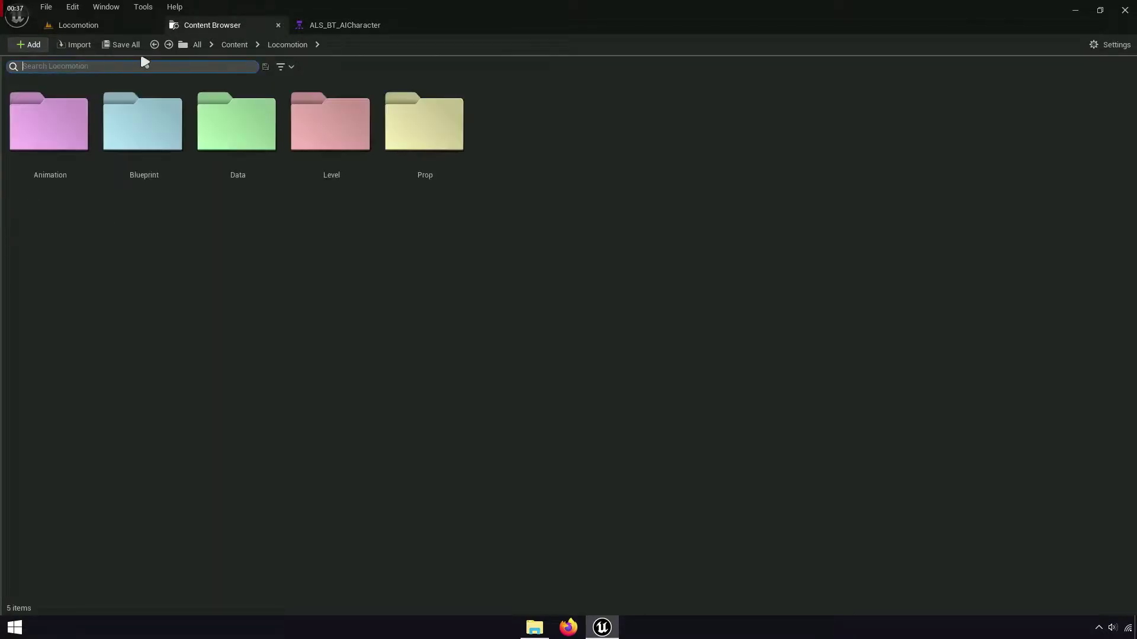
double_click(178, 142)
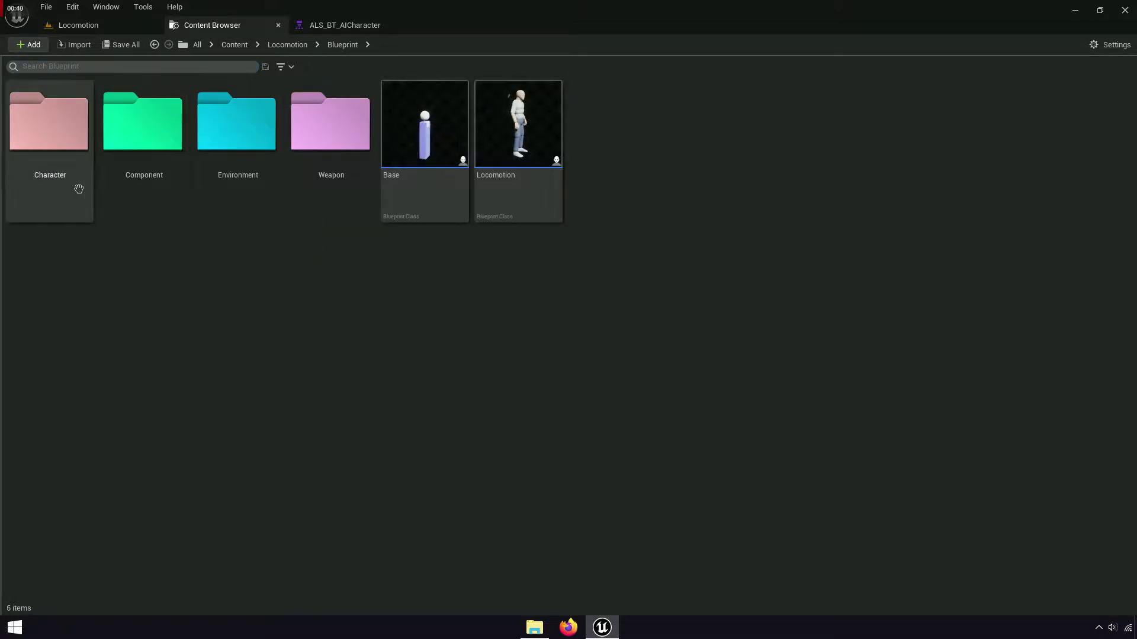
double_click(75, 188)
double_click(75, 188)
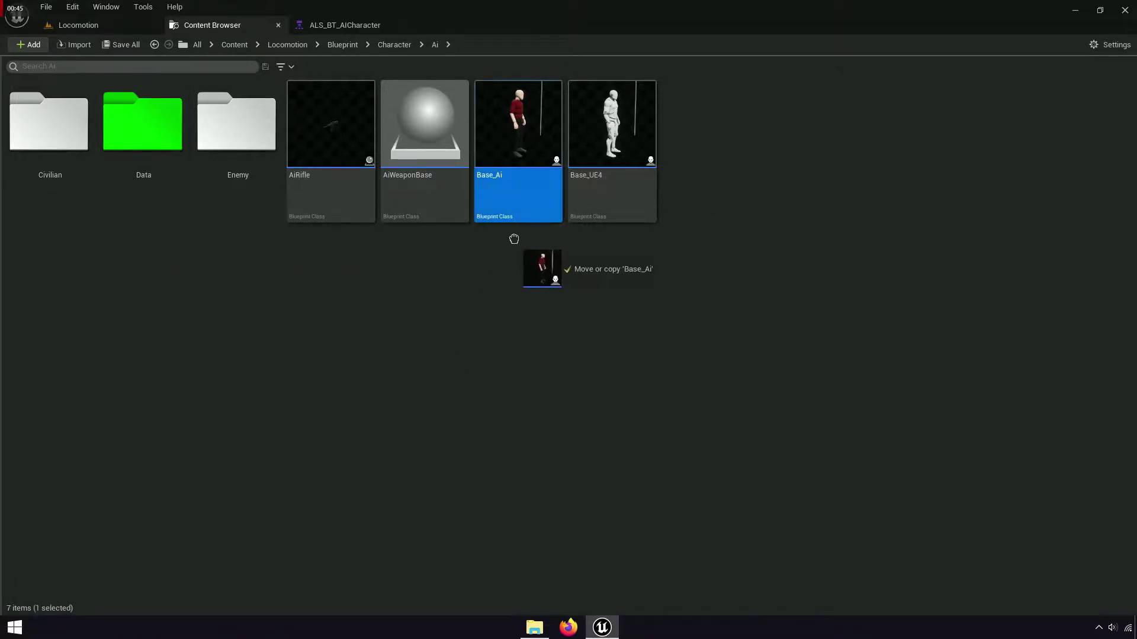
drag(512, 180, 516, 238)
Step: In the Locomotion level, add a Nav Mesh Bounds Volume via a Quick Add 'navmesh' search
click(100, 28)
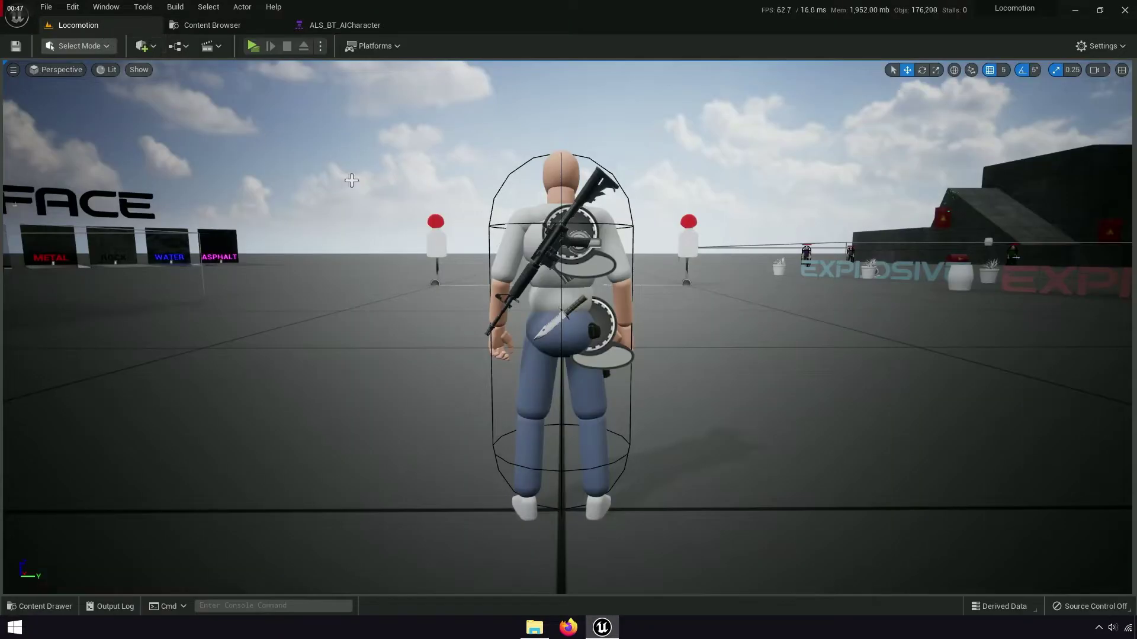
click(1098, 71)
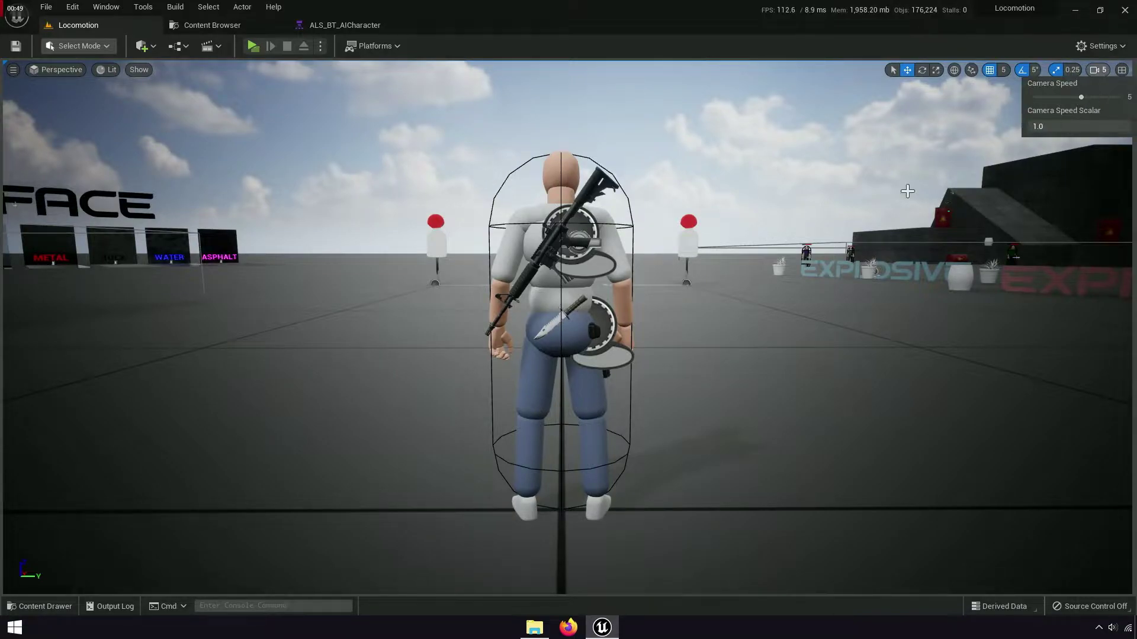
right_drag(907, 191, 907, 284)
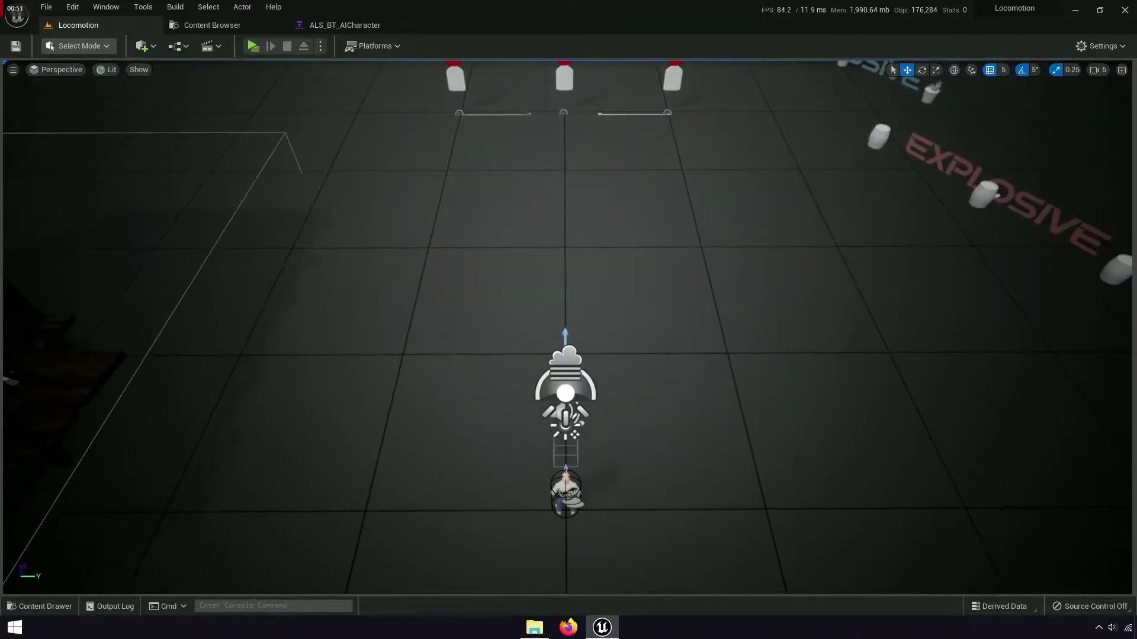
scroll(749, 189, up, 5)
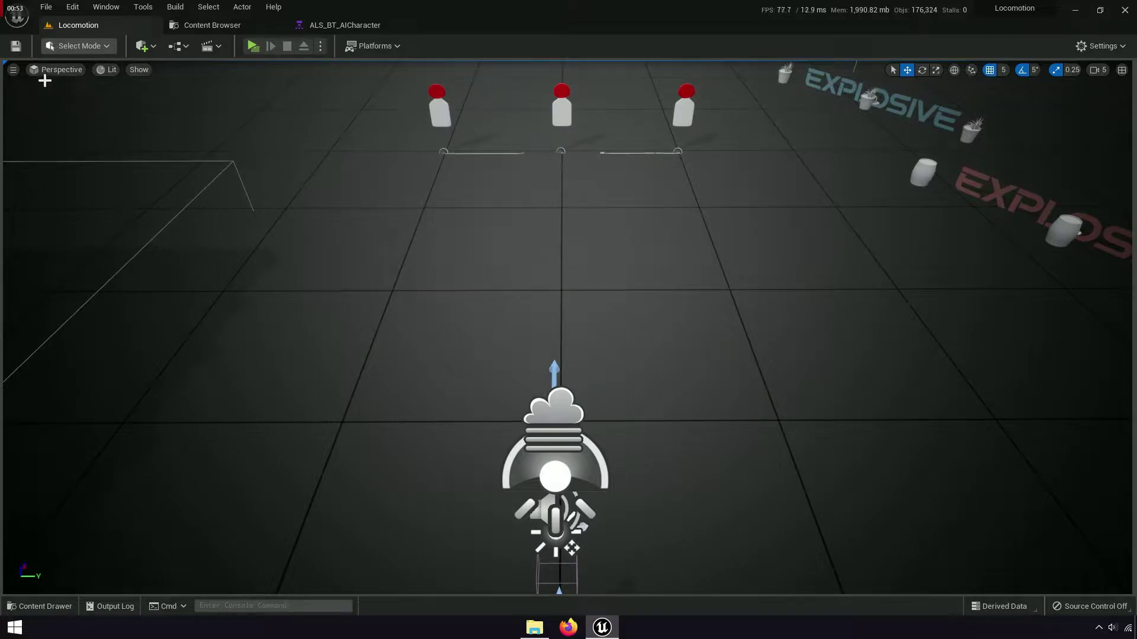
click(145, 47)
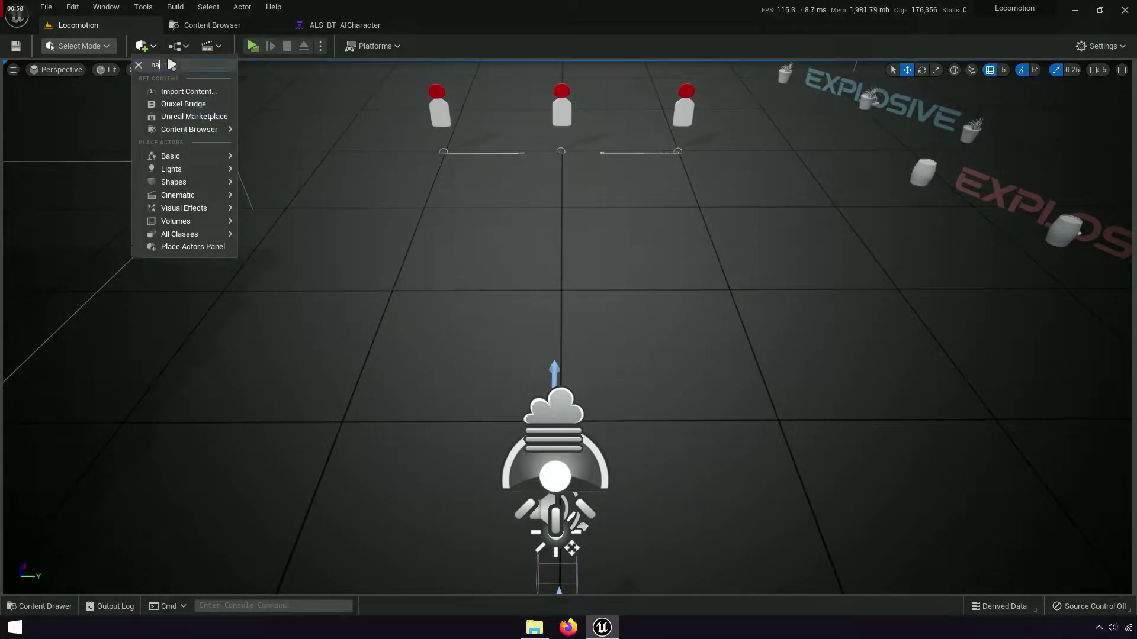
text(nav)
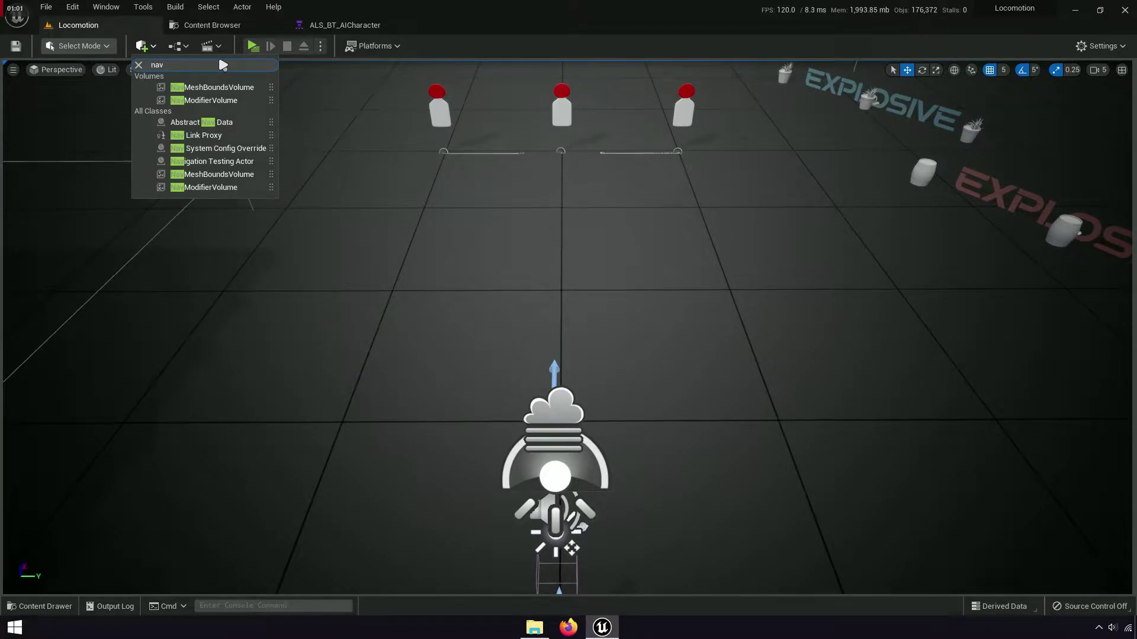
text(mesh)
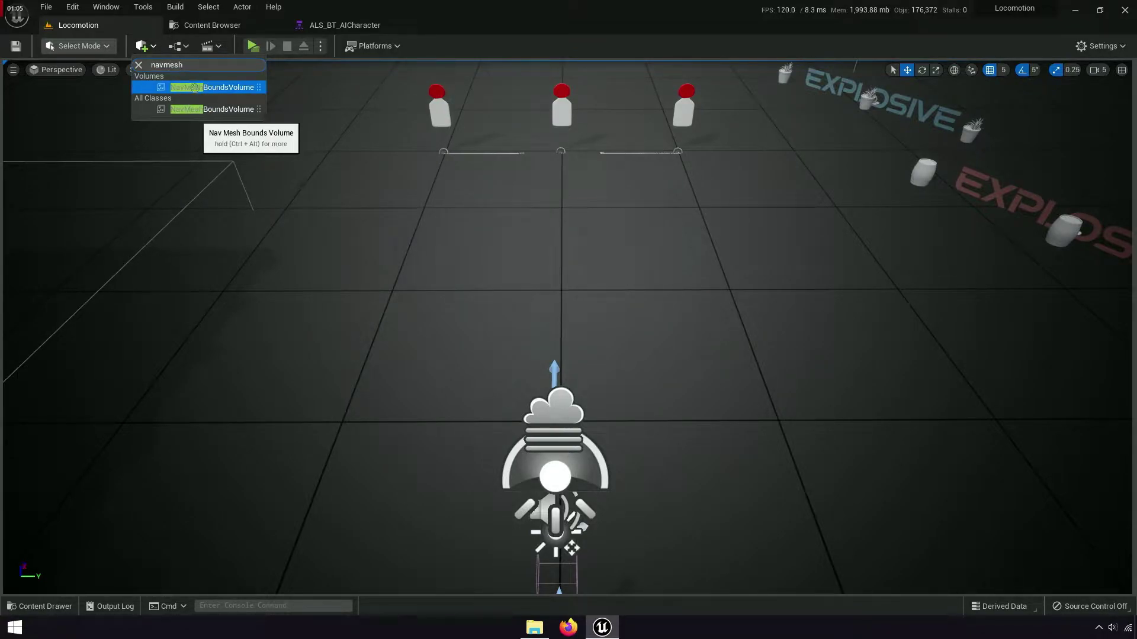
drag(196, 88, 535, 284)
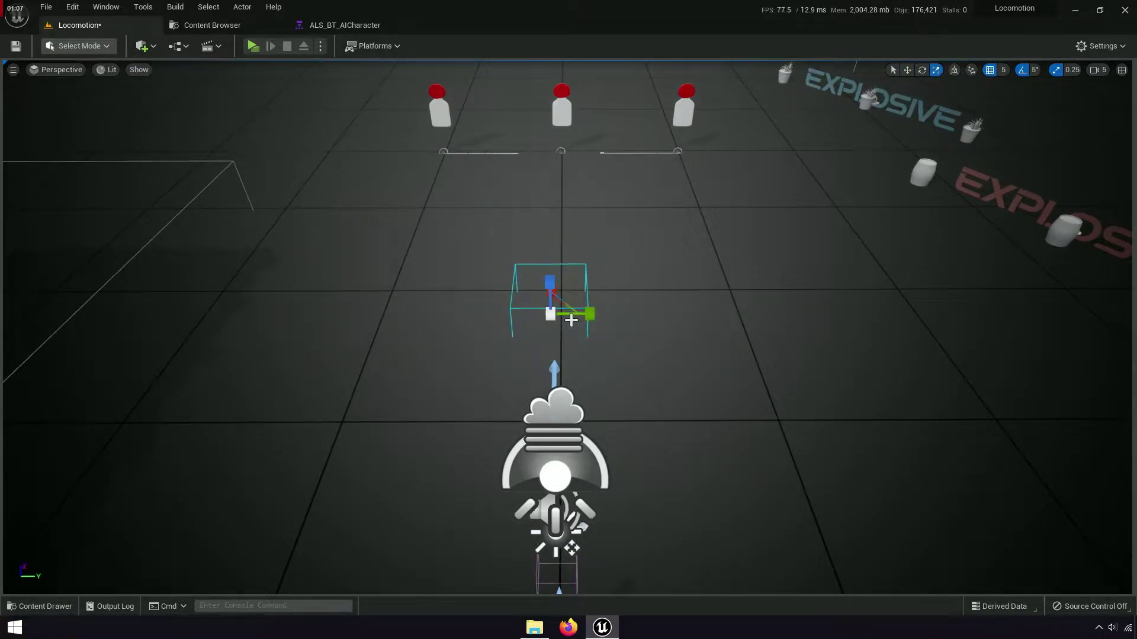
Step: Orbit around the placed volume and open the viewport Show menu
alt+drag(537, 290, 607, 320)
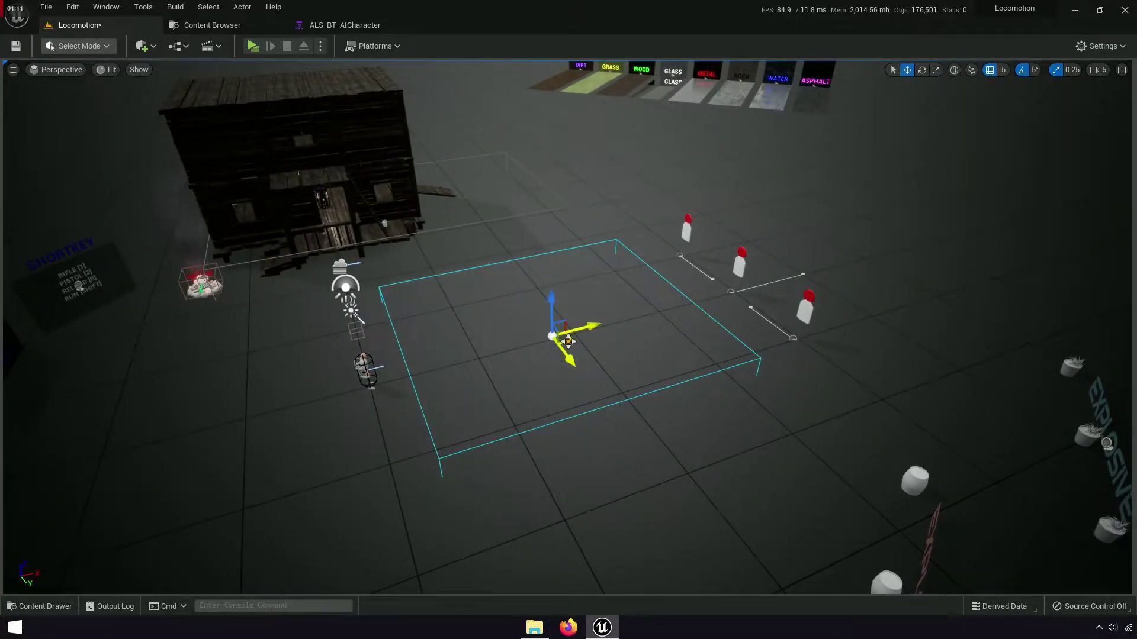
alt+drag(605, 325, 328, 302)
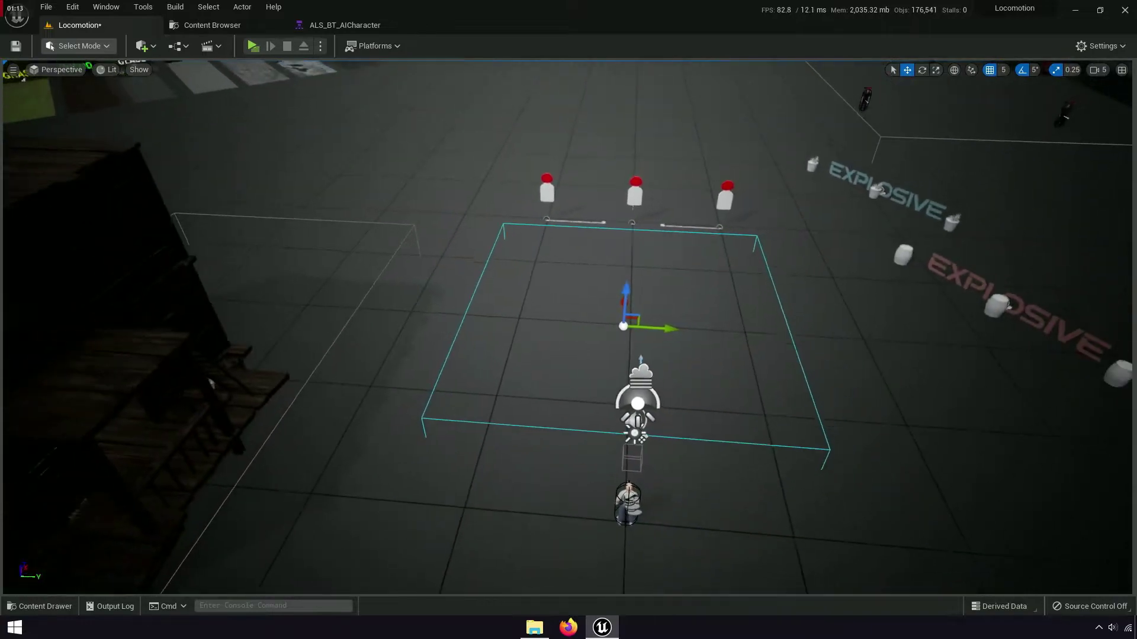
click(138, 69)
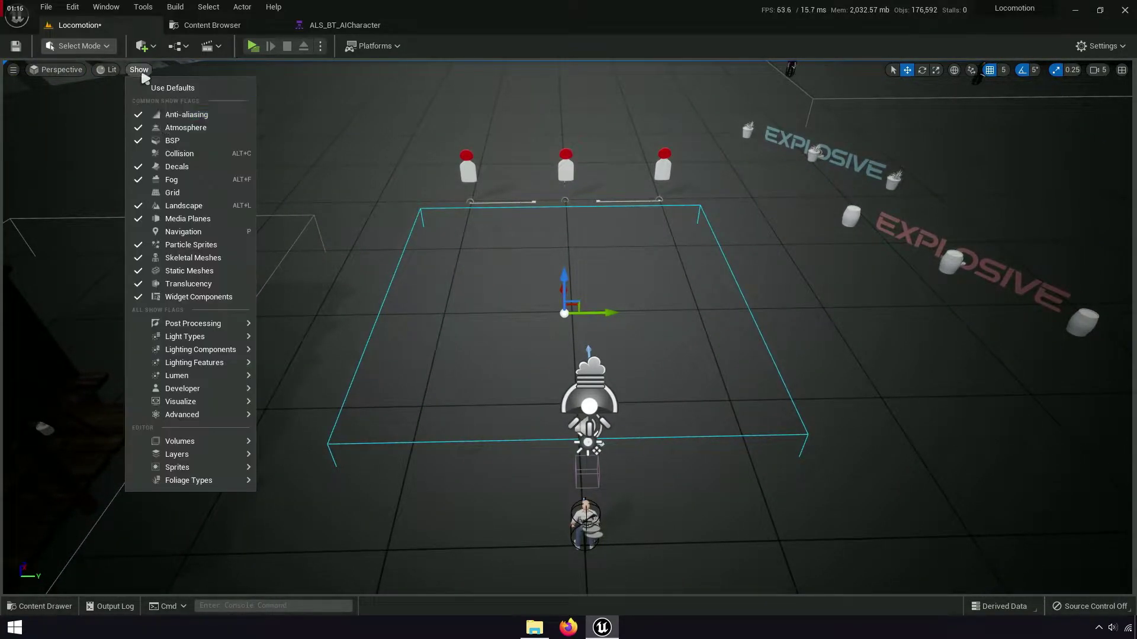
Step: Enable Show > Navigation so the navigable floor appears green, and fly down to it
click(191, 232)
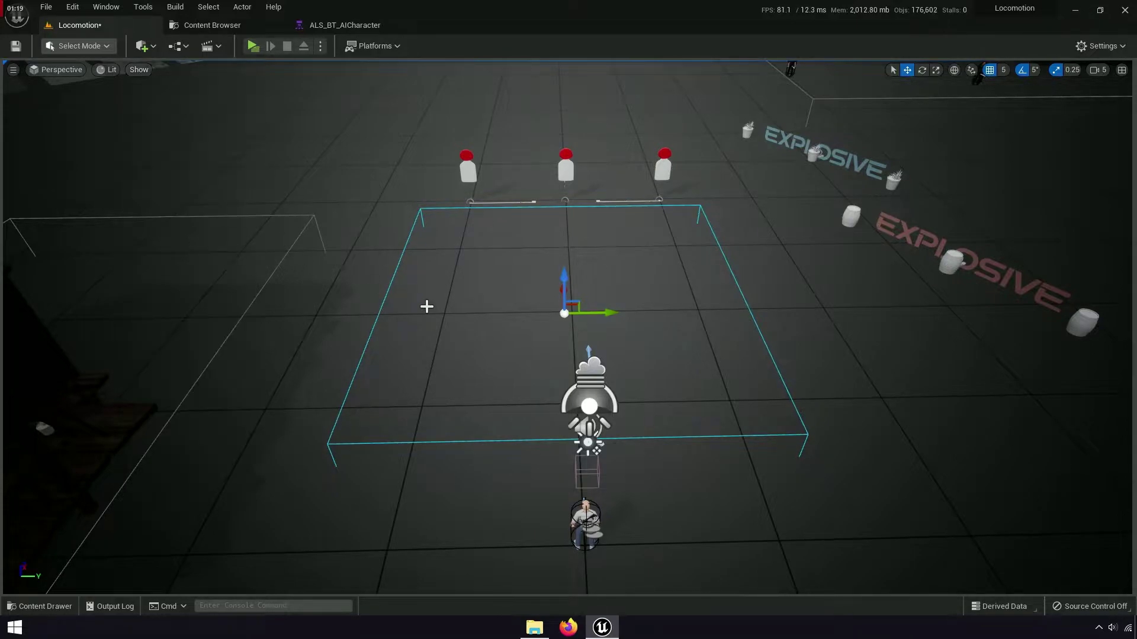
right_drag(426, 305, 427, 304)
right_drag(582, 397, 582, 397)
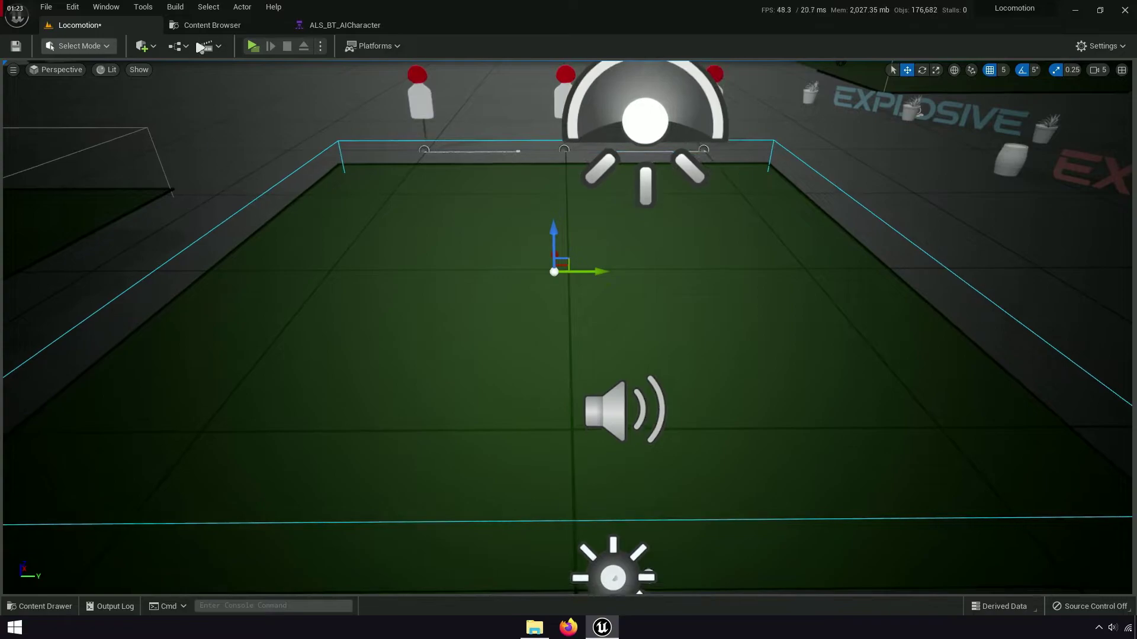
Step: Drag Base_Ai from the Ai folder onto the green navmesh in the Locomotion level
click(212, 25)
click(124, 26)
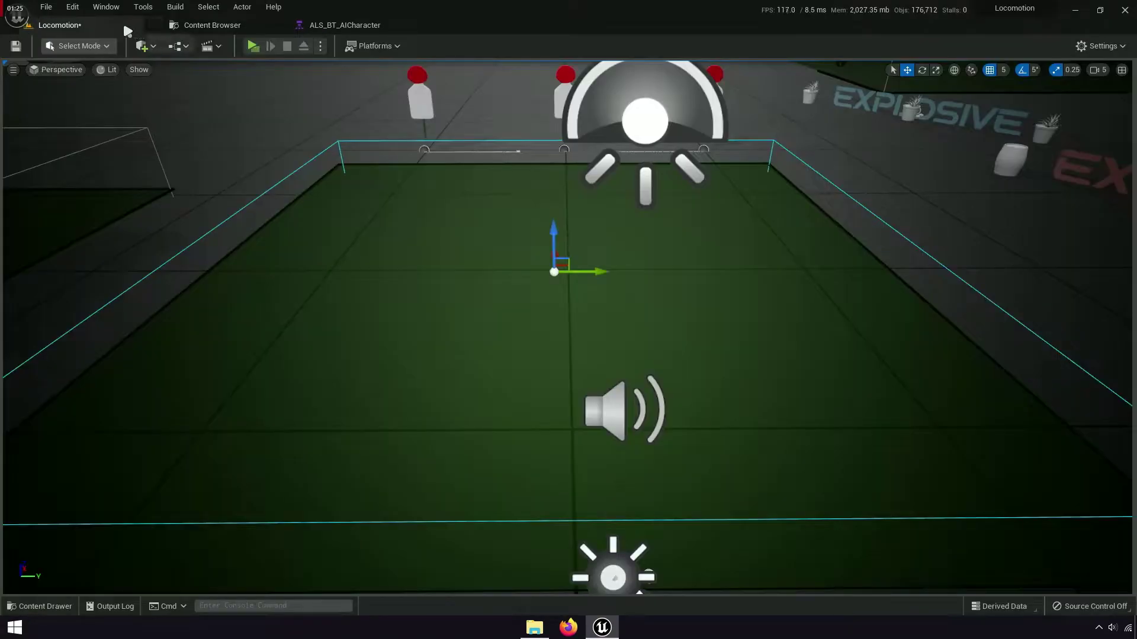
click(212, 25)
mouse_move(526, 148)
mouse_down()
mouse_move(112, 24)
mouse_move(532, 342)
mouse_up()
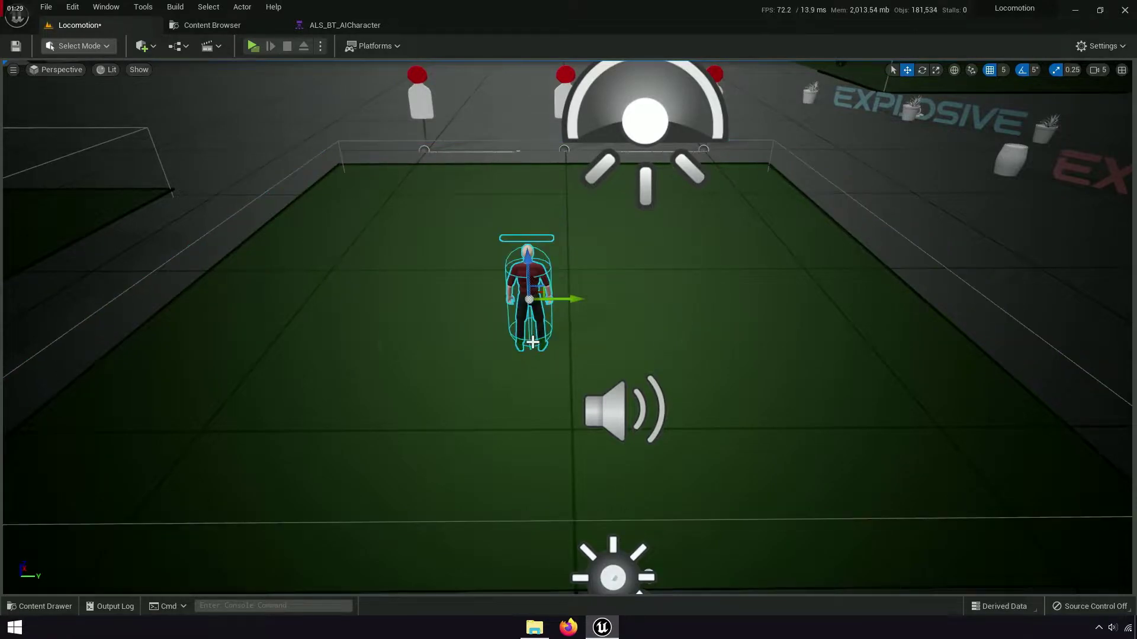
mouse_move(346, 120)
right_down()
mouse_move(367, 136)
mouse_move(346, 120)
right_up()
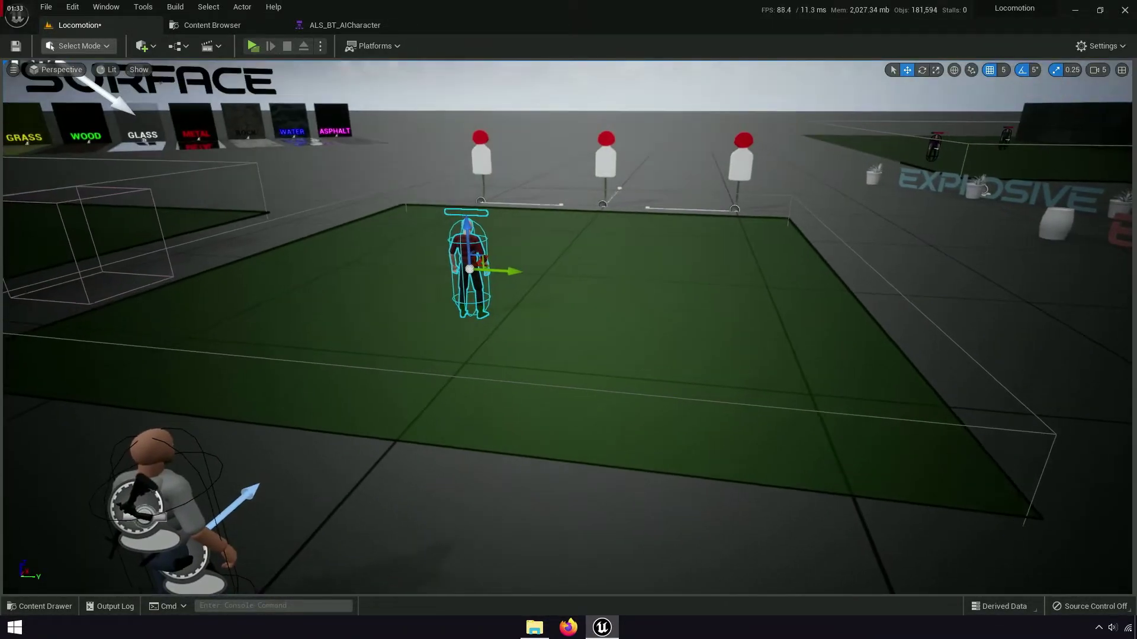
Step: Glance at the ALS_BT_AICharacter behavior tree, then return to the Locomotion level
click(330, 24)
scroll(554, 210, down, 3)
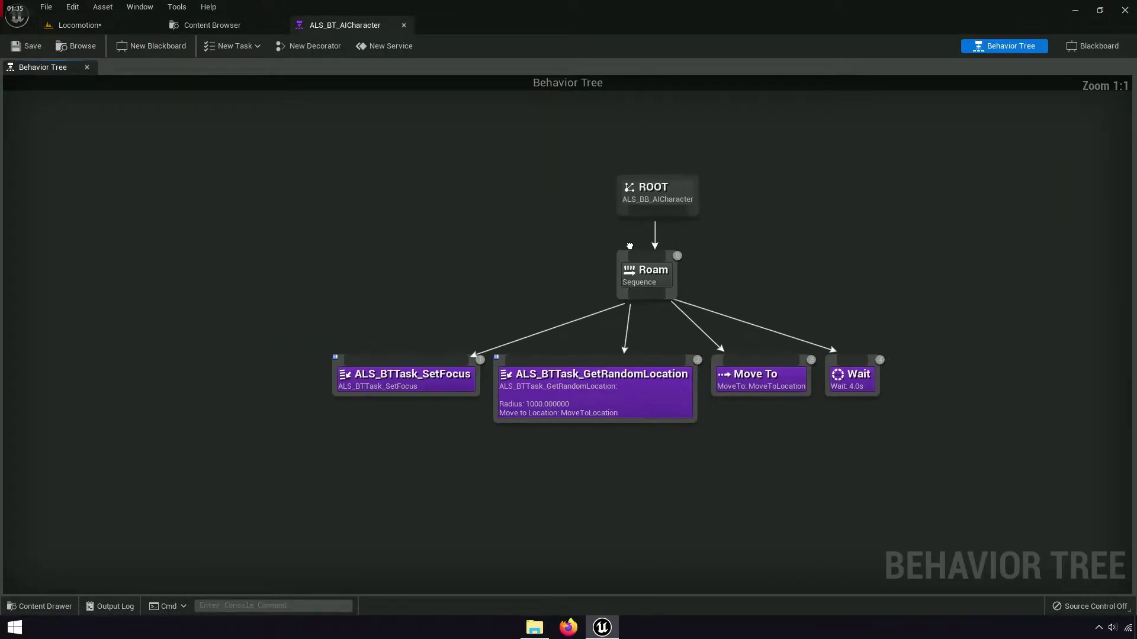
click(80, 25)
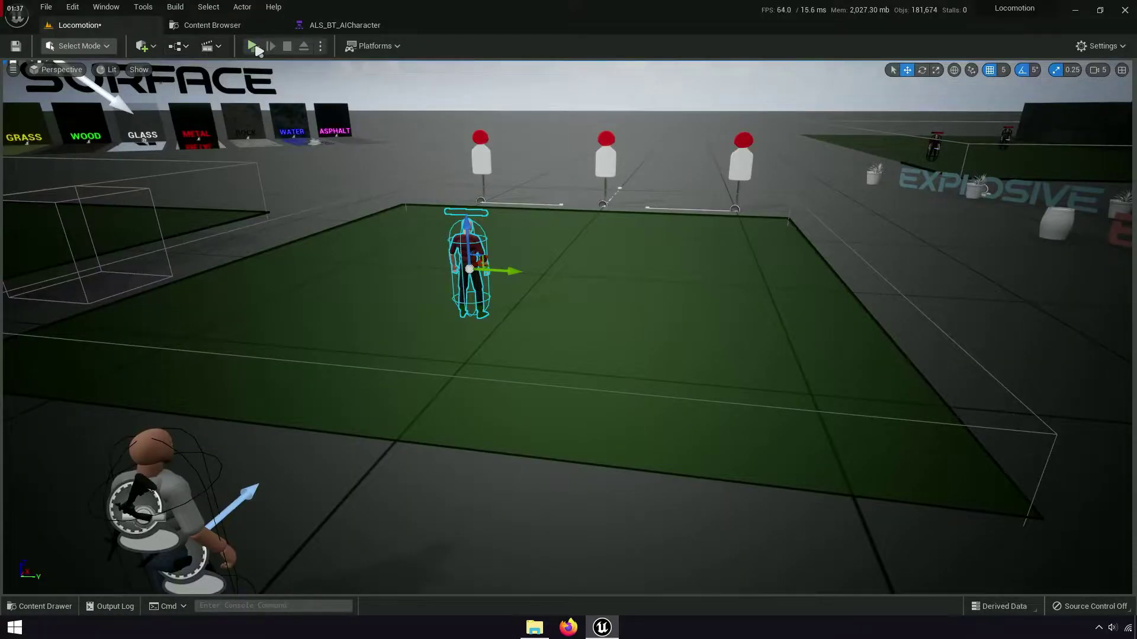
Step: Play the level once, shrink the game preview window, then stop the session
click(253, 46)
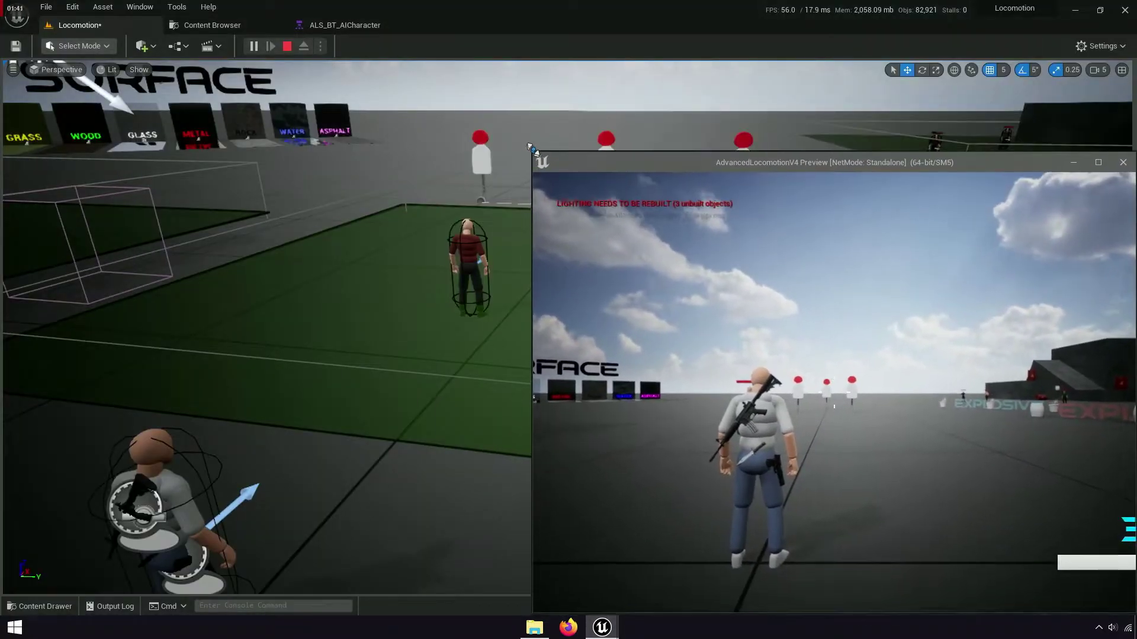
mouse_move(337, 11)
mouse_down()
mouse_move(696, 133)
mouse_move(797, 108)
mouse_up()
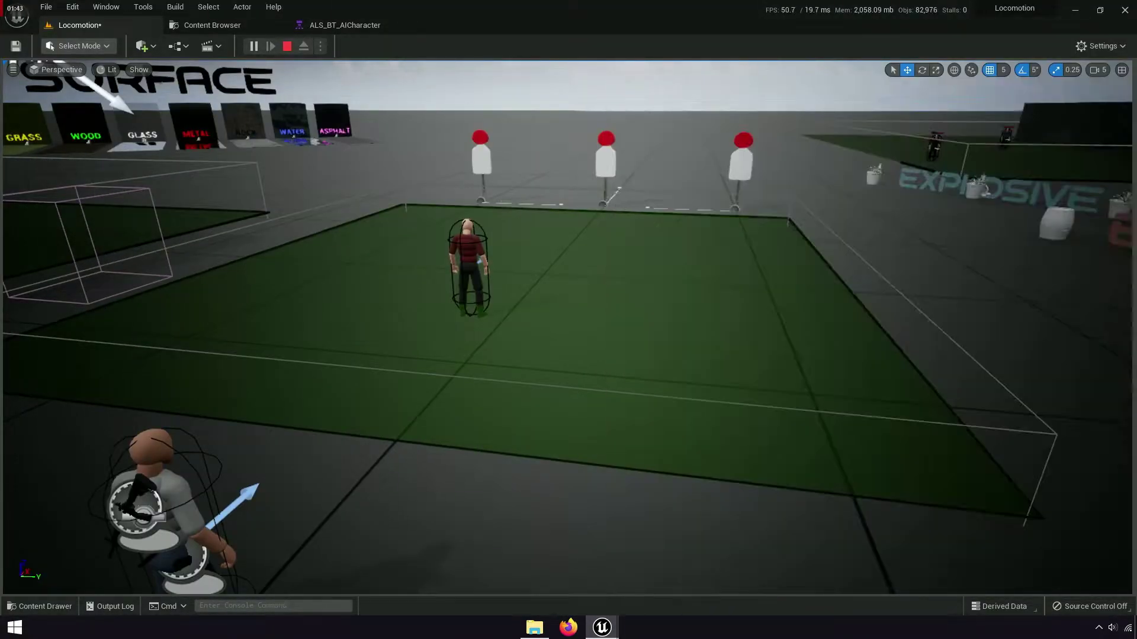
click(527, 200)
click(289, 47)
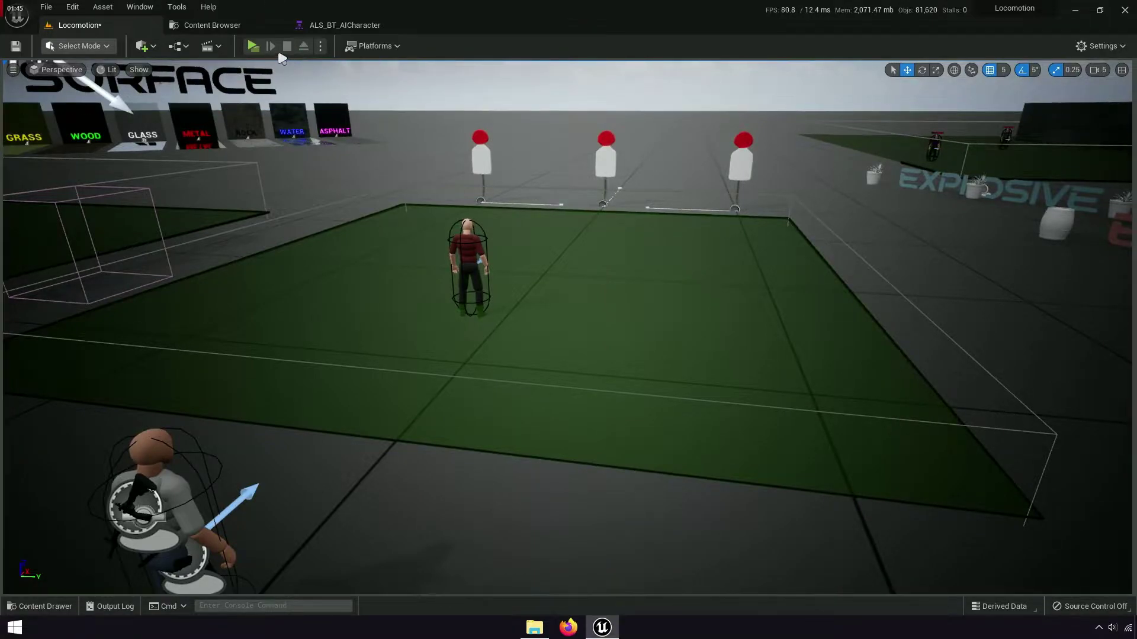
Step: Replay while watching the ALS_BT_AICharacter tree simulate, run forward with W, then exit with Esc
click(318, 26)
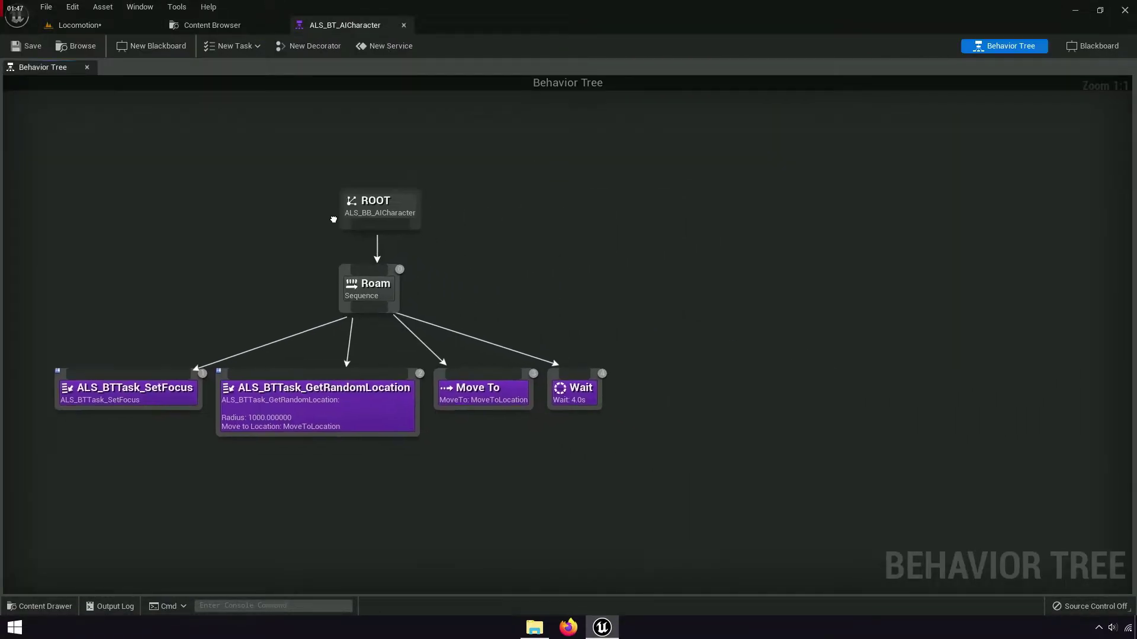
click(111, 27)
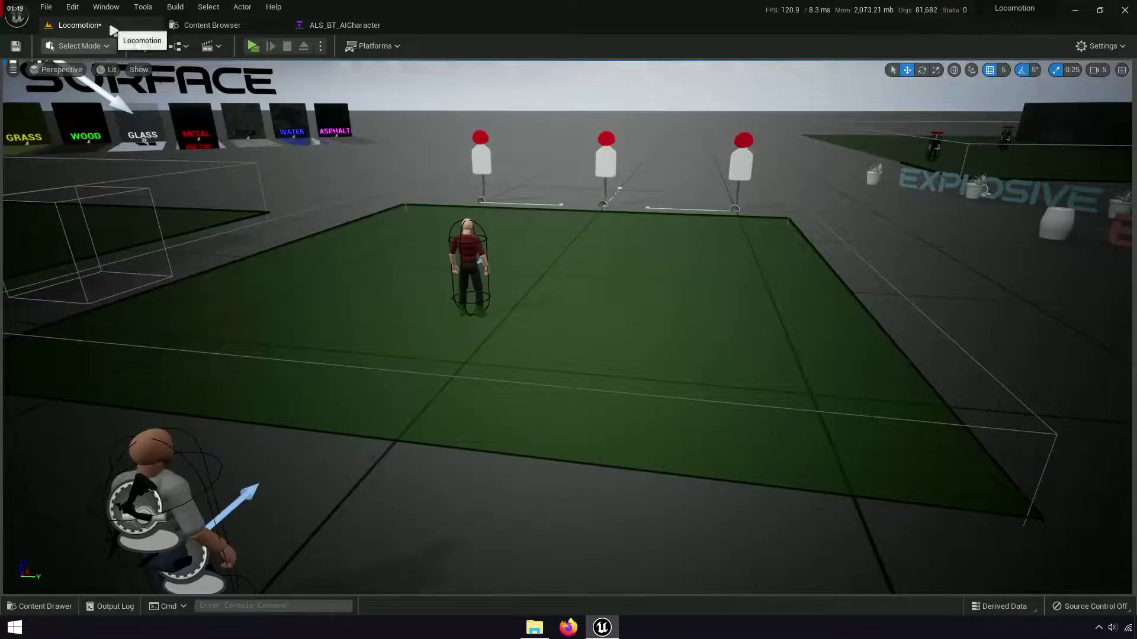
click(253, 47)
click(317, 27)
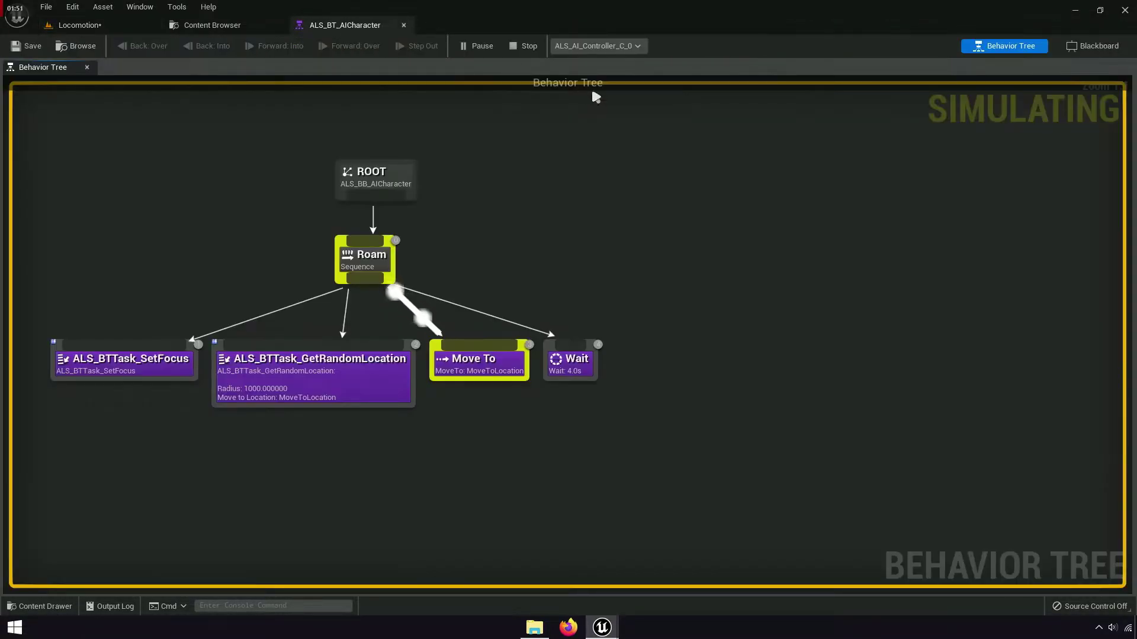
mouse_move(604, 626)
click(660, 568)
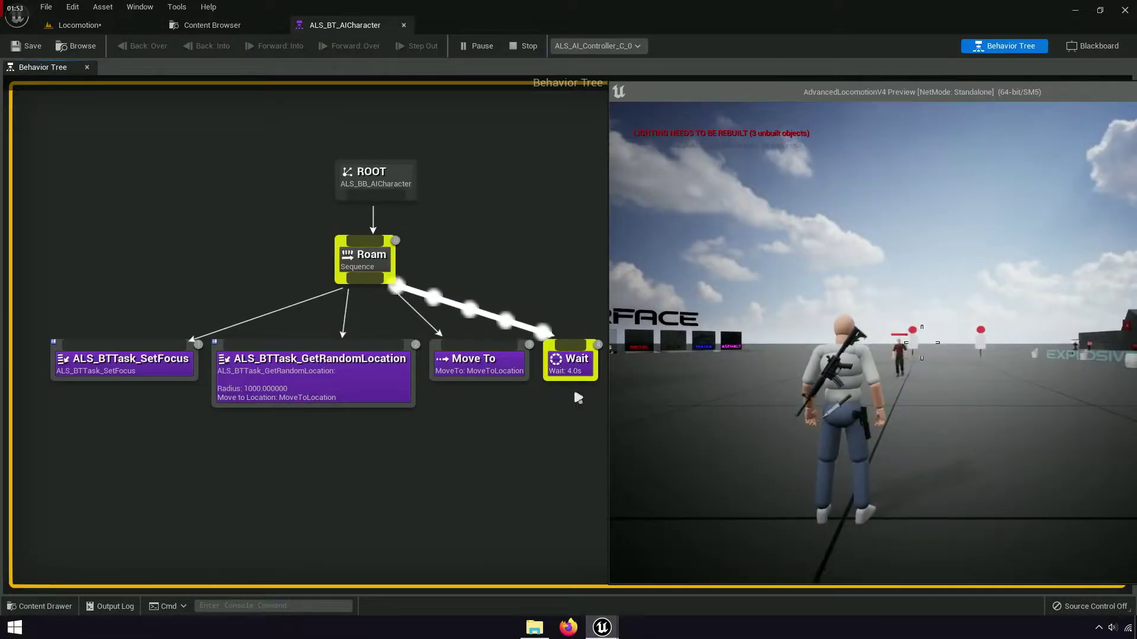
key(w)
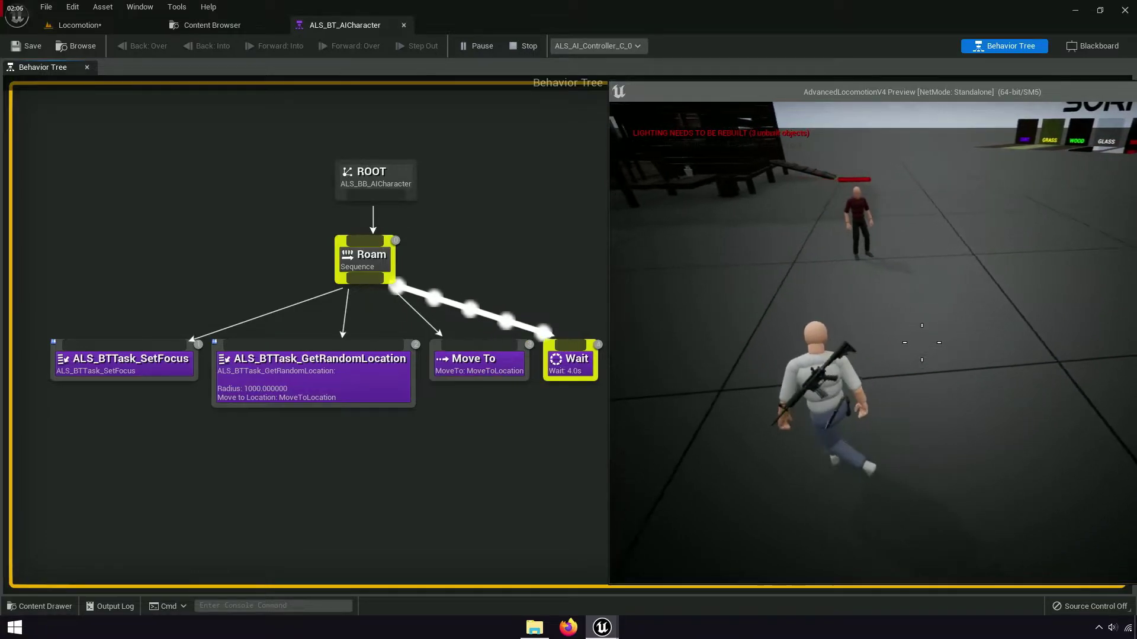
key(Escape)
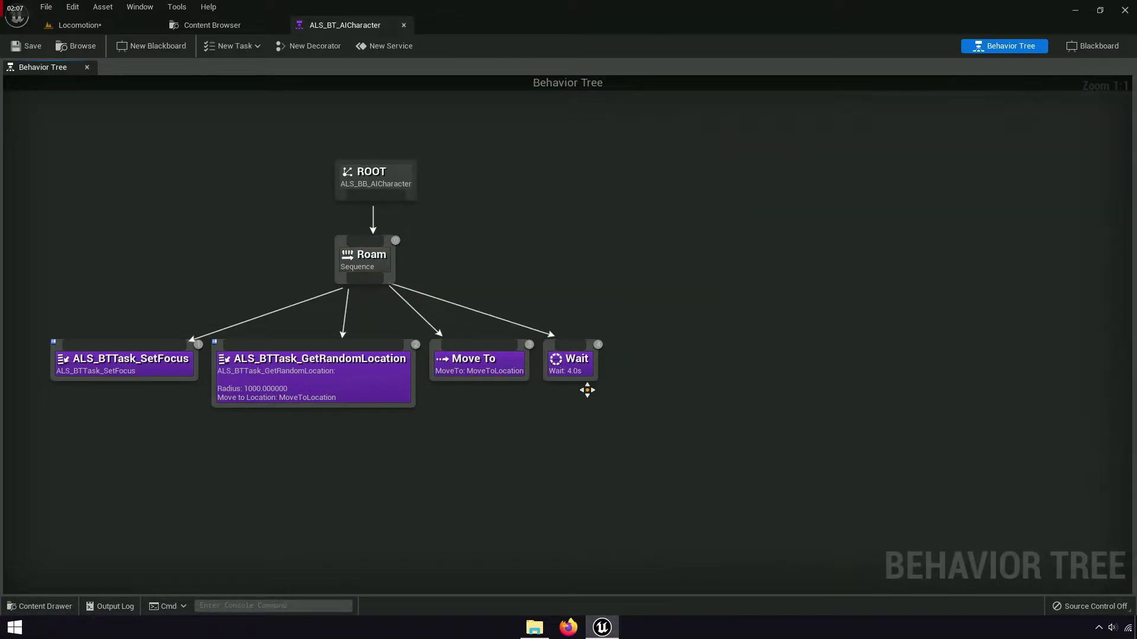
Step: Pan and zoom the behavior tree and show the Wait node's Details with Wait Time 4.0
right_drag(541, 464, 943, 464)
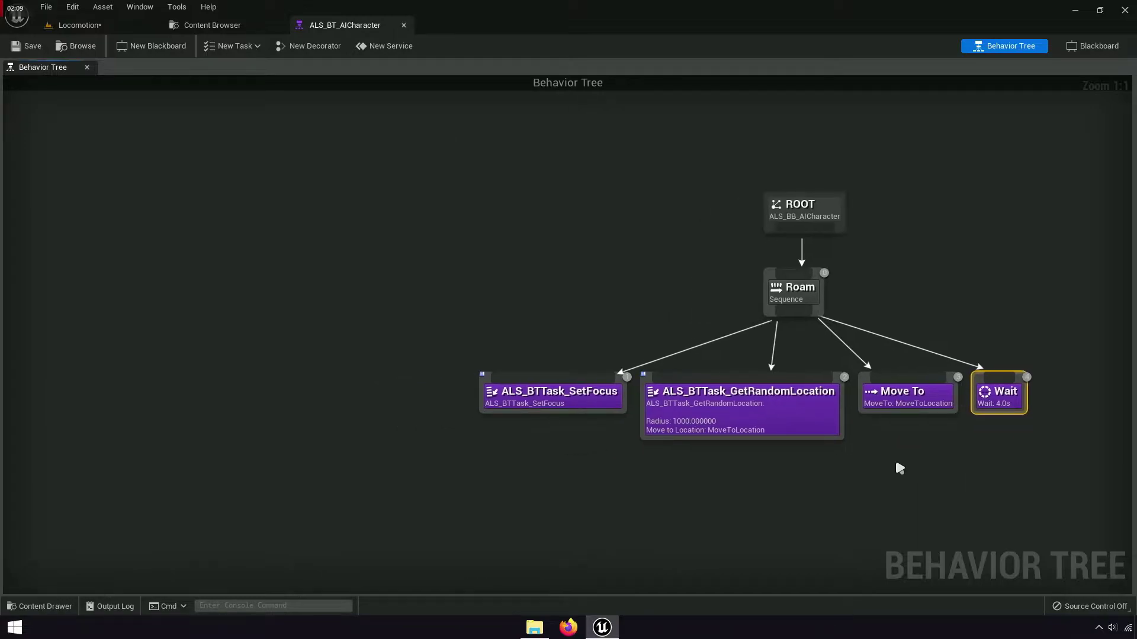
scroll(837, 456, down, 1)
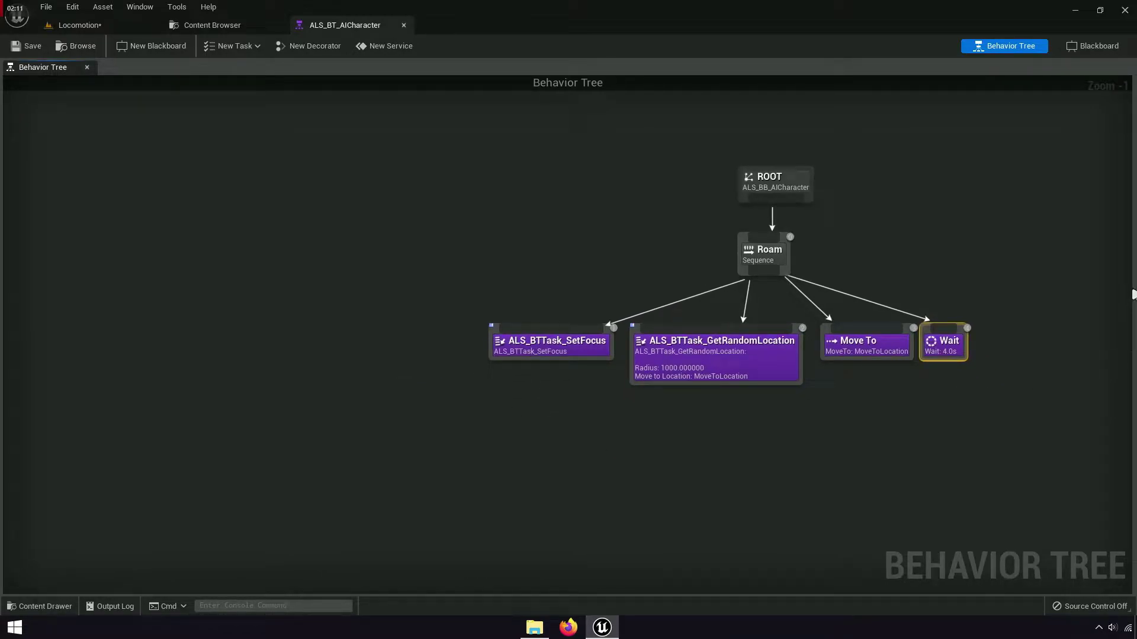
drag(1132, 294, 932, 294)
scroll(536, 365, up, 3)
scroll(483, 367, up, 1)
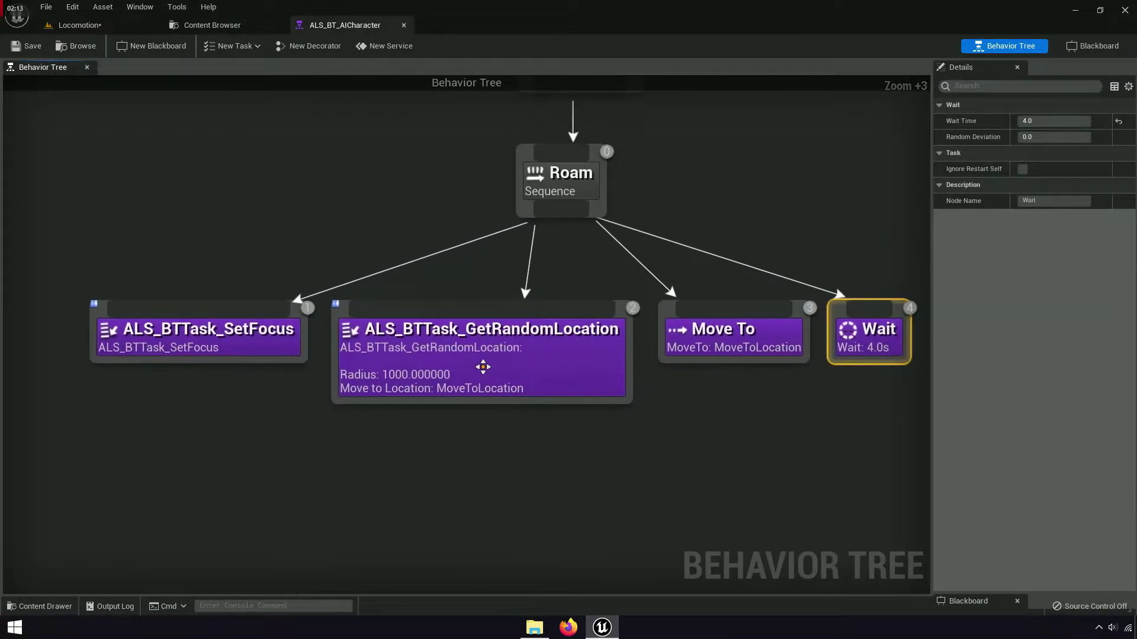
right_drag(553, 348, 538, 356)
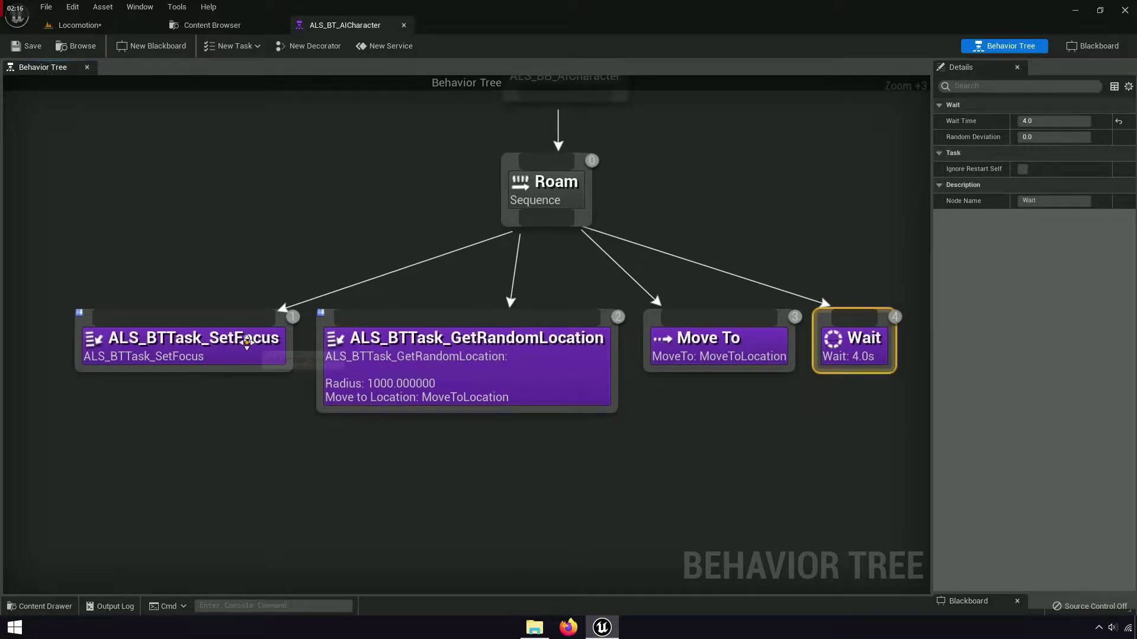
right_drag(258, 444, 285, 467)
Step: Create a child Blueprint class of Base_Ai named Test
click(197, 33)
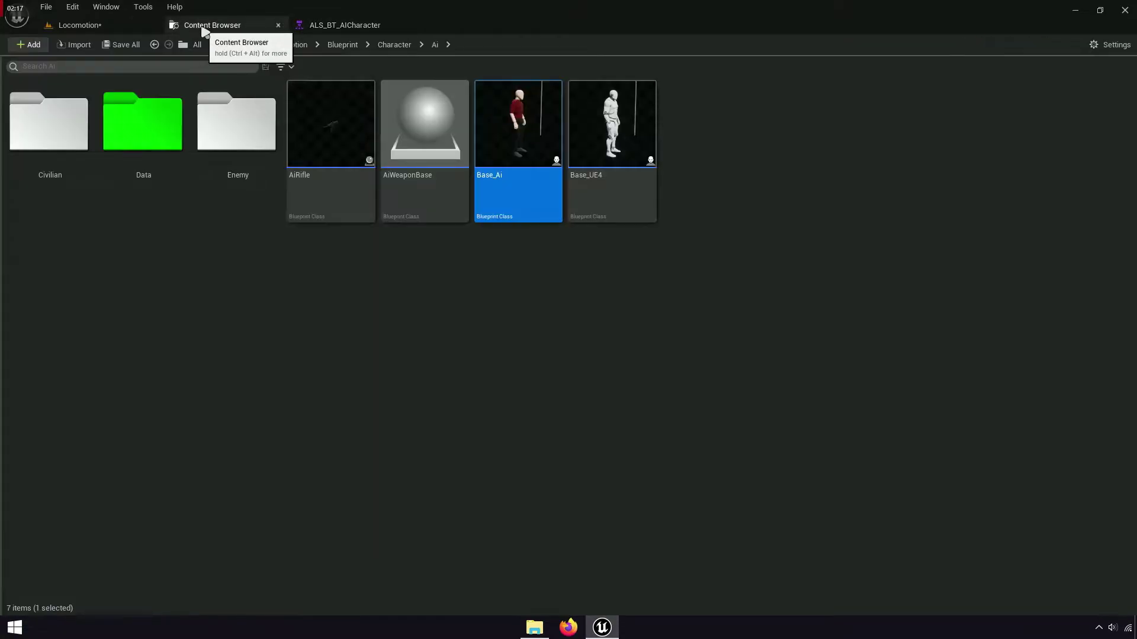
right_click(532, 153)
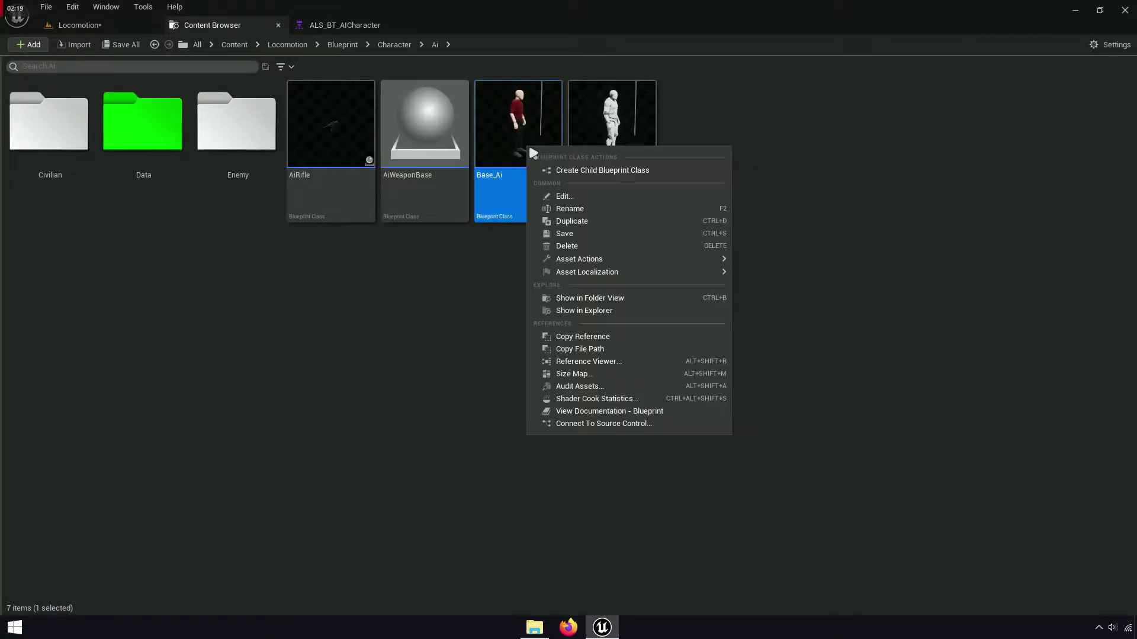
click(623, 175)
text(T)
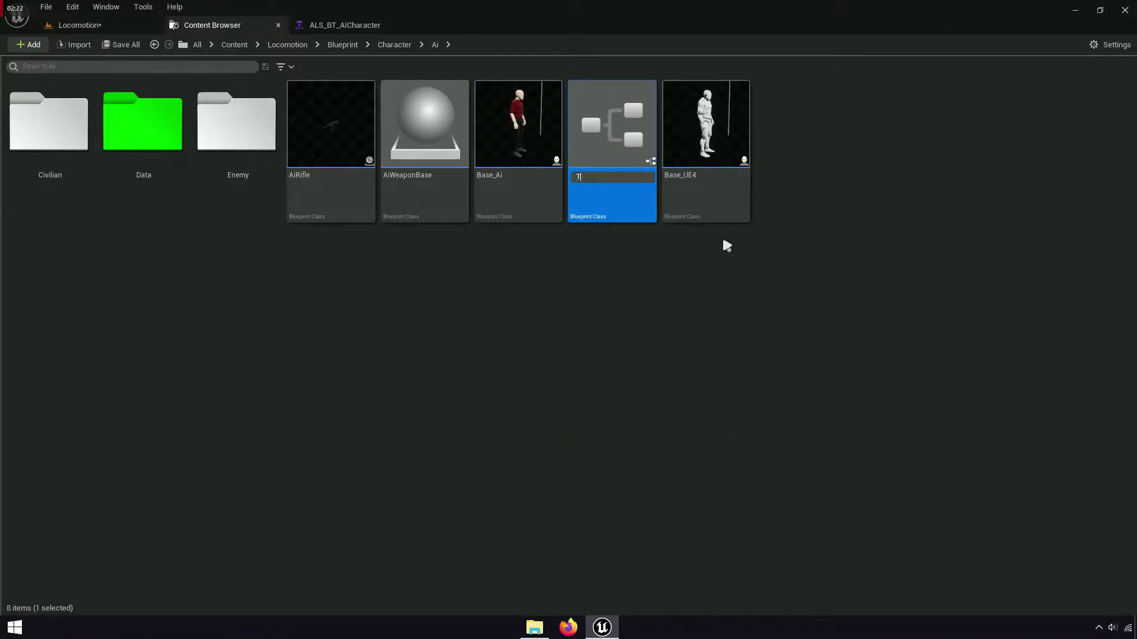
text(est)
key(Return)
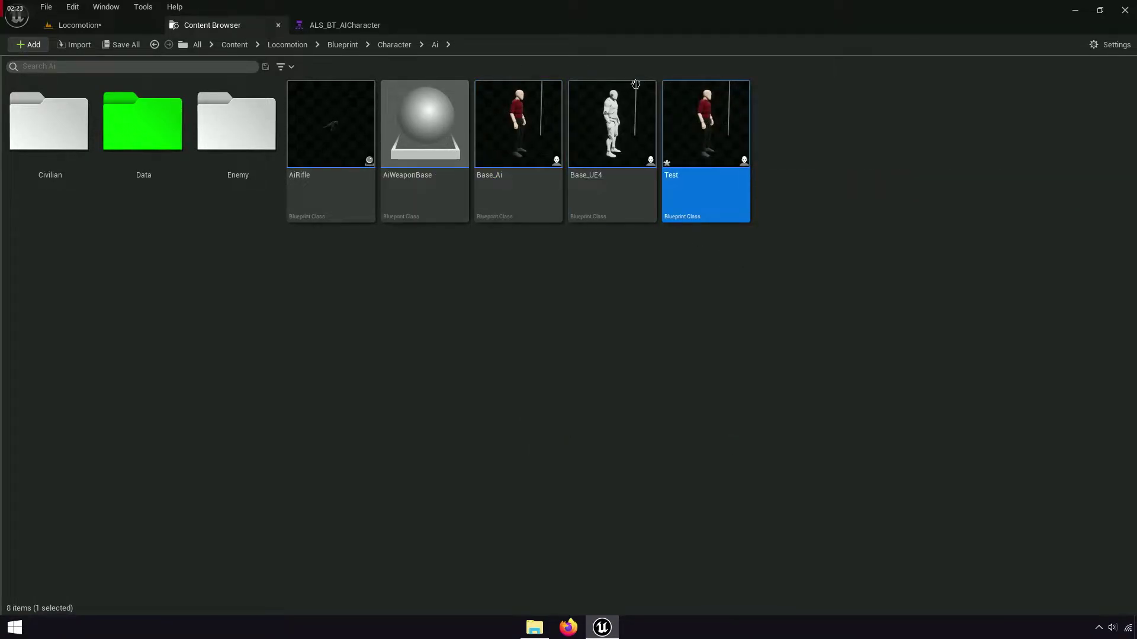
Step: Place Test on the green floor and shift it left along the Y axis
mouse_move(704, 190)
mouse_down()
mouse_move(105, 27)
mouse_move(442, 253)
mouse_up()
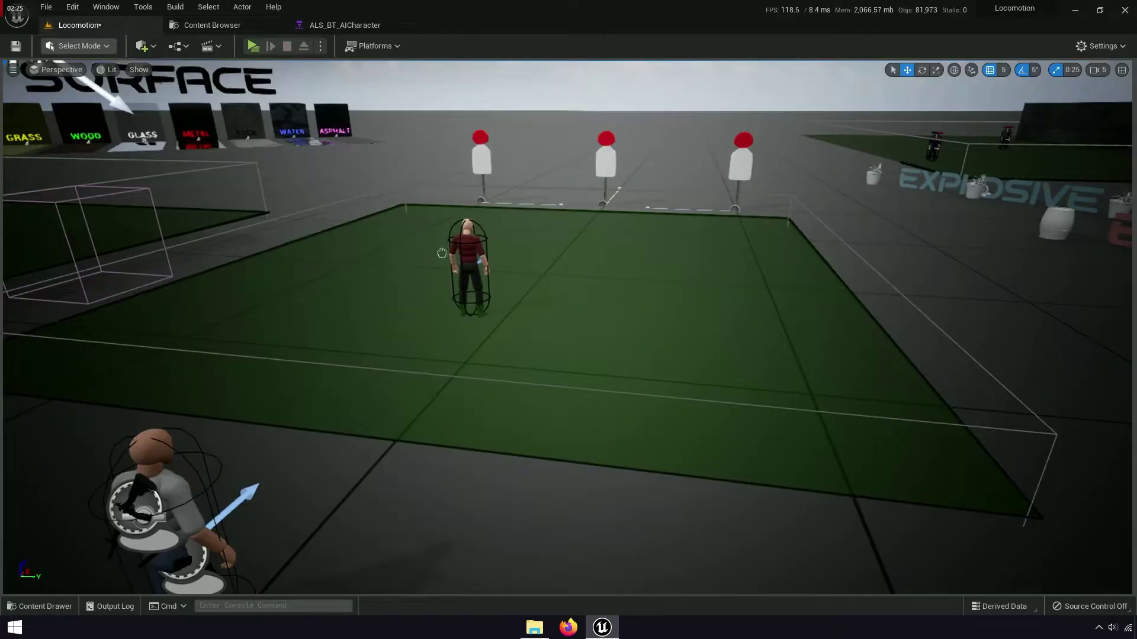
drag(575, 335, 574, 335)
click(488, 267)
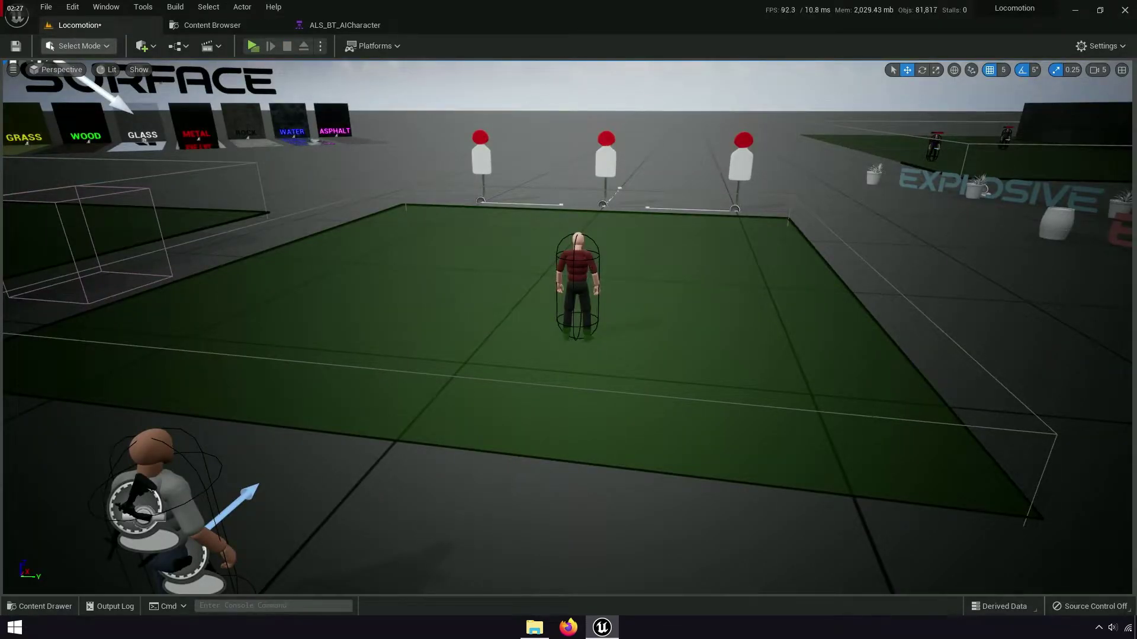
drag(628, 290, 505, 287)
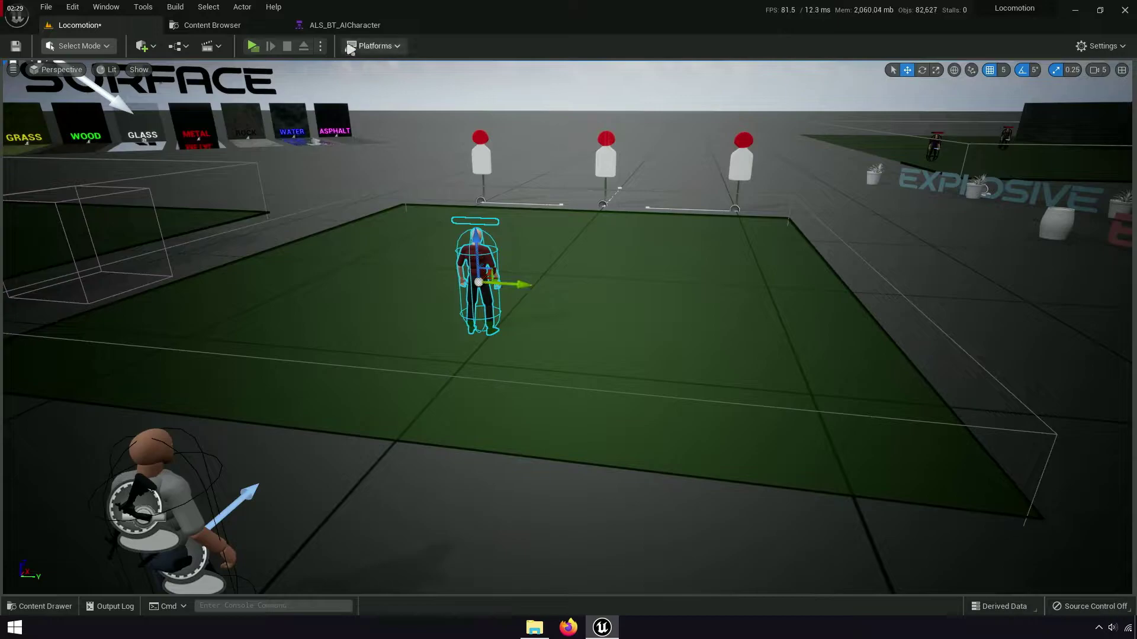
click(207, 25)
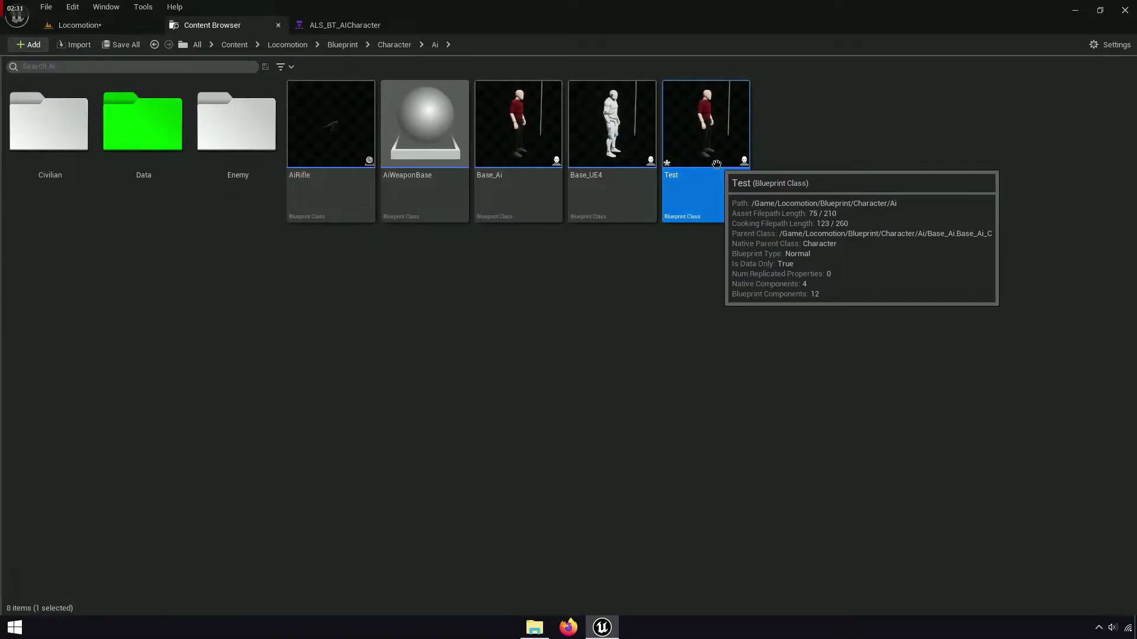
Step: In Test's Construction Script, add Set Desired Gait (Walking) after Parent: Construction Script
double_click(677, 161)
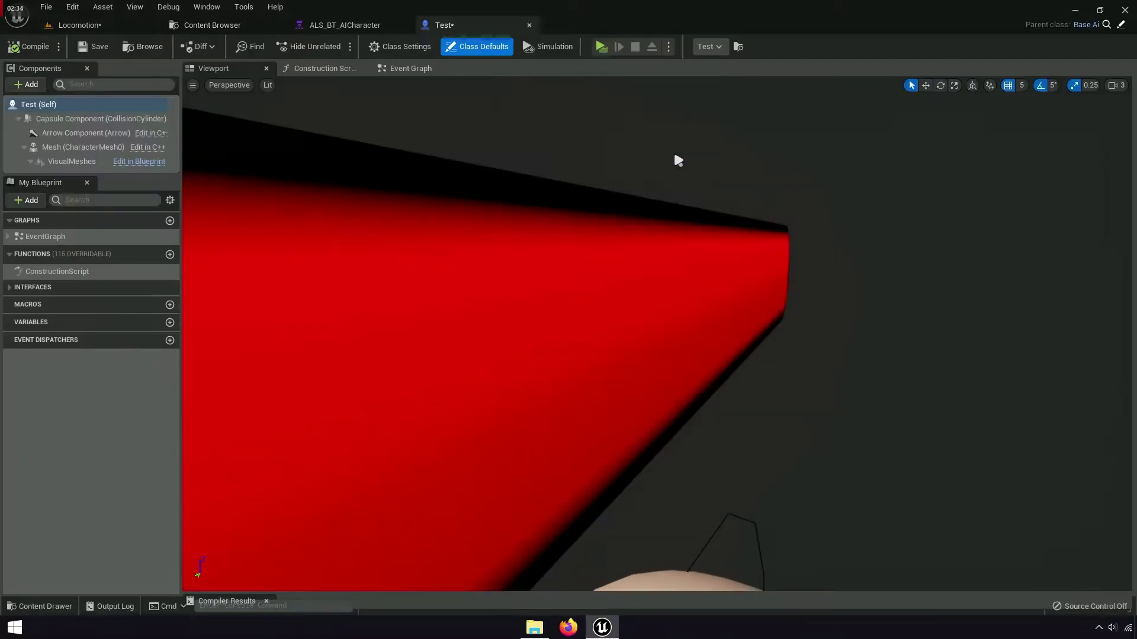
click(319, 68)
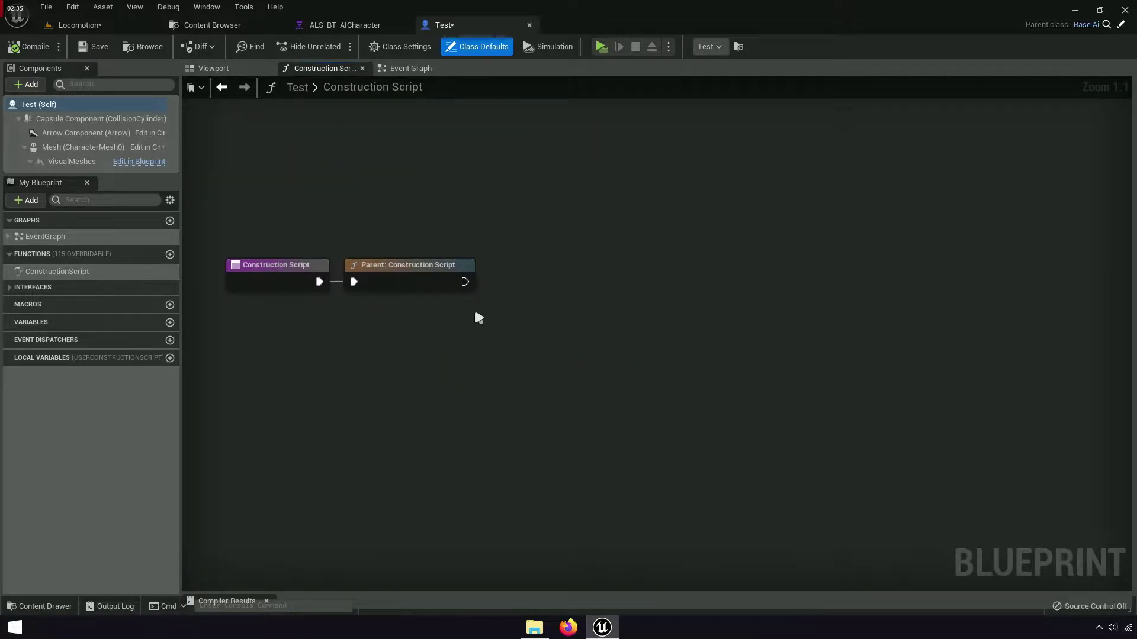
scroll(556, 334, up, 5)
drag(723, 286, 724, 286)
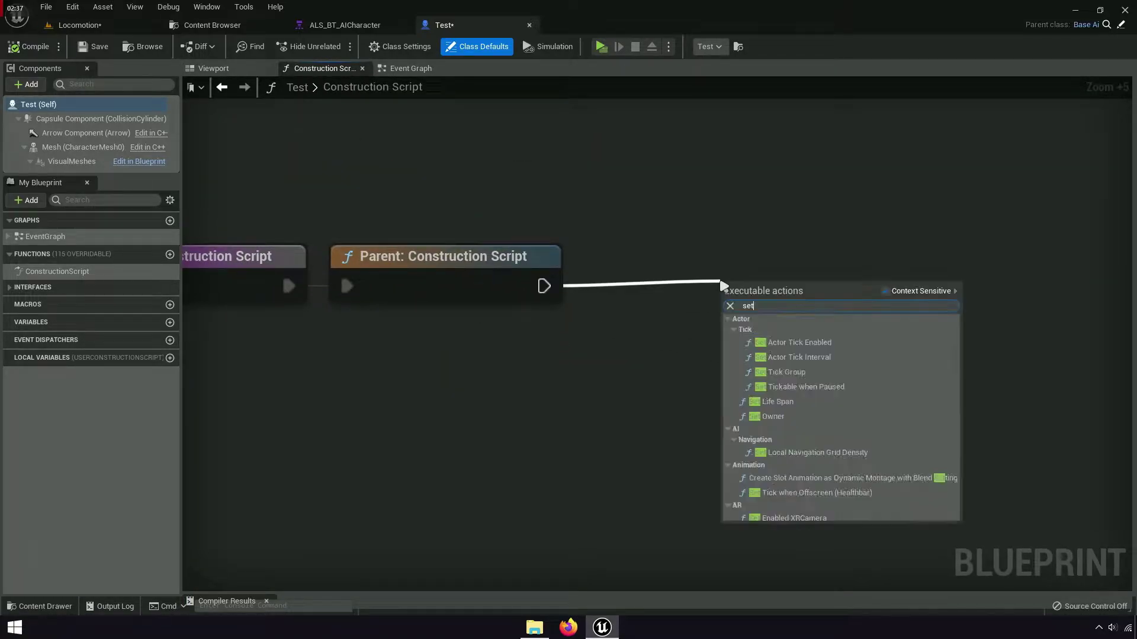
text(set desired)
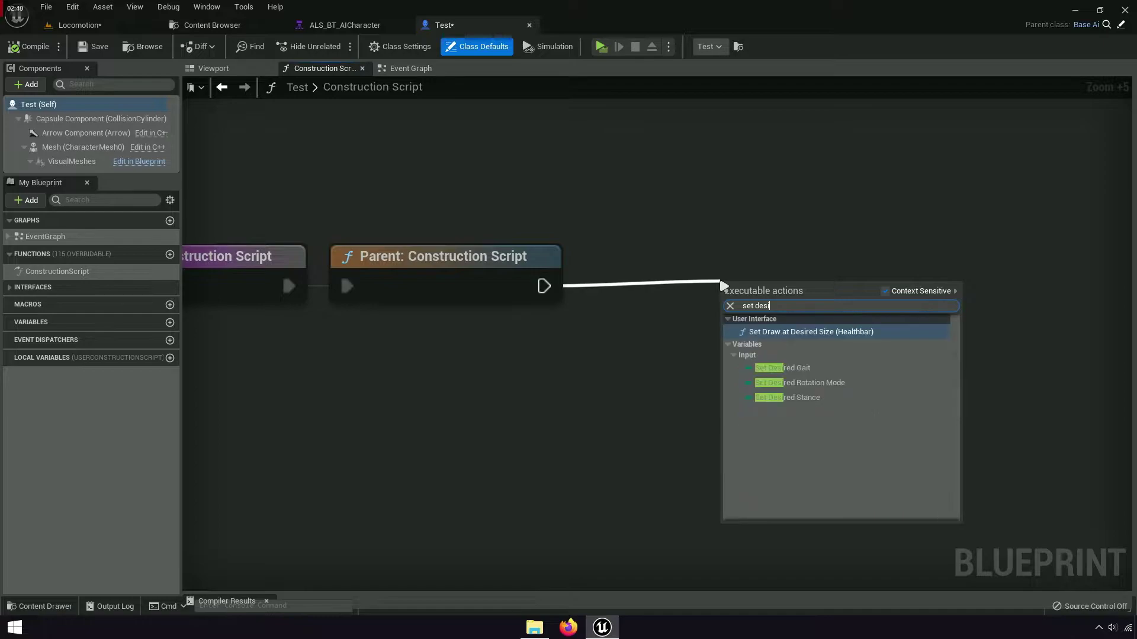
text( g)
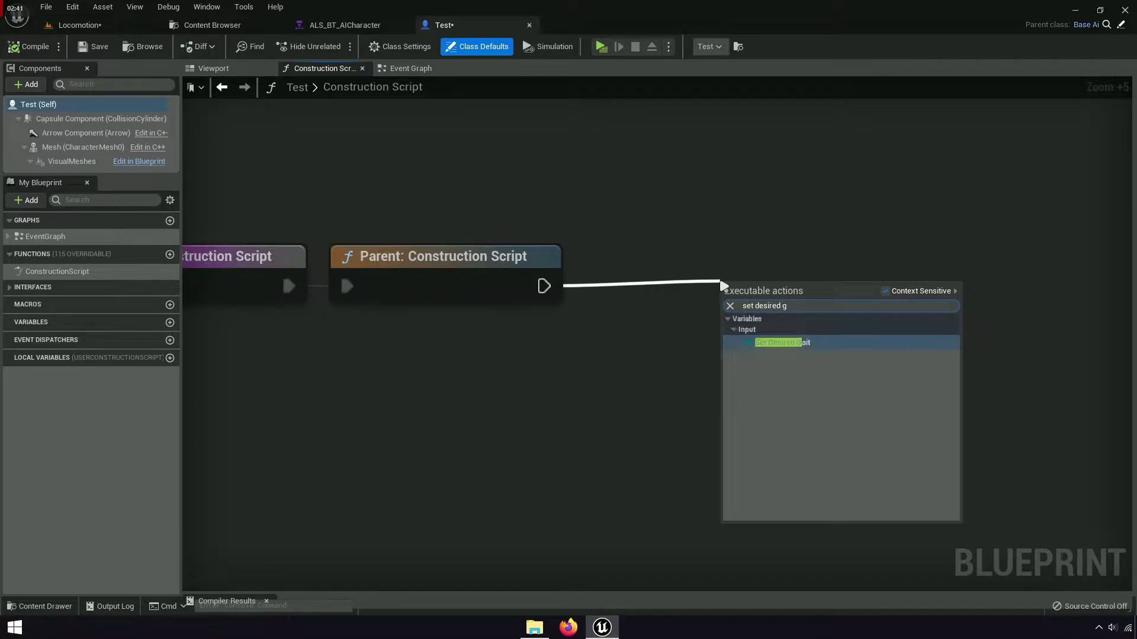
click(782, 347)
drag(789, 295, 703, 284)
right_drag(787, 455, 579, 450)
Step: Chain a Set Desired Stance node after it, keeping Standing as the stance
drag(755, 295, 755, 294)
text(set)
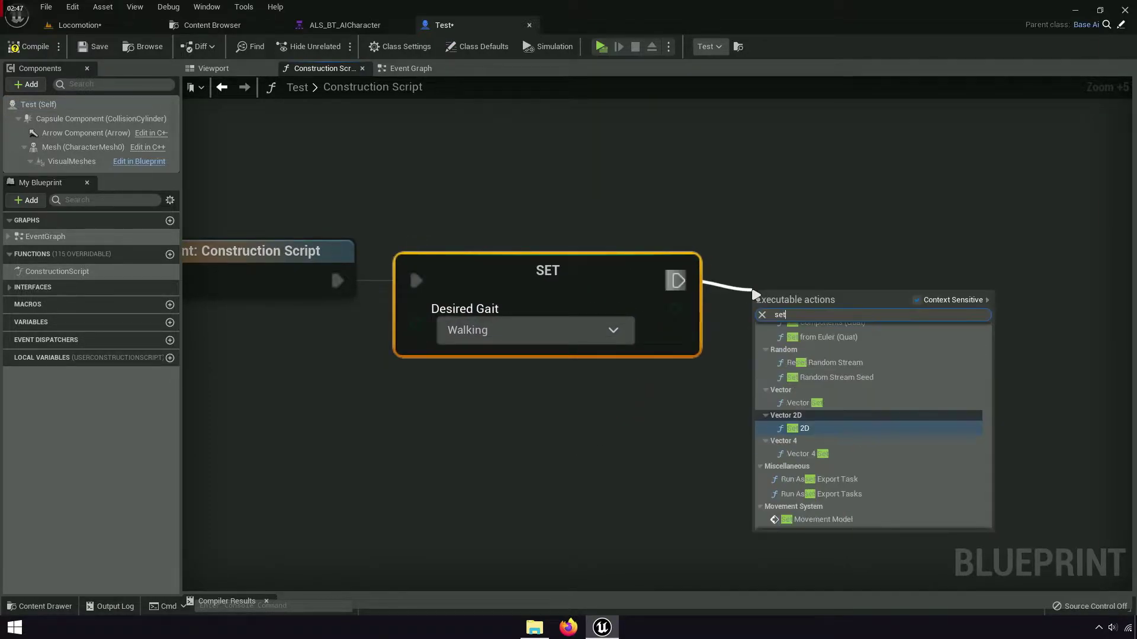
text( desire)
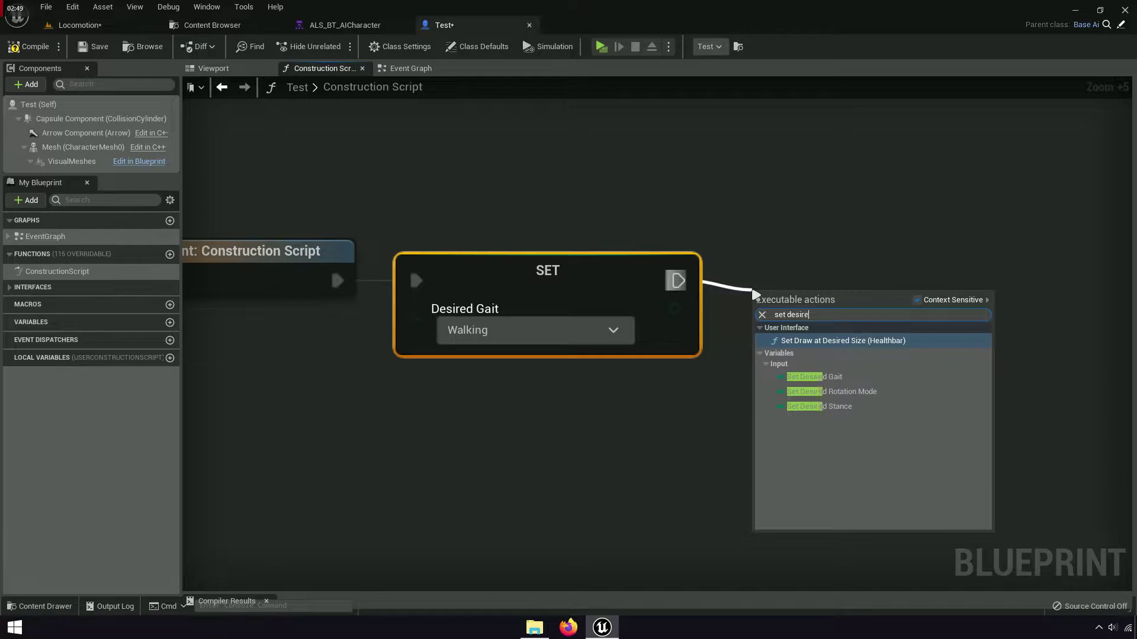
text(d sta)
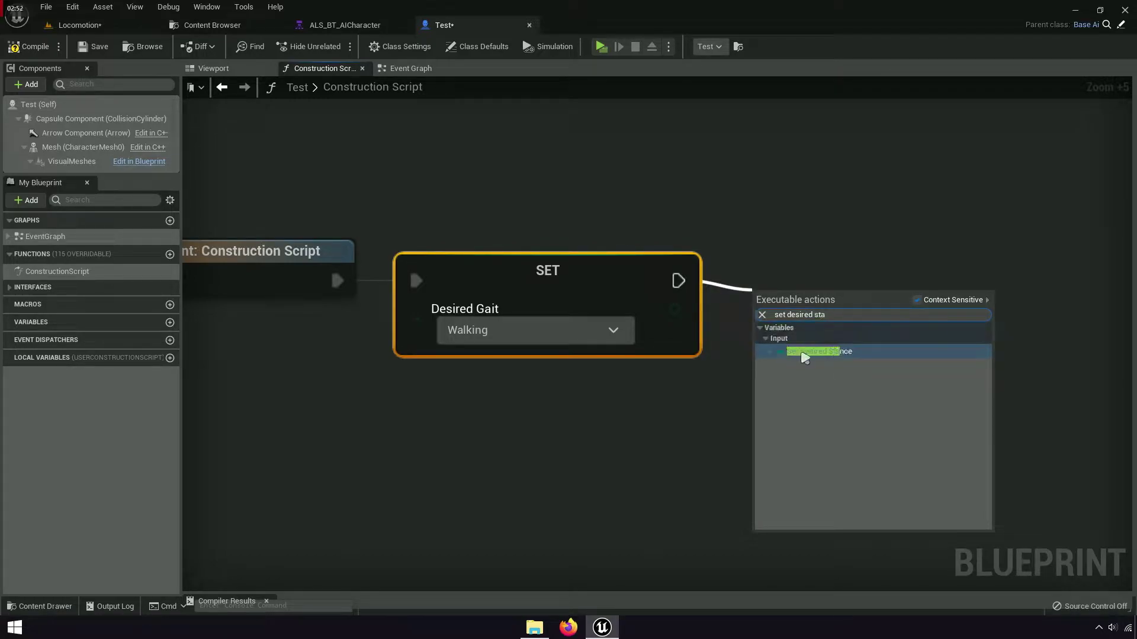
click(804, 349)
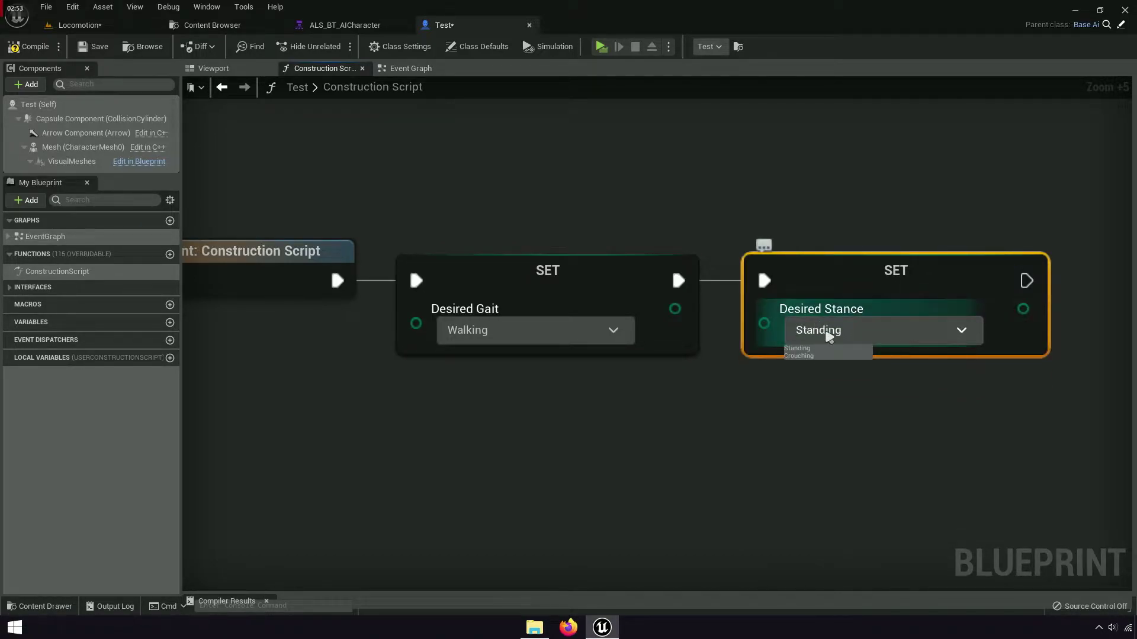
click(610, 330)
click(477, 348)
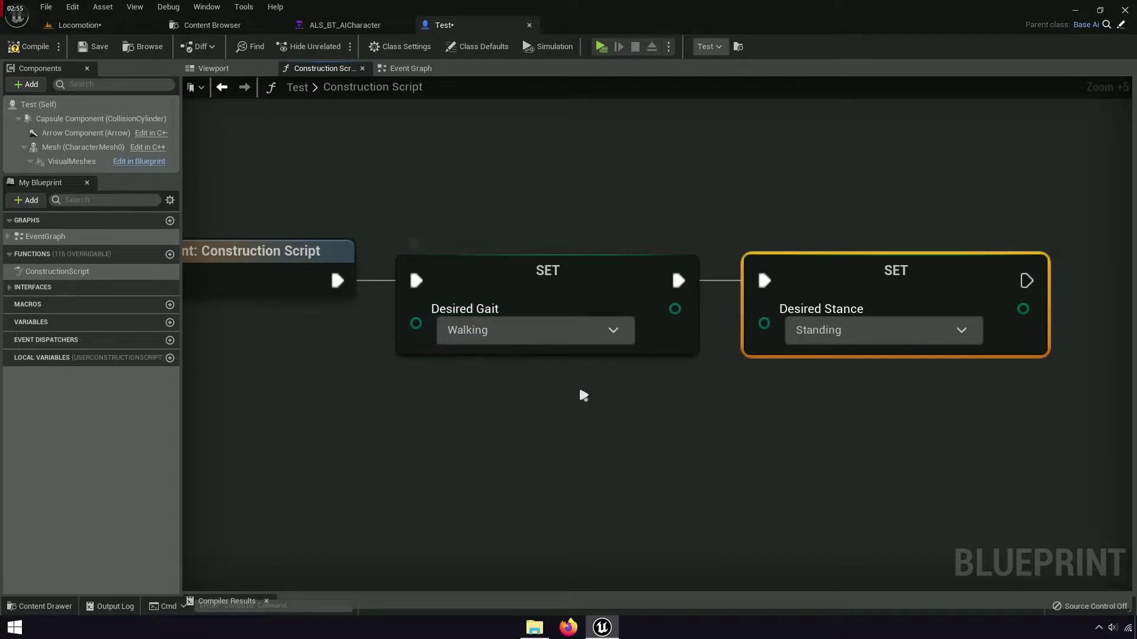
right_drag(581, 394, 769, 424)
scroll(770, 424, down, 5)
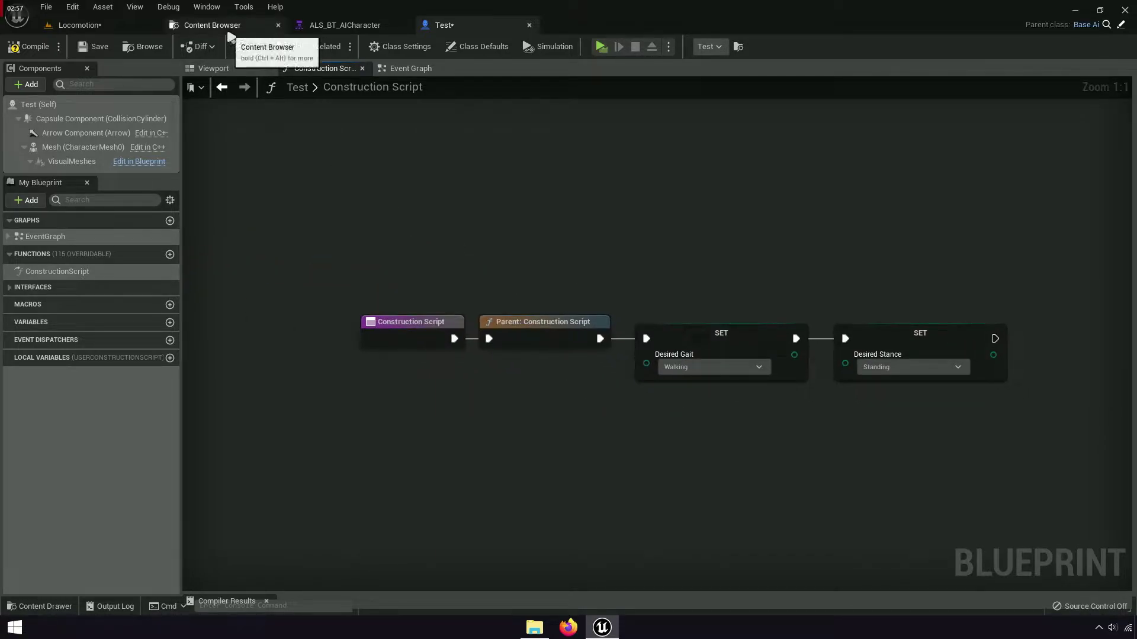
click(195, 26)
Step: Focus the placed Test actor and scroll its Details to Auto Possess AI and ALS_AI_Controller
click(94, 27)
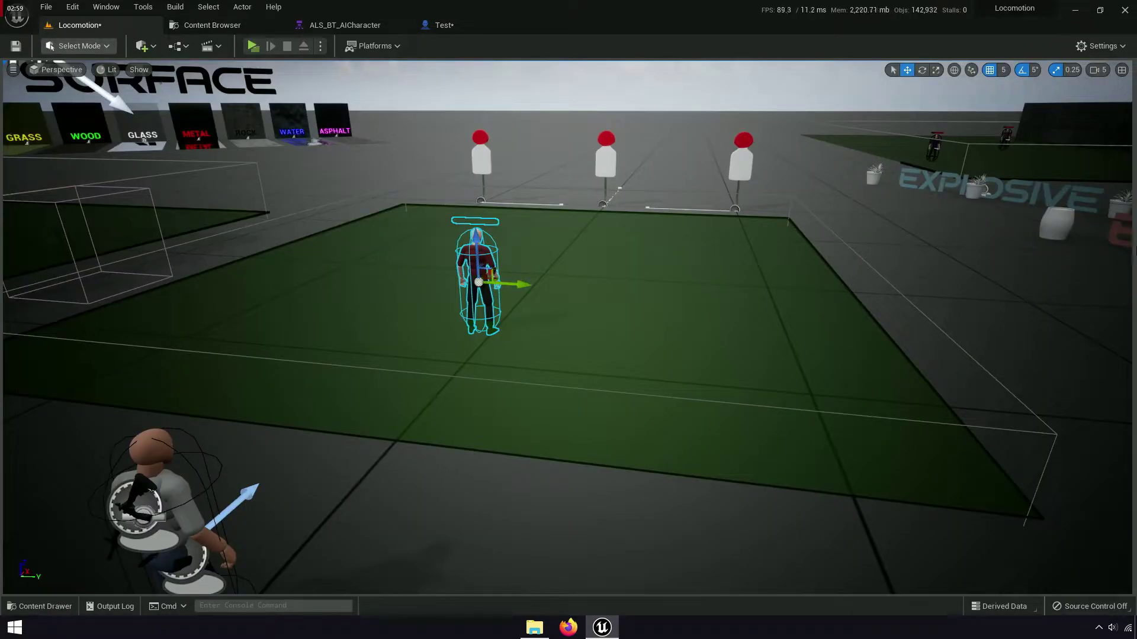
key(f)
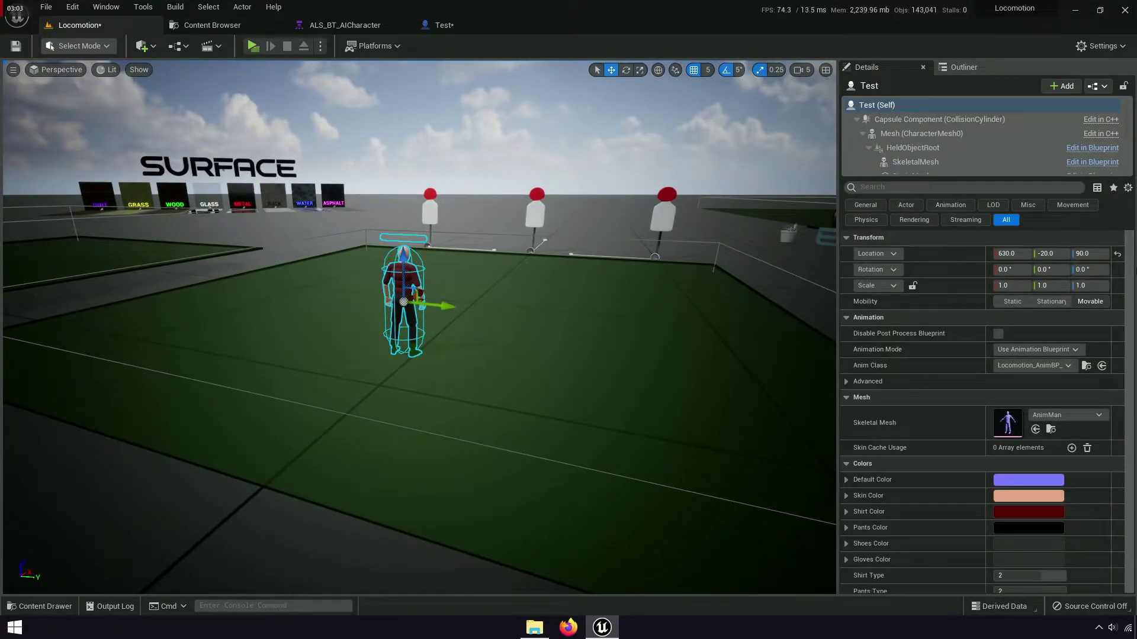
drag(1130, 243, 1128, 284)
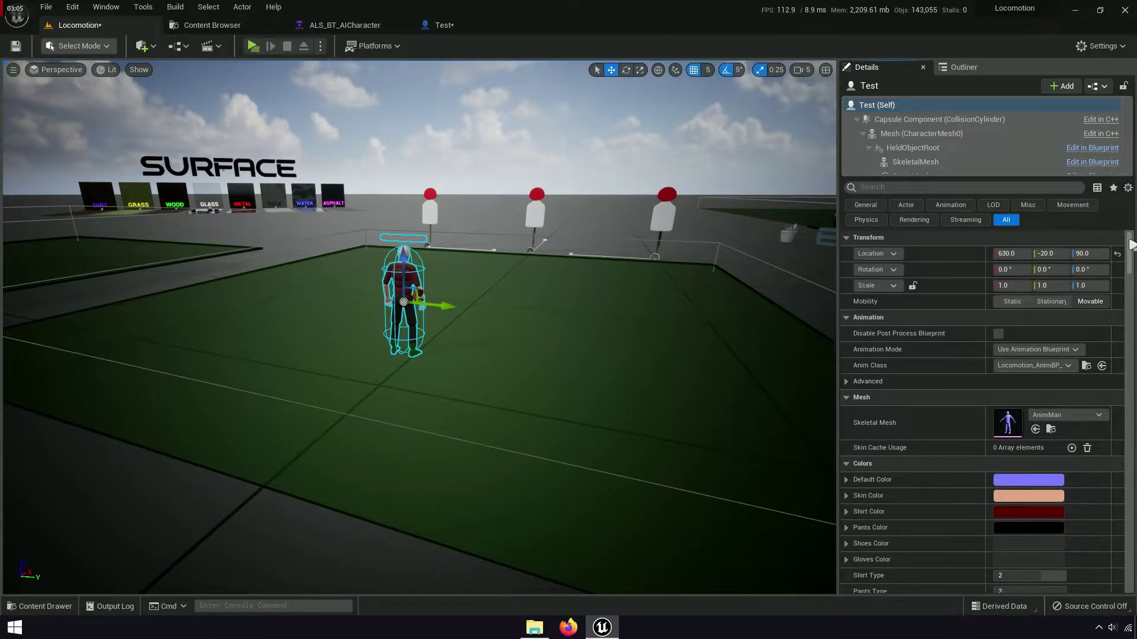
drag(1129, 284, 1132, 574)
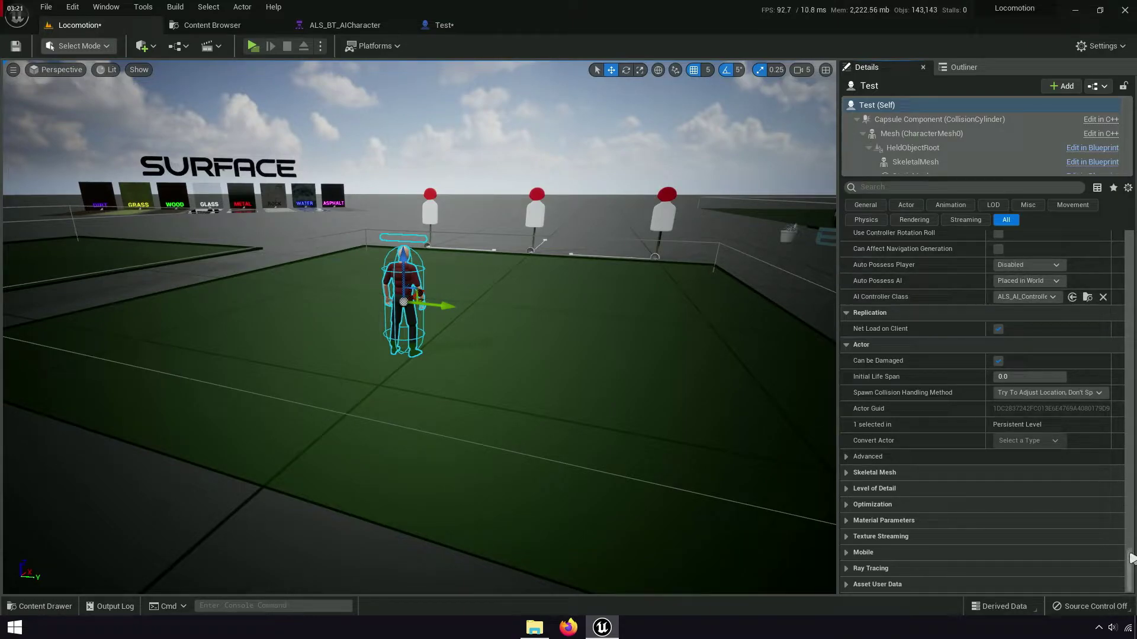
drag(1131, 558, 1117, 470)
click(468, 28)
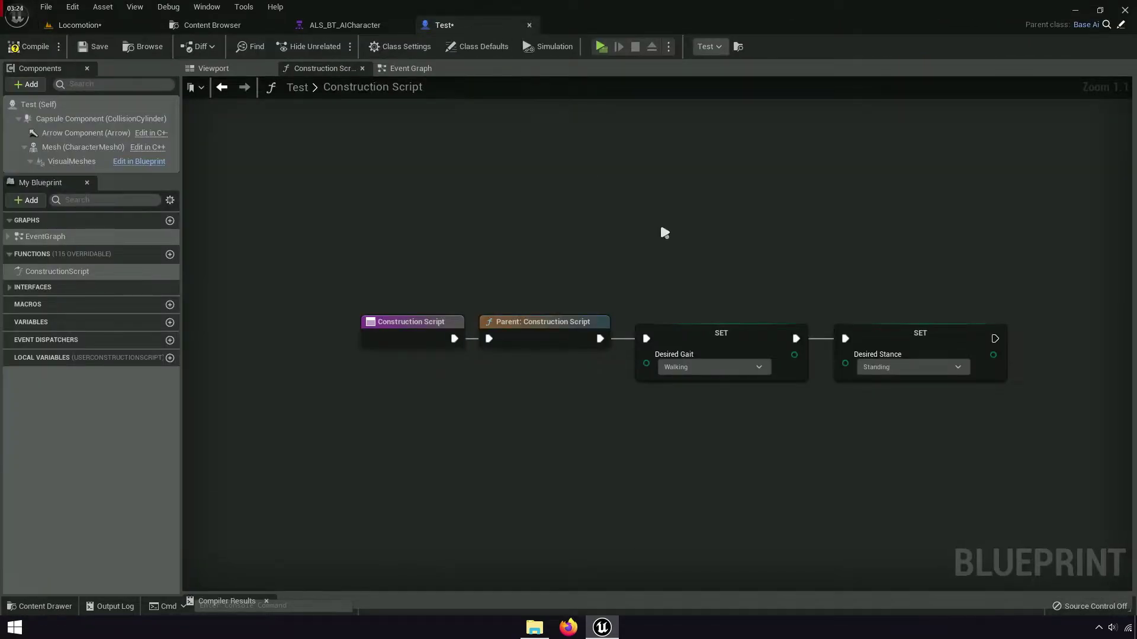
Step: After the Desired Stance node, add Set Desired Rotation Mode set to VelocityDirection
scroll(663, 233, up, 7)
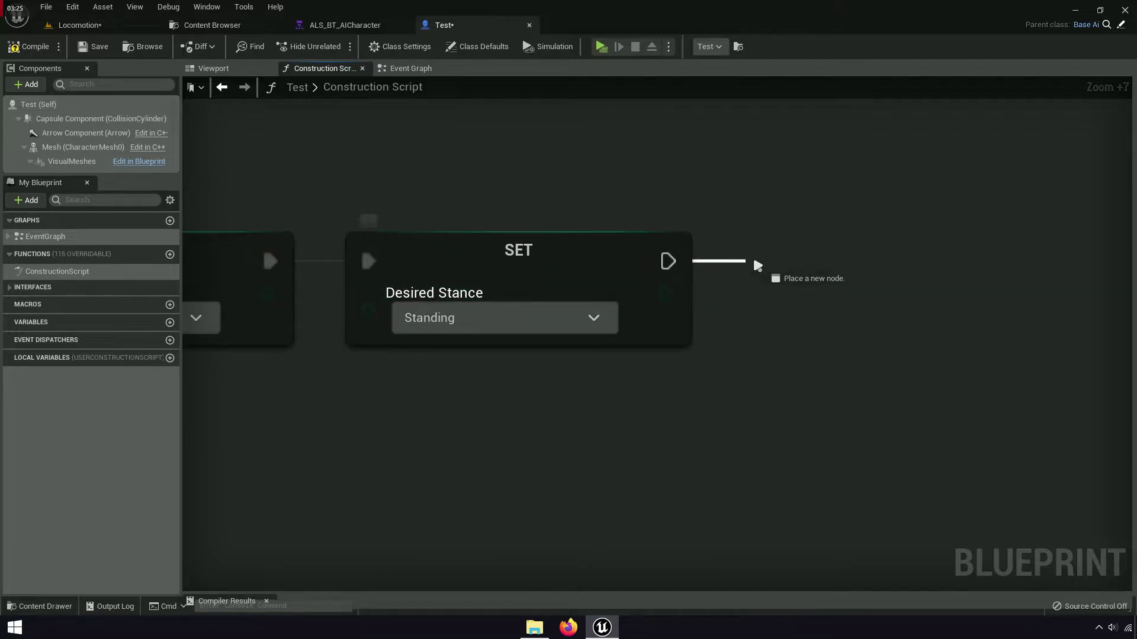
drag(757, 265, 758, 267)
text(set rotation)
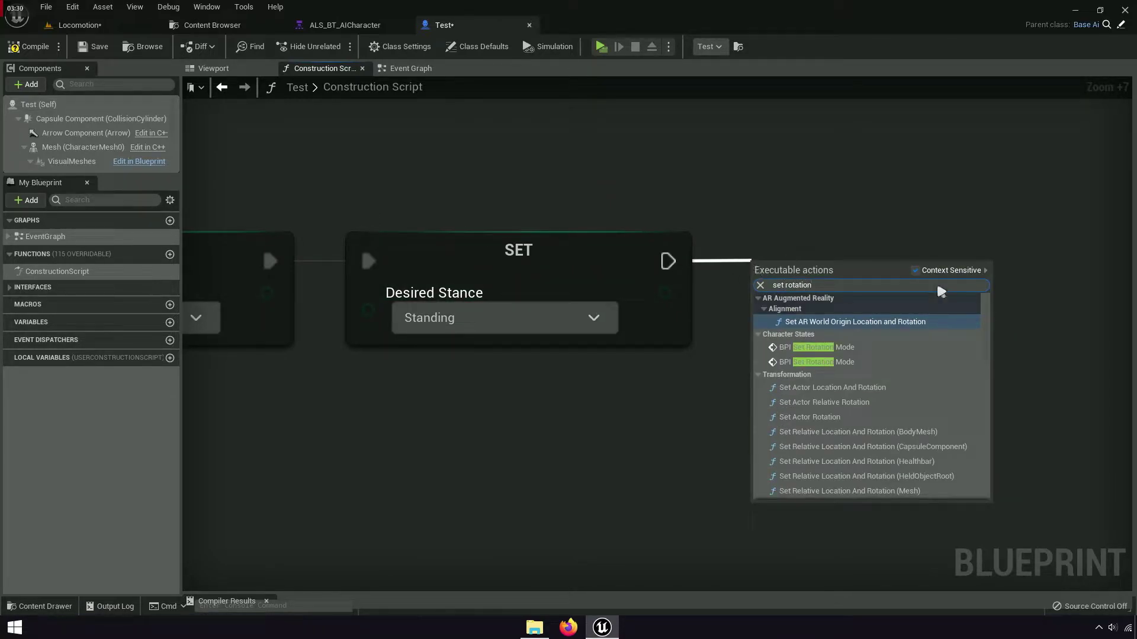
scroll(963, 293, down, 5)
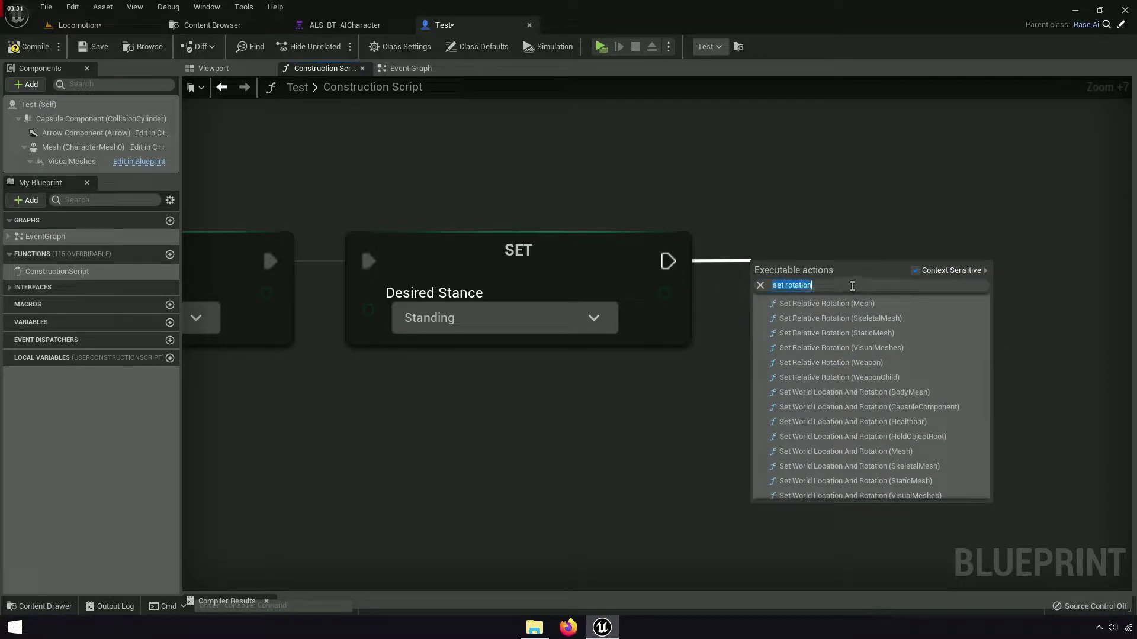
text(desired r)
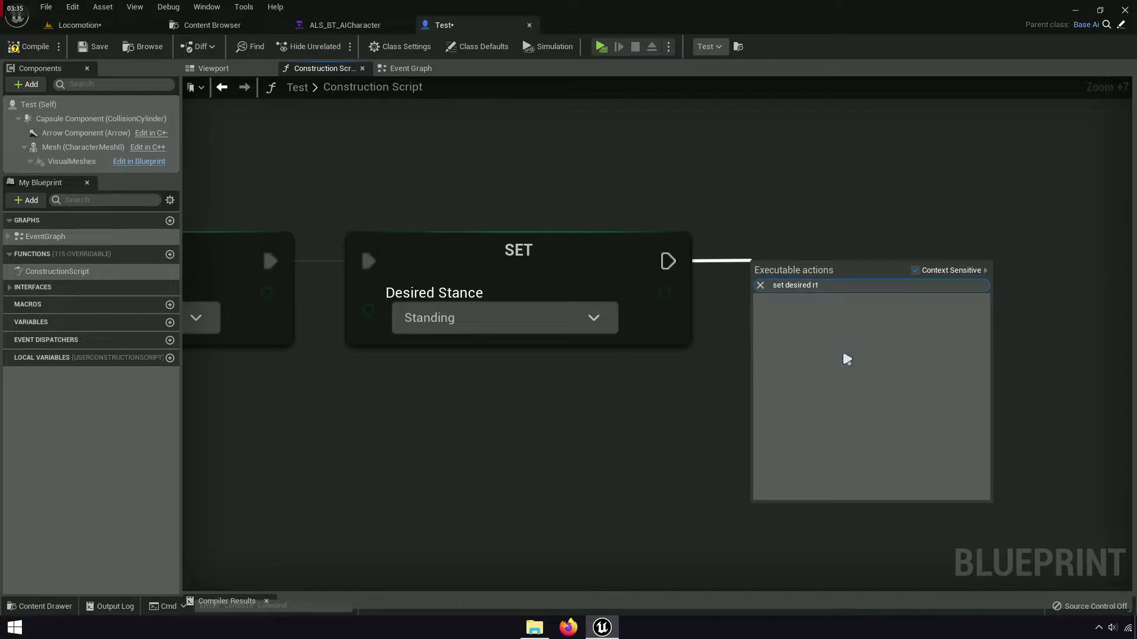
key(BackSpace)
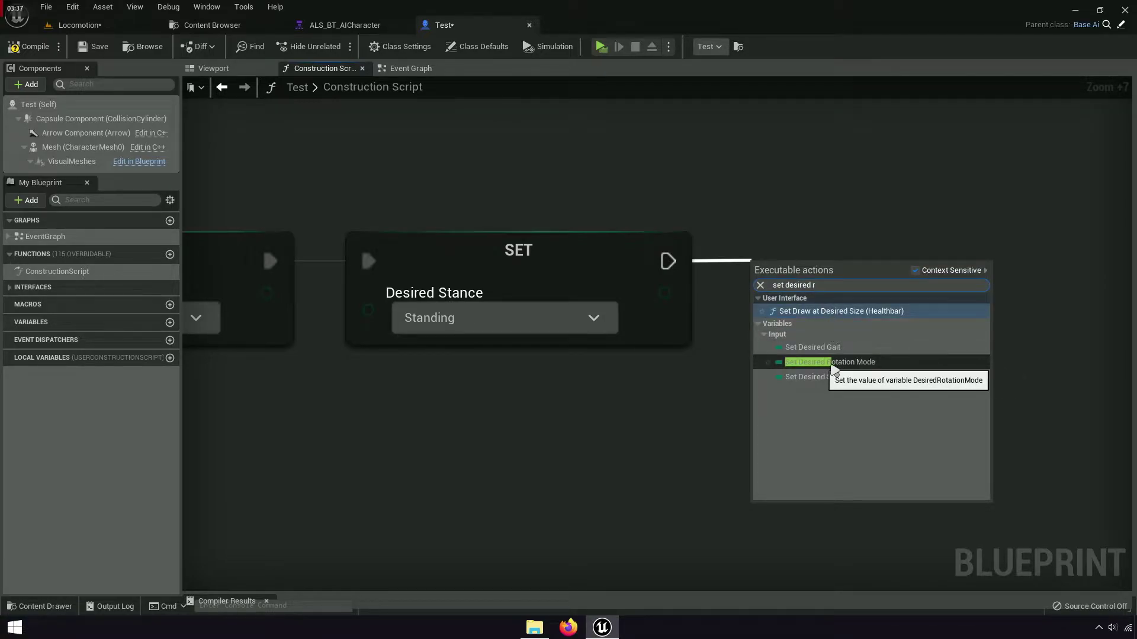
click(833, 364)
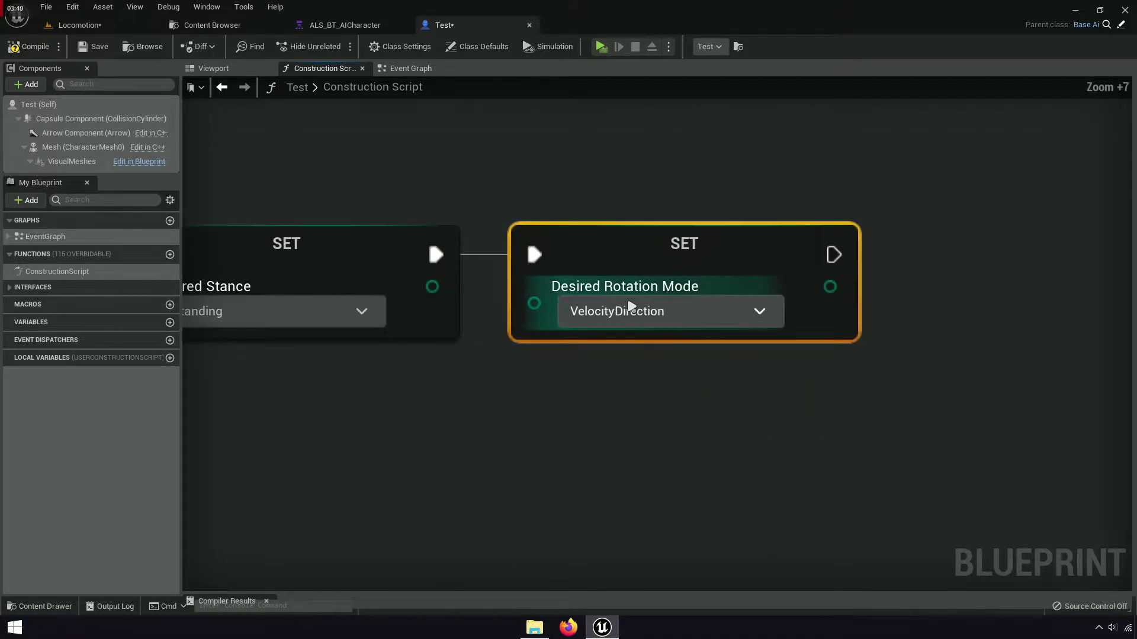
click(631, 306)
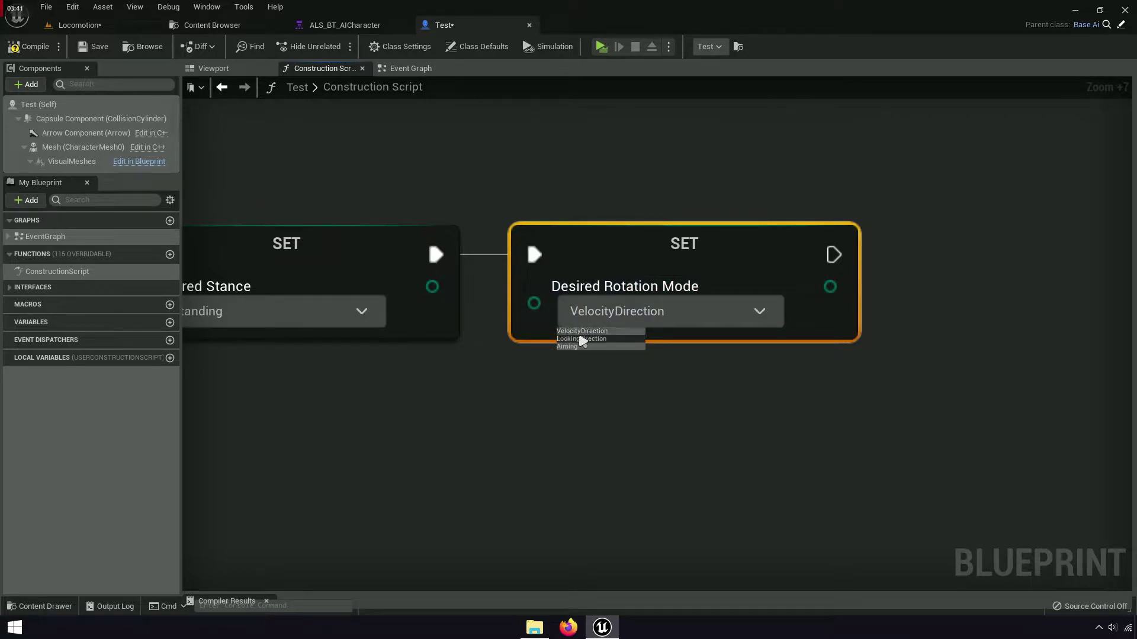
click(583, 339)
click(588, 325)
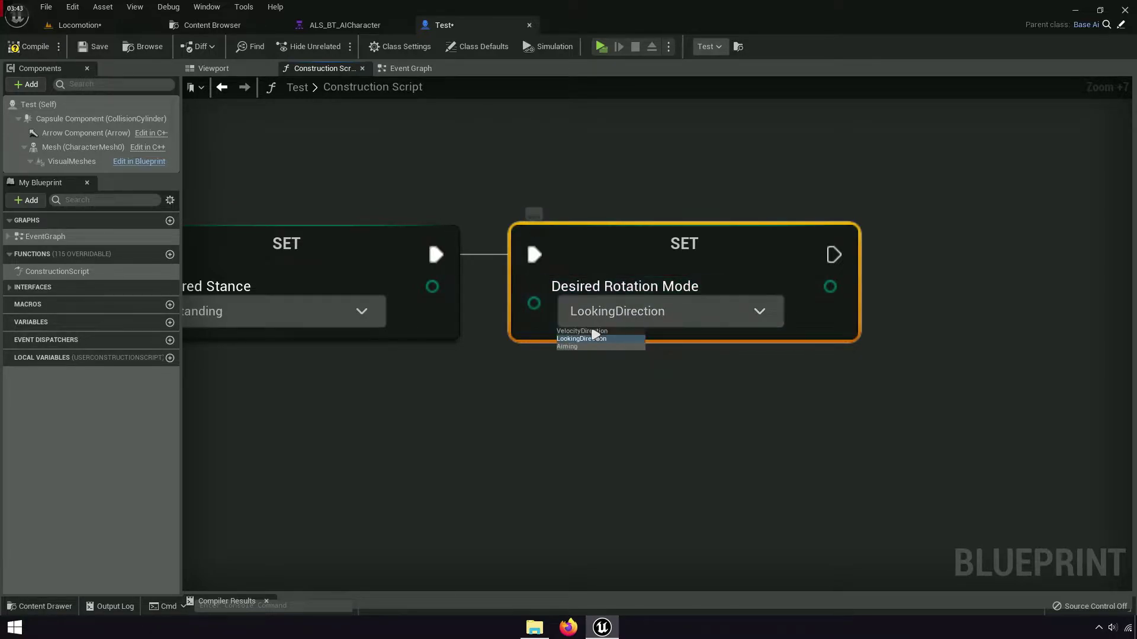
click(594, 331)
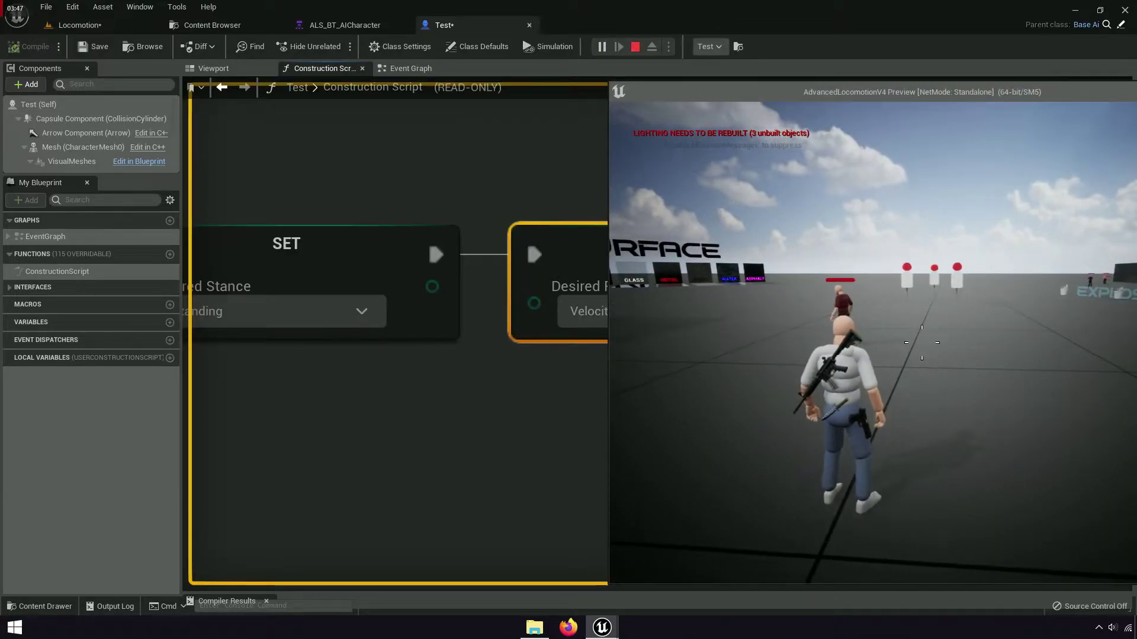
Step: Walk the character forward in the play session, stop it, and start a new play test
key(w)
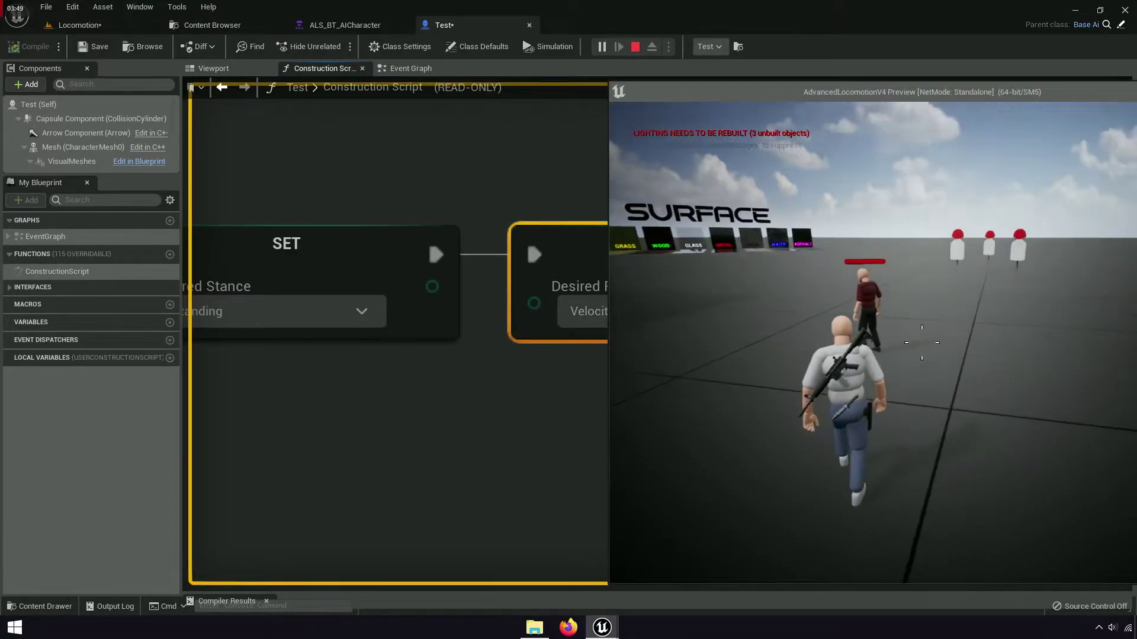
key(Escape)
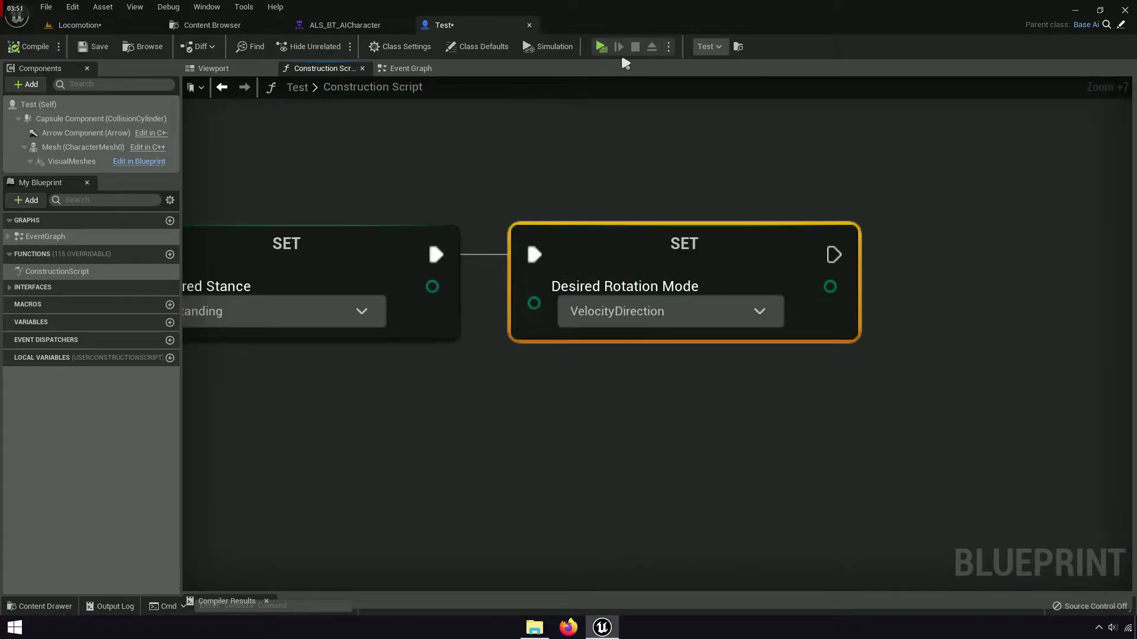
click(601, 46)
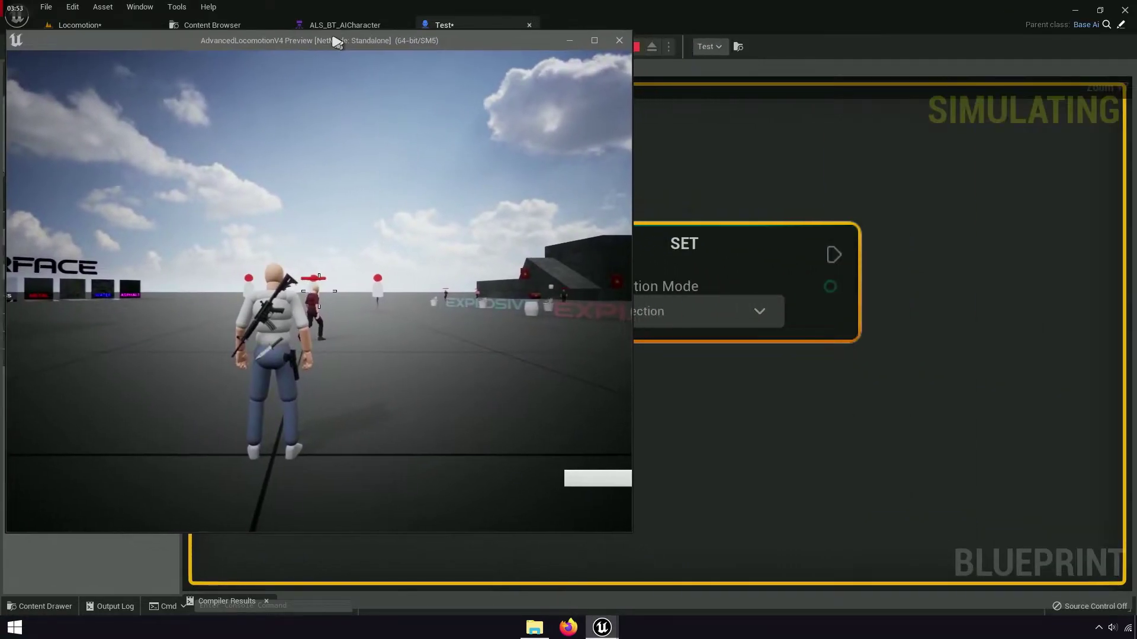
drag(337, 42, 340, 29)
Step: Run the character forward again, end the play session, and zoom out to the whole graph
click(328, 218)
key(w)
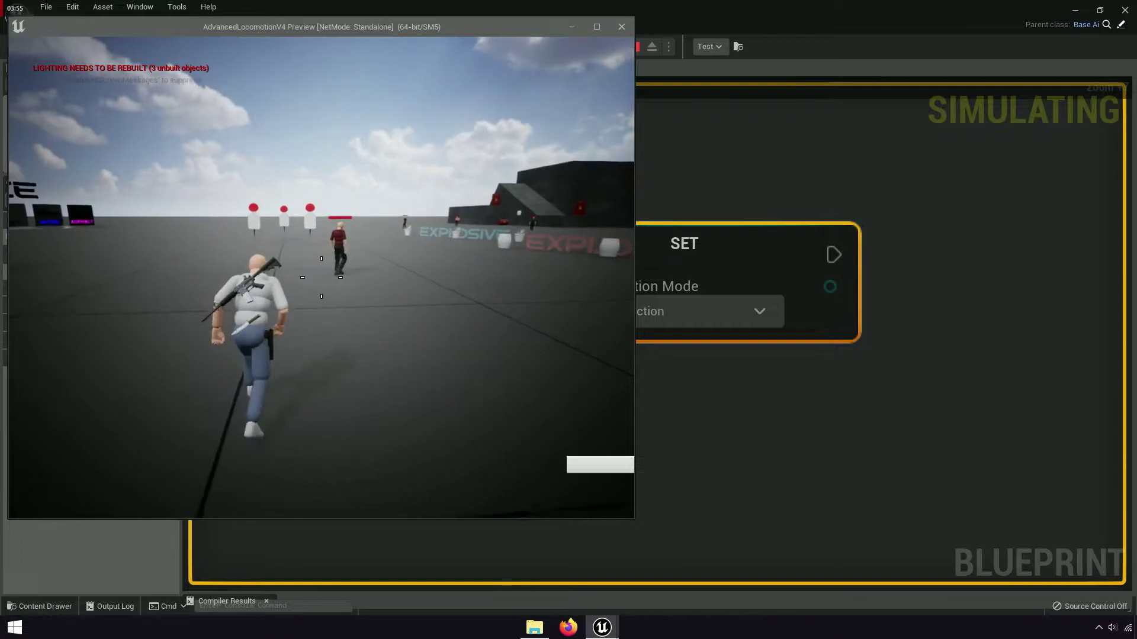
key(Escape)
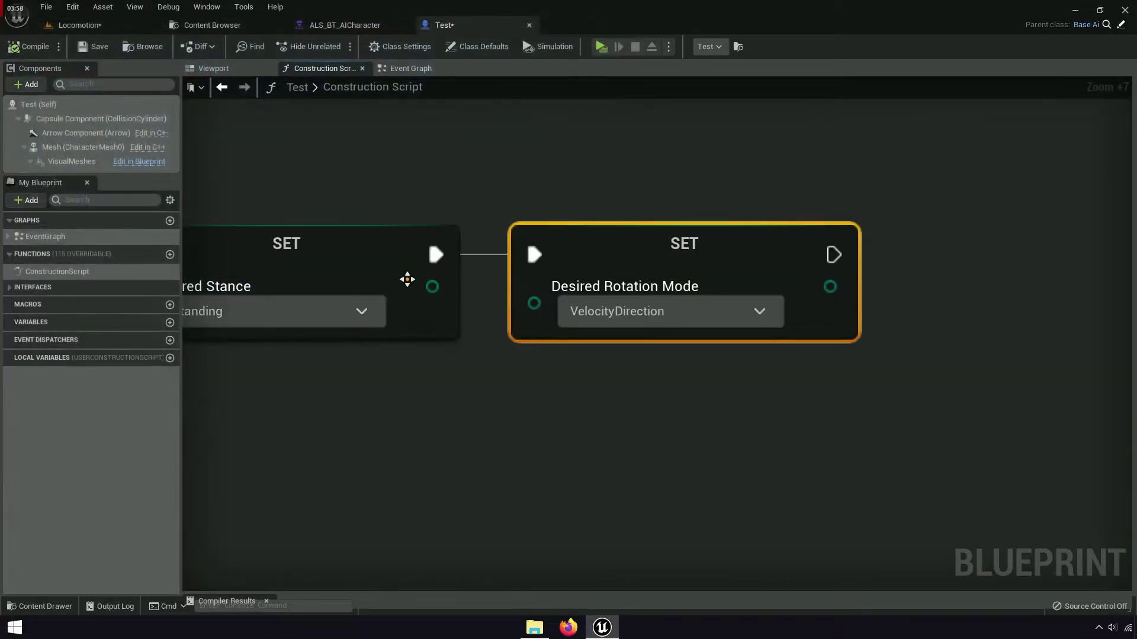
key(Home)
Step: In ALS_BT_AICharacter, change the Roam Wait task's Wait Time from 4.0 to 0.5 seconds
click(355, 25)
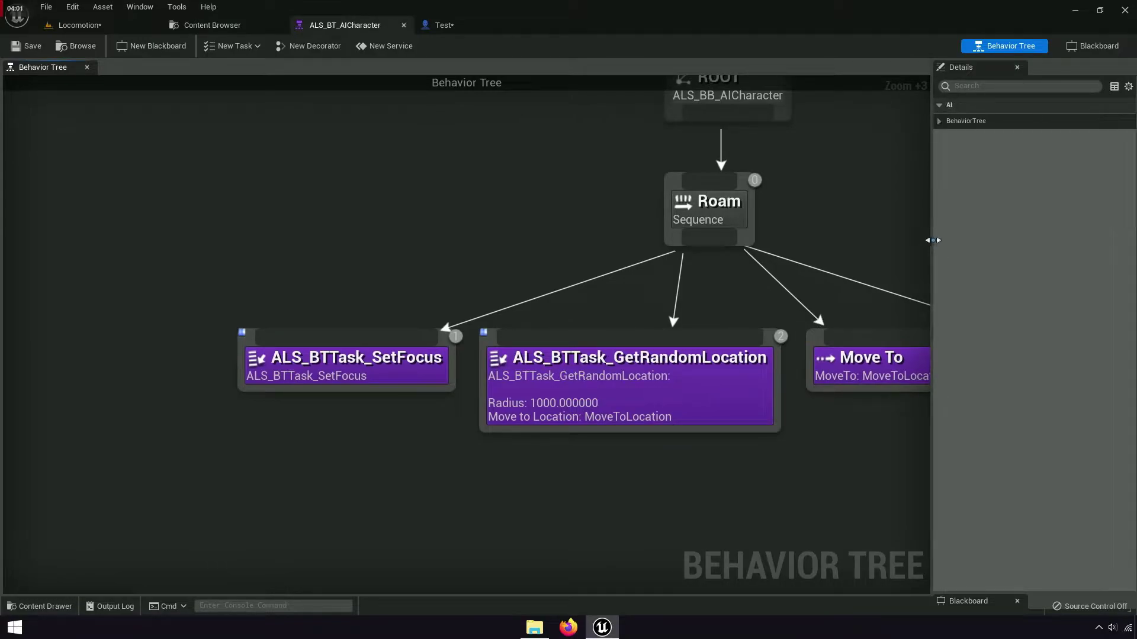
right_drag(1014, 384, 658, 348)
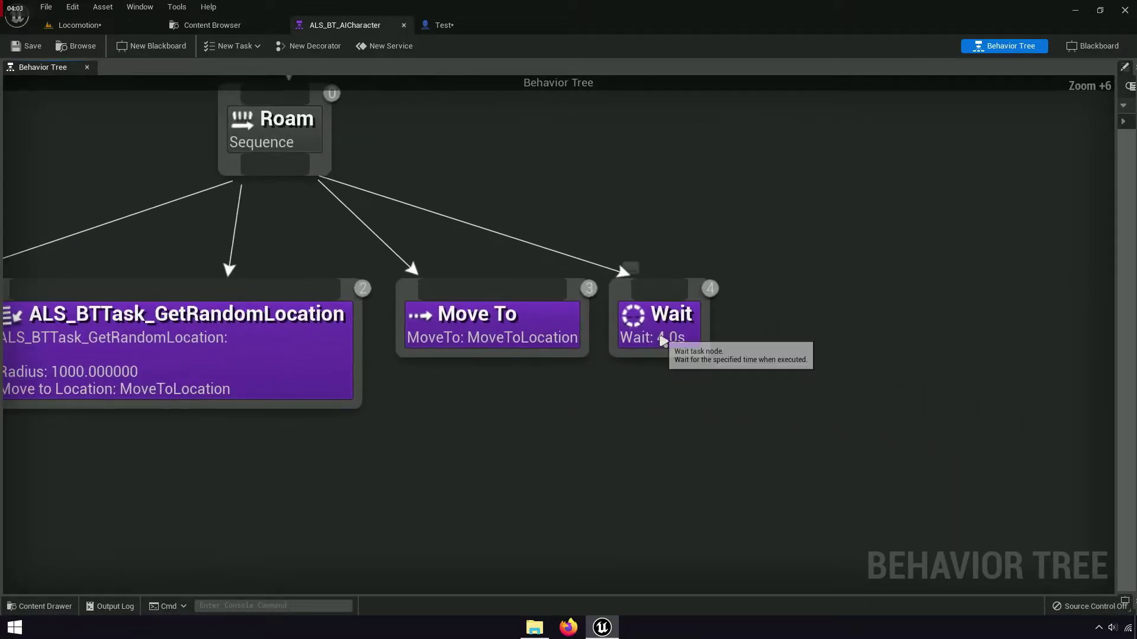
click(657, 348)
scroll(338, 154, up, 3)
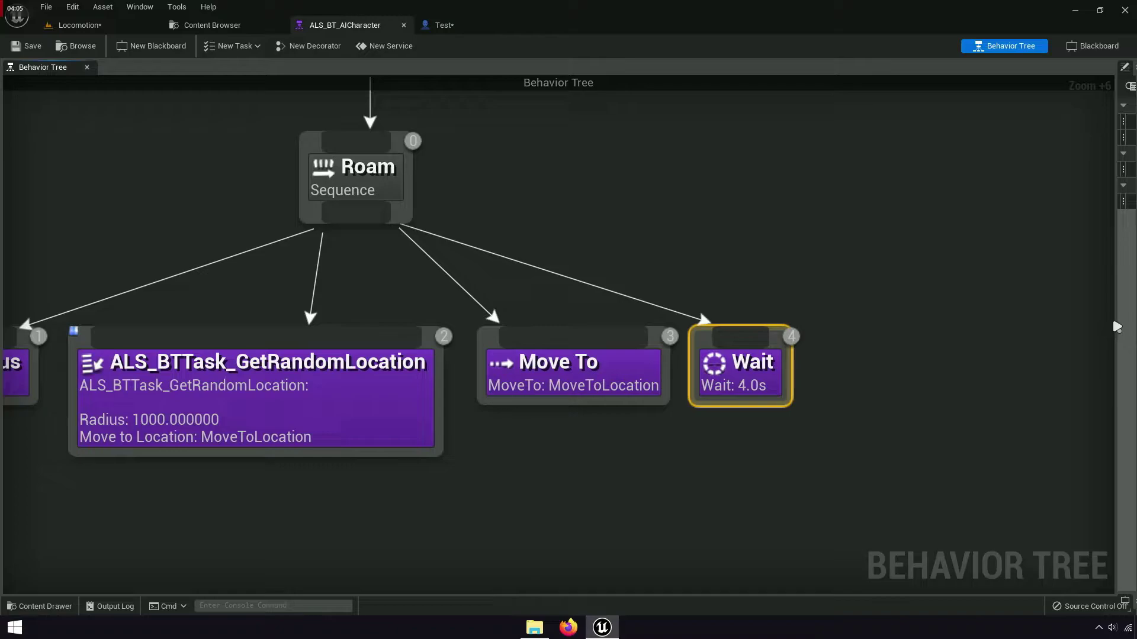
drag(1115, 317, 892, 319)
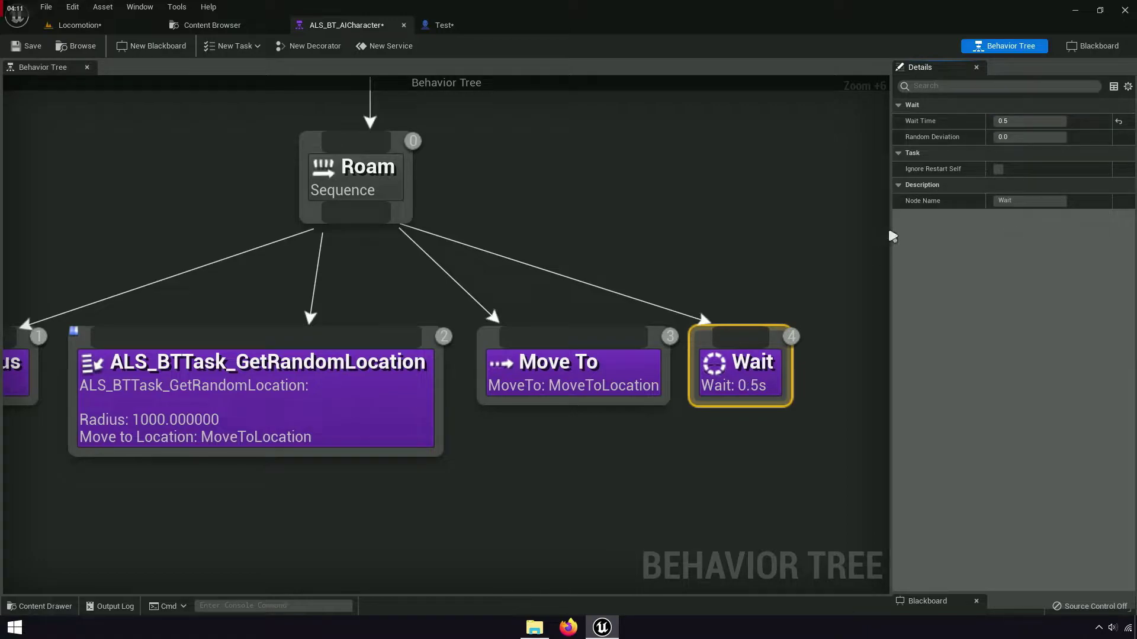
drag(891, 231, 1125, 232)
scroll(823, 281, down, 4)
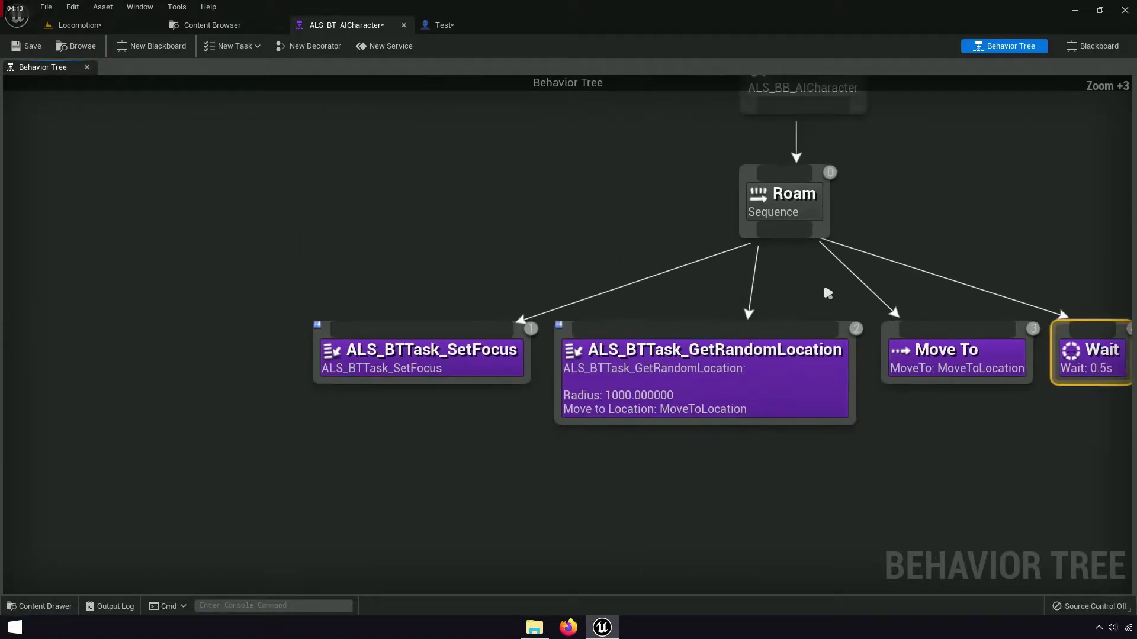
scroll(957, 216, down, 2)
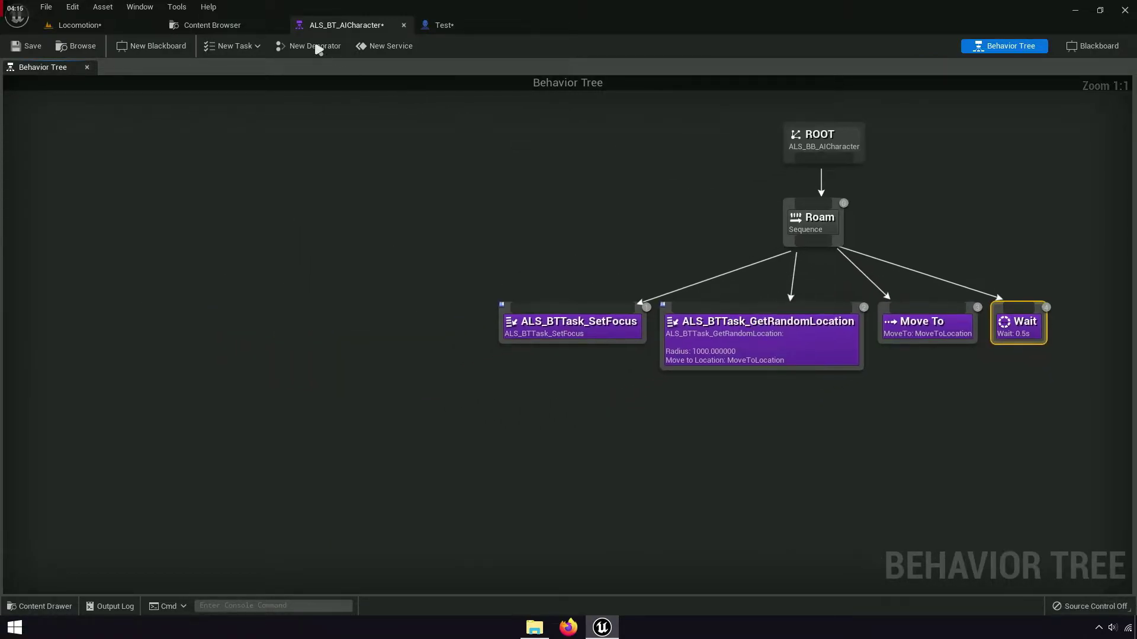
click(88, 27)
Step: Launch a standalone play test and show the ALS_BT_AICharacter tree simulating live
click(263, 53)
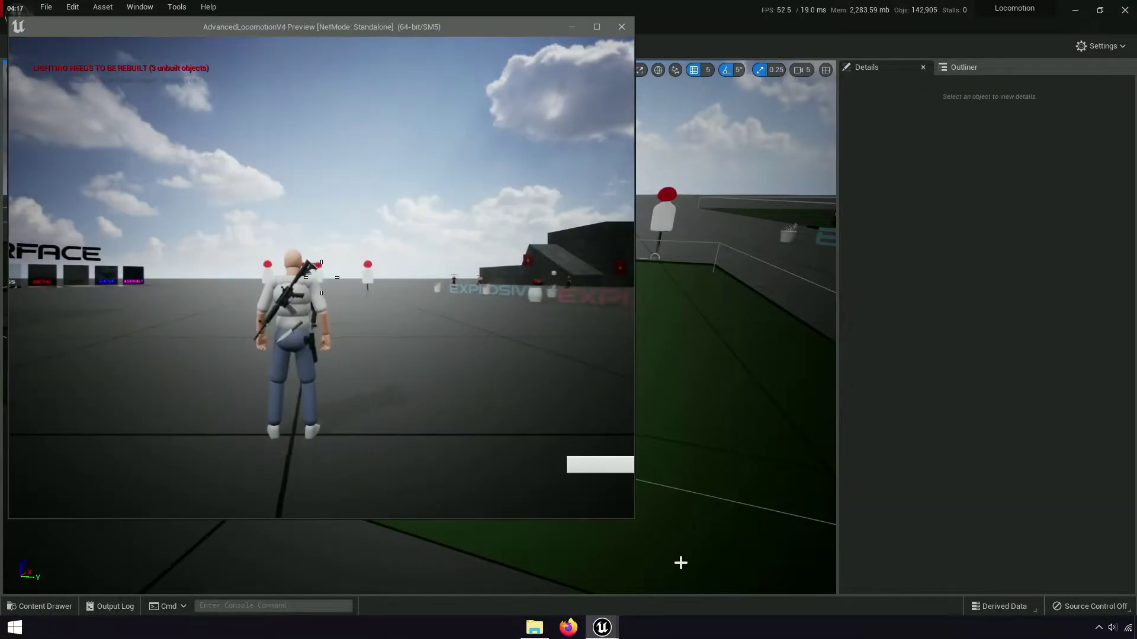
mouse_move(601, 627)
click(623, 26)
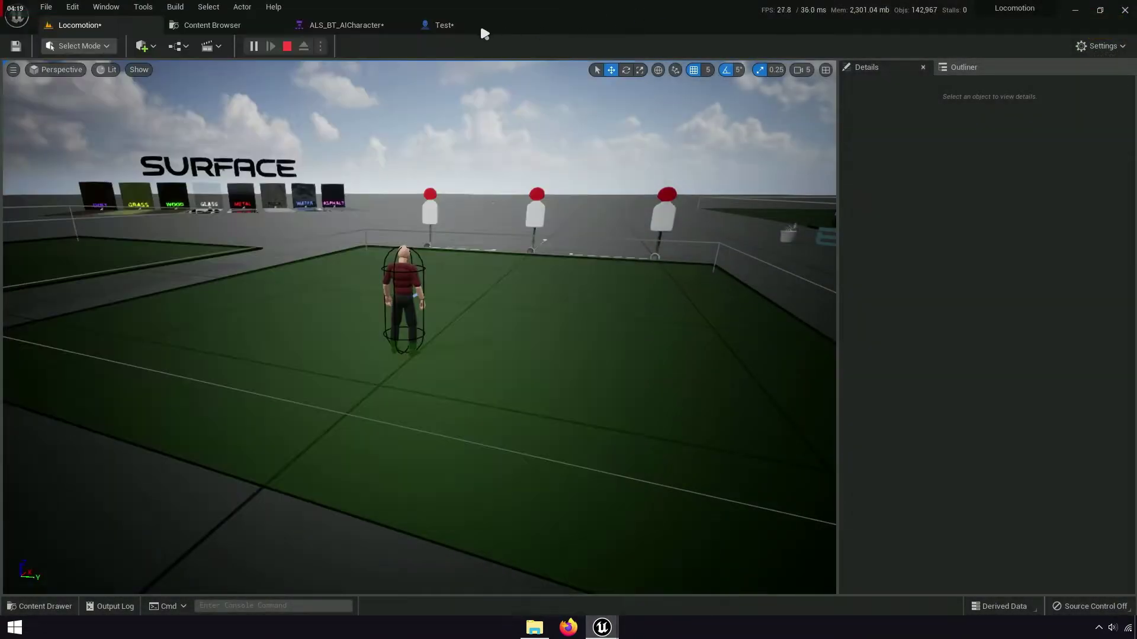
click(346, 24)
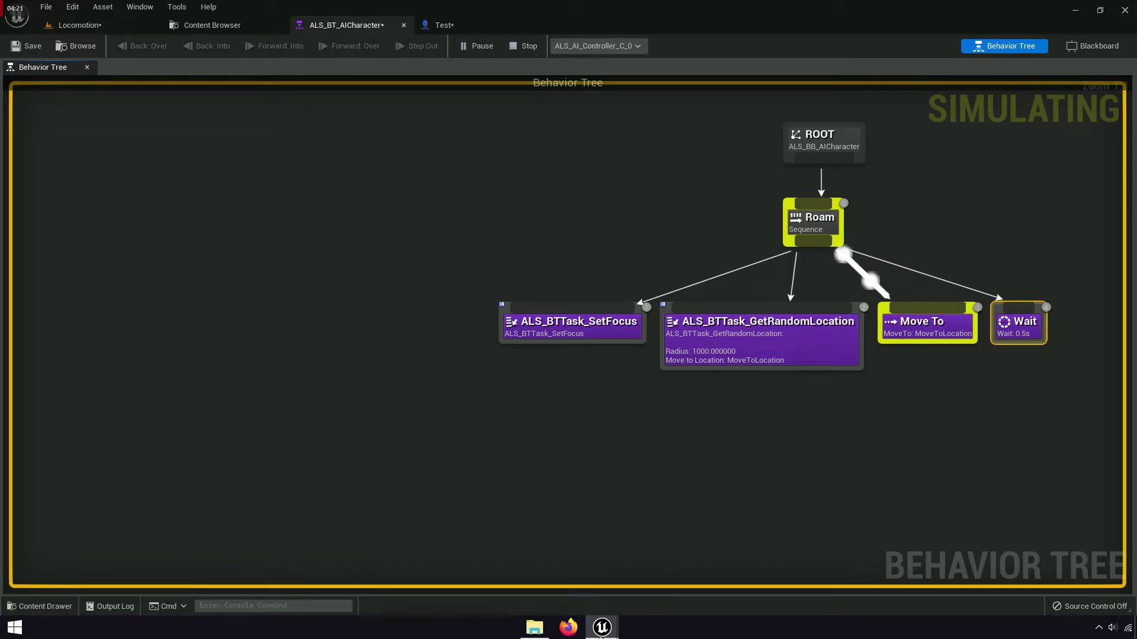
Step: Walk around in the game window while the red-shirt NPC roams, then stop playing
mouse_move(602, 628)
click(666, 571)
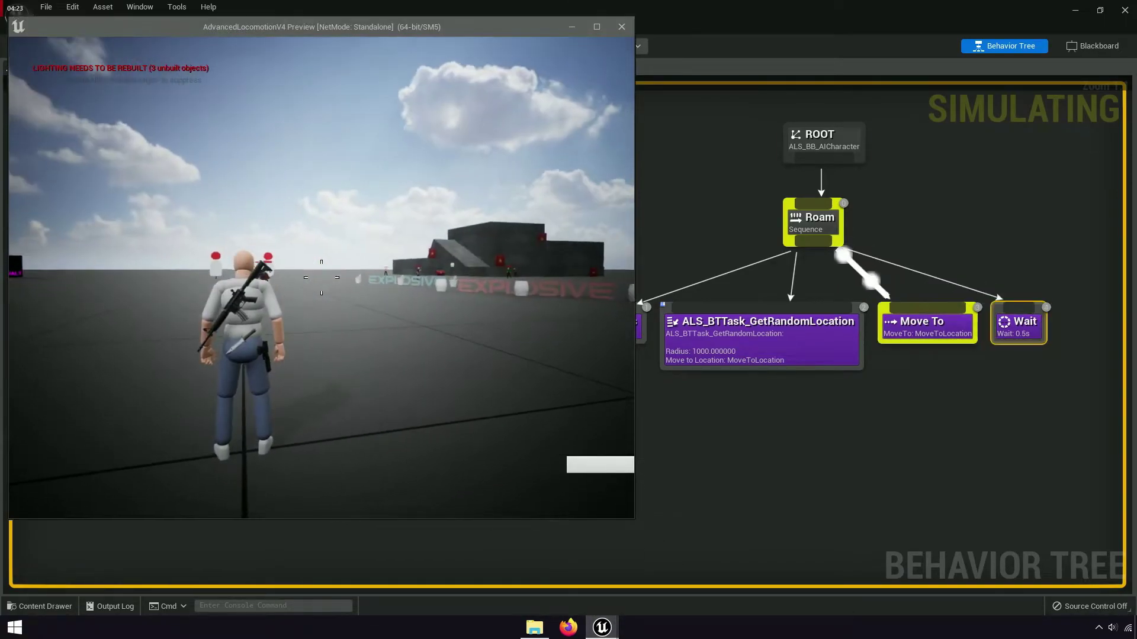
key(w)
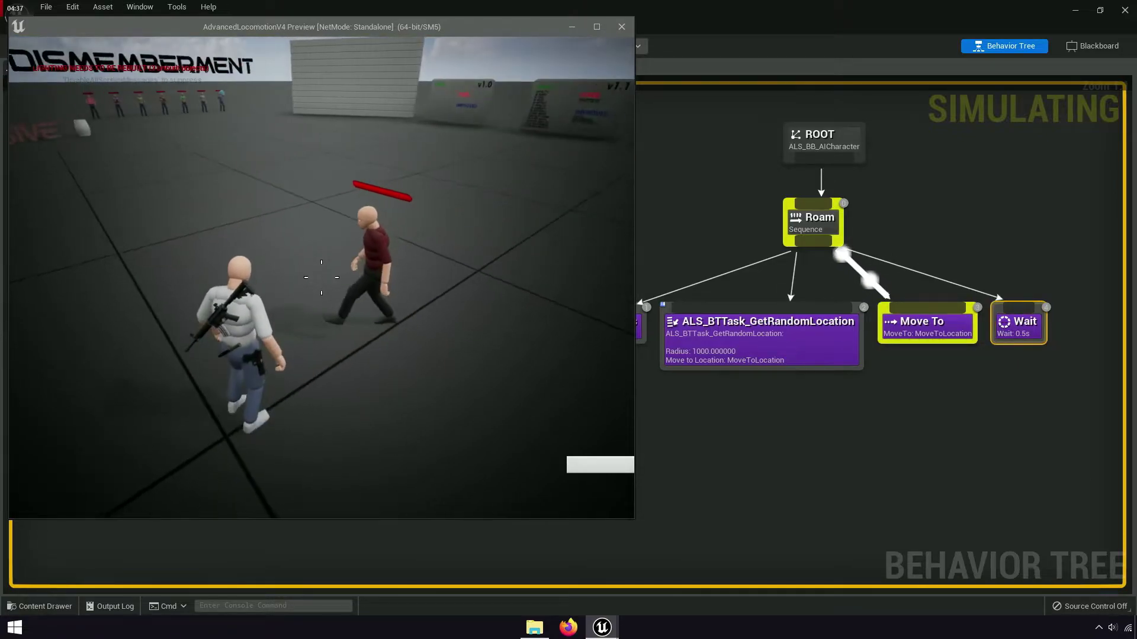
key(Escape)
Step: Set the Wait task's Wait Time to 0.0 s, save, and start a new play test
key(Home)
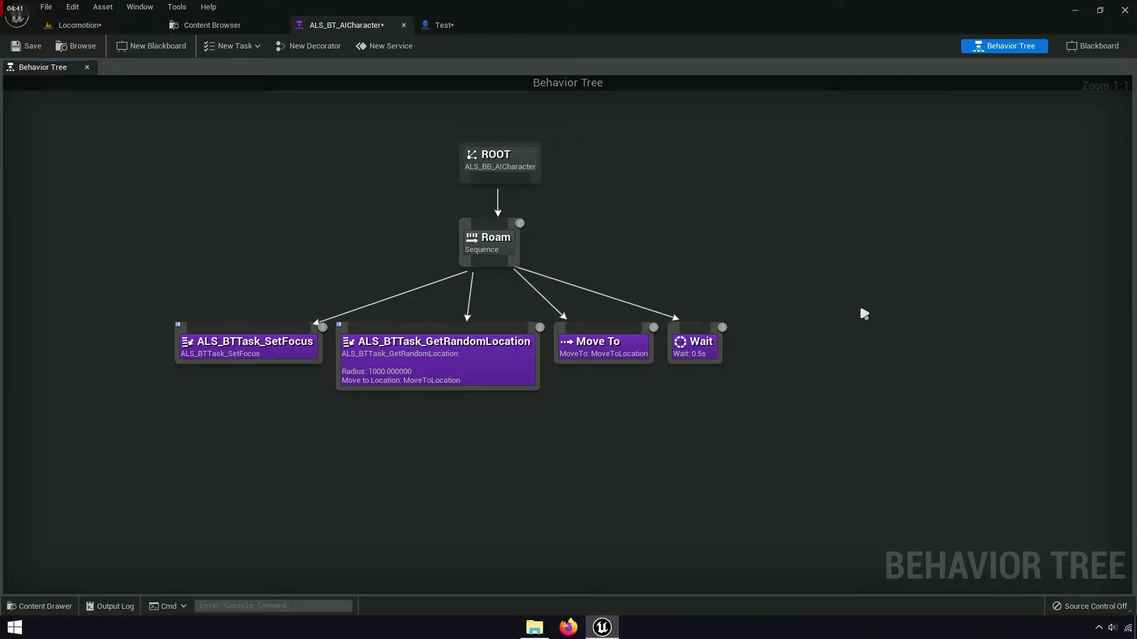
drag(1128, 250, 854, 273)
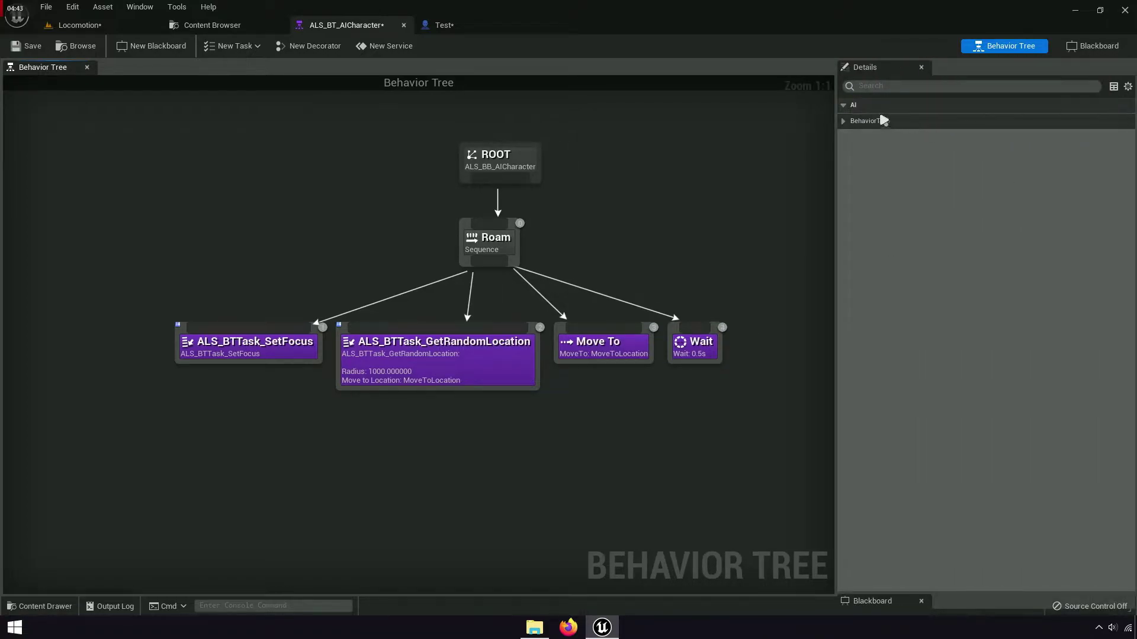
click(845, 120)
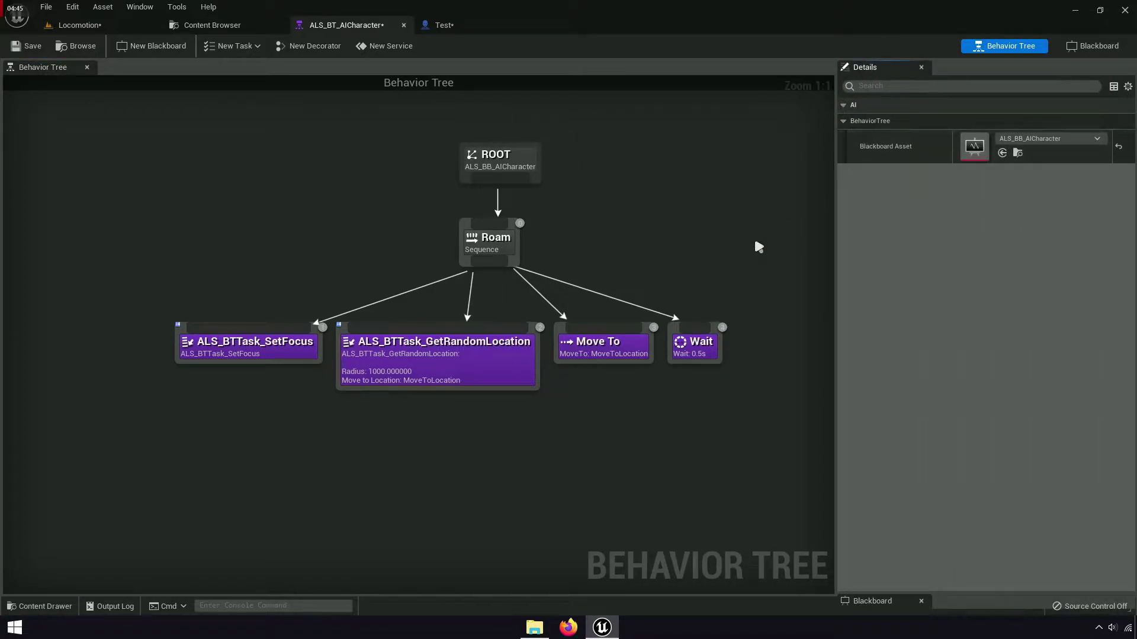
click(706, 358)
click(990, 122)
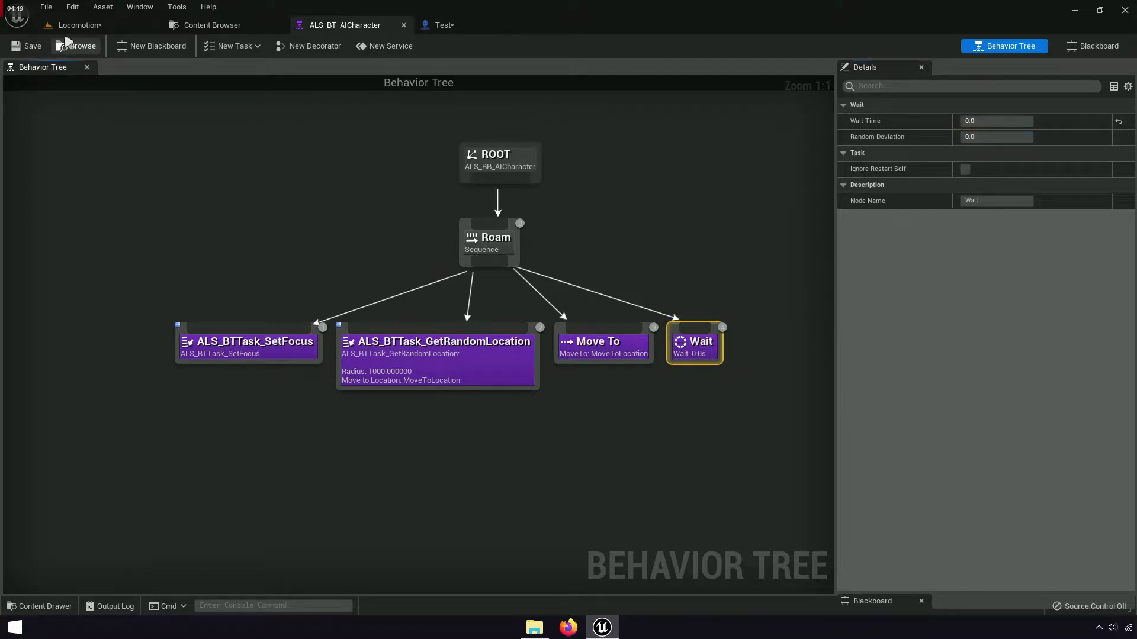
click(78, 25)
click(259, 46)
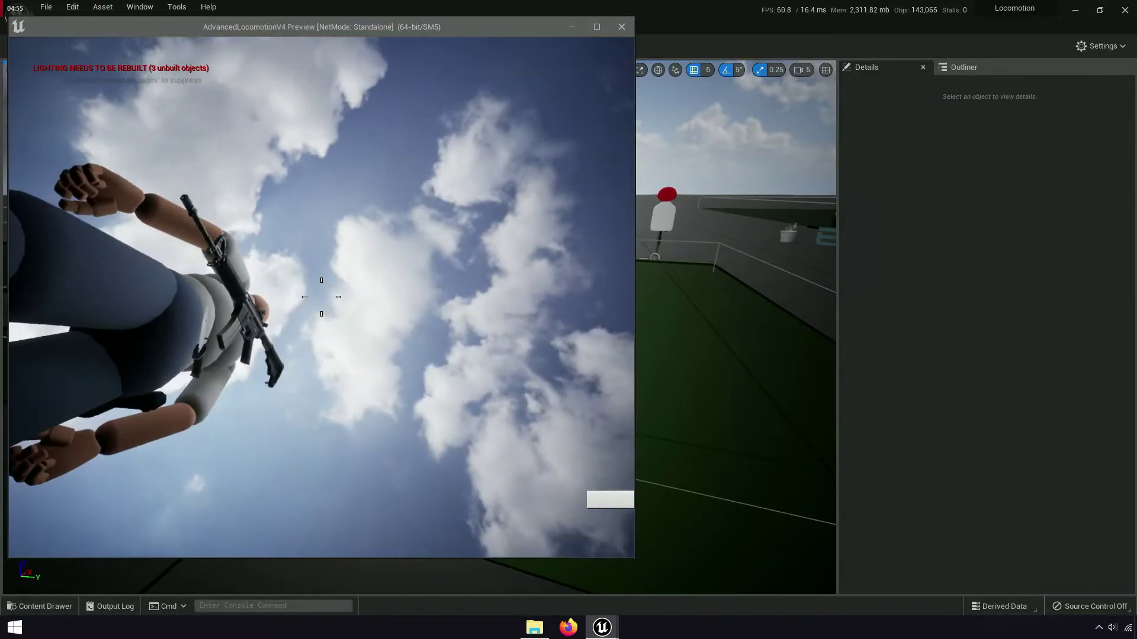
key(Escape)
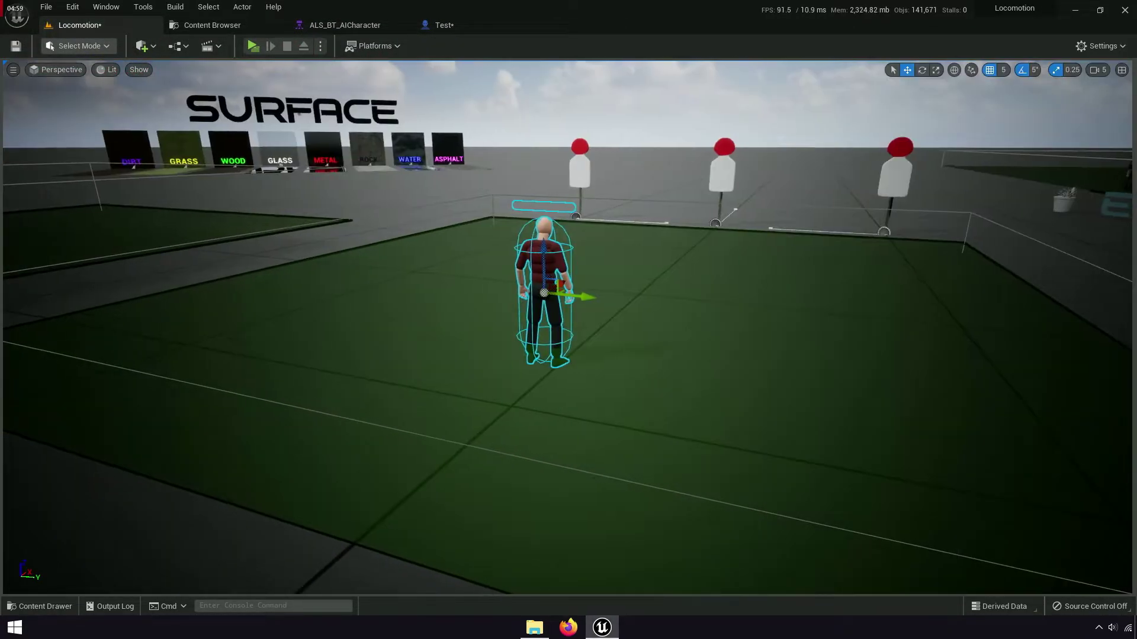
click(509, 25)
click(529, 25)
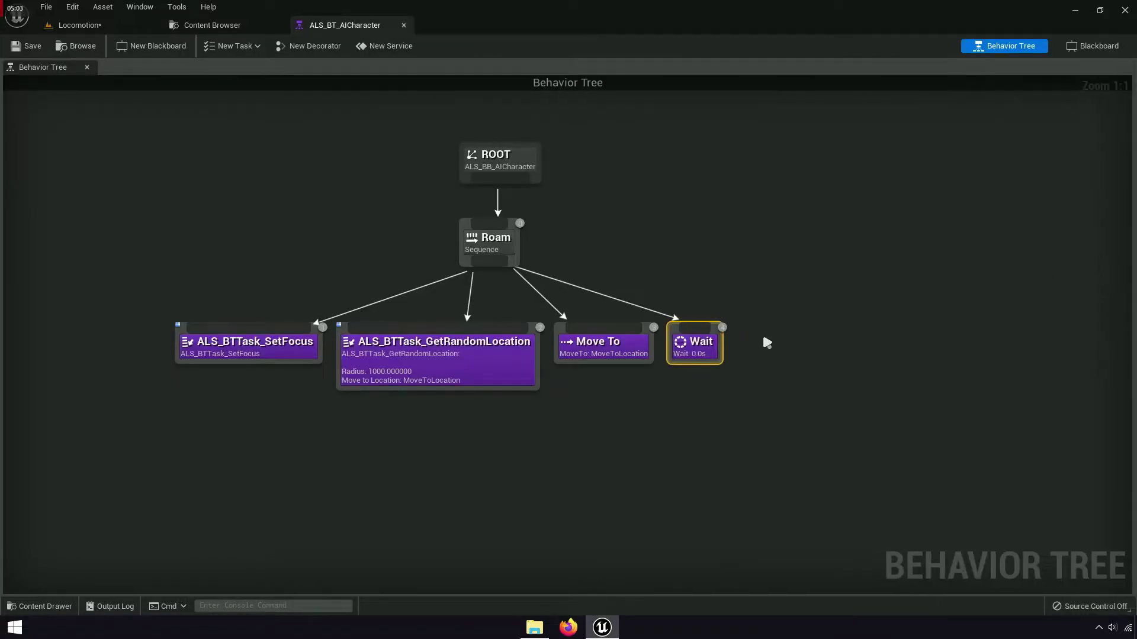
click(118, 30)
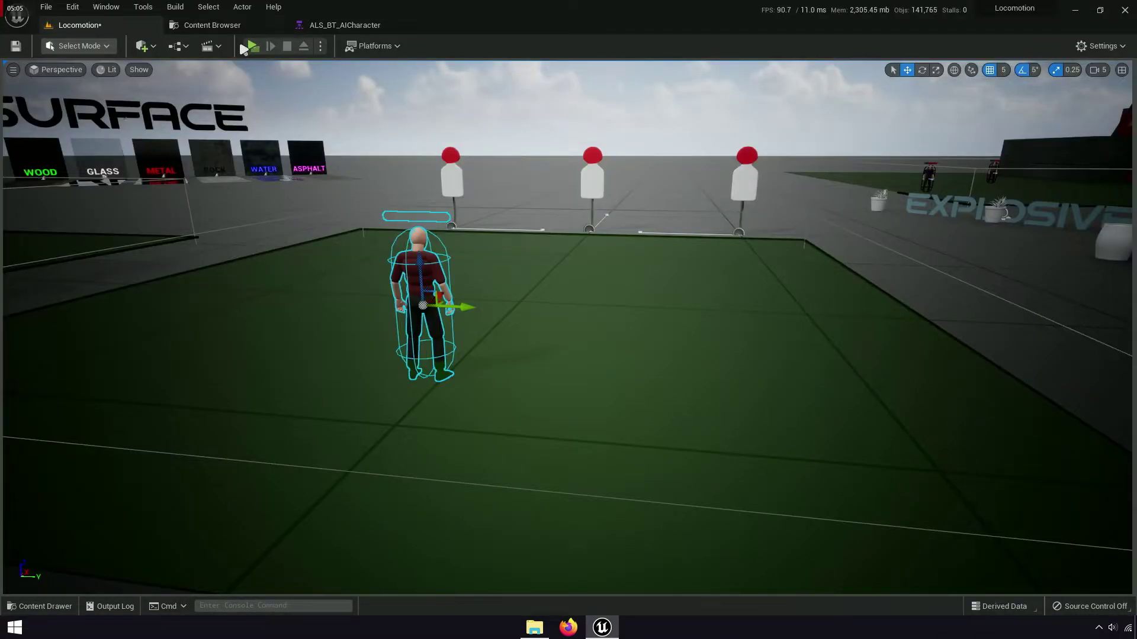
click(266, 47)
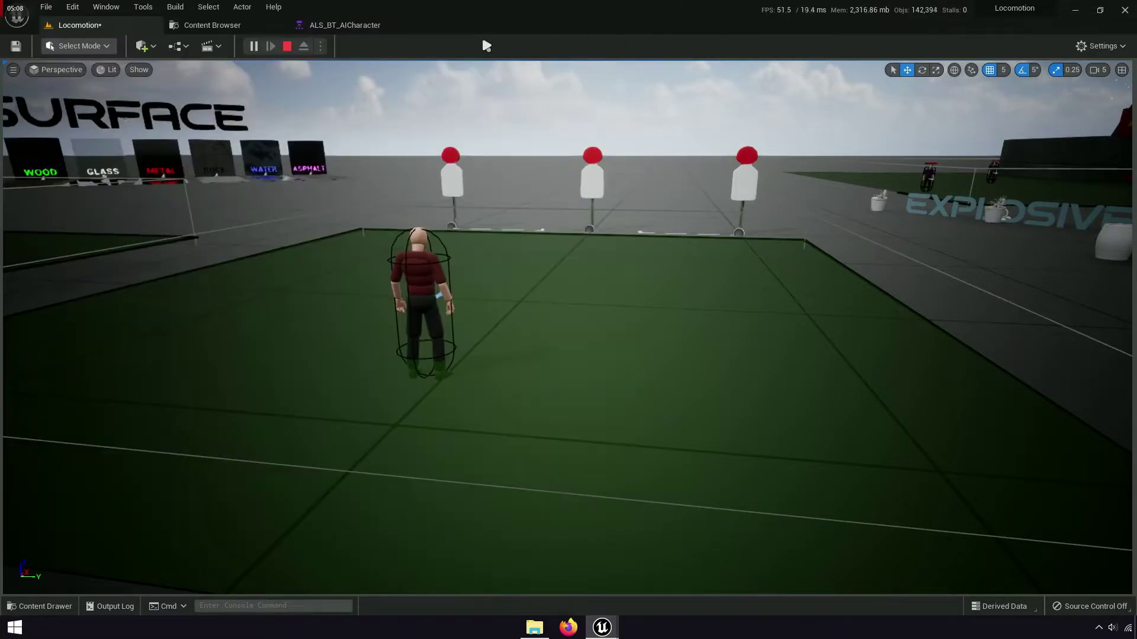
click(353, 28)
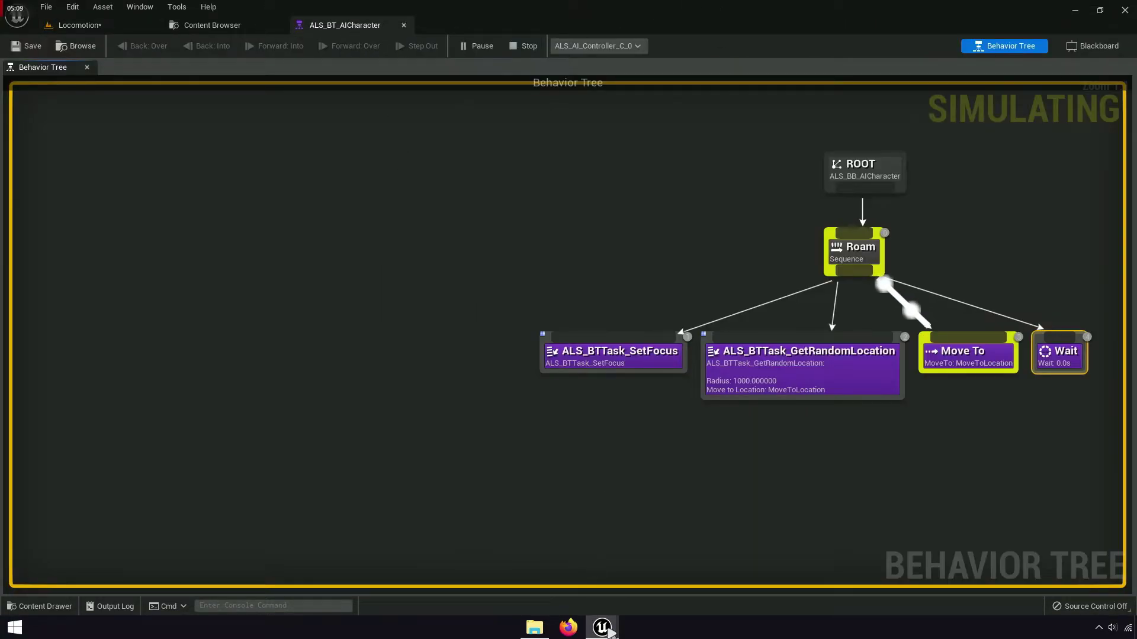
mouse_move(609, 632)
click(663, 583)
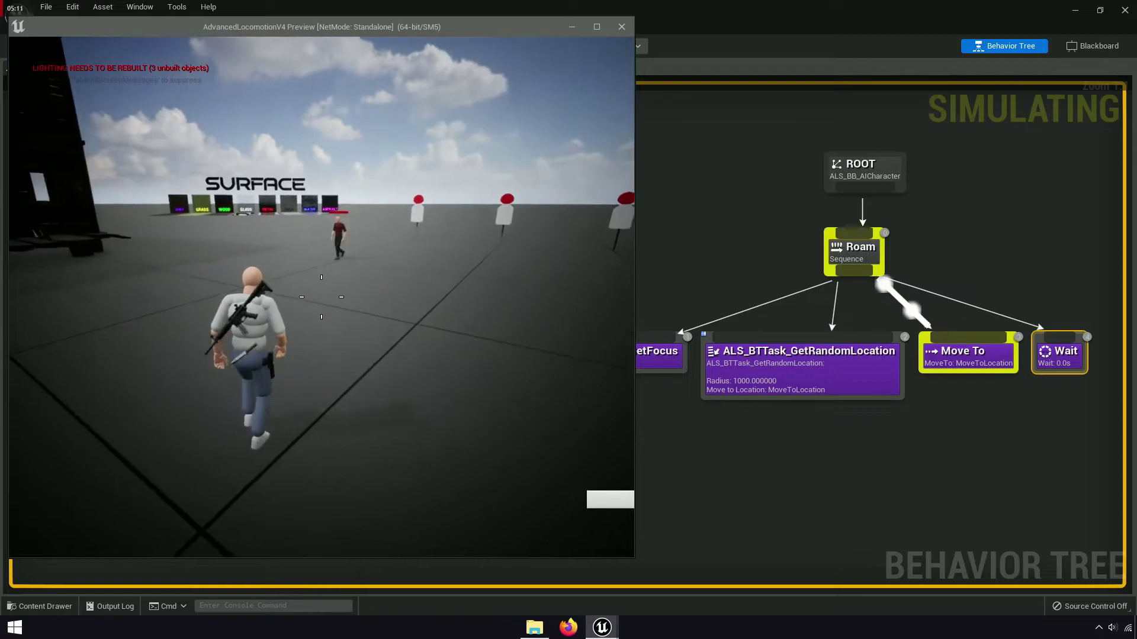
key(w)
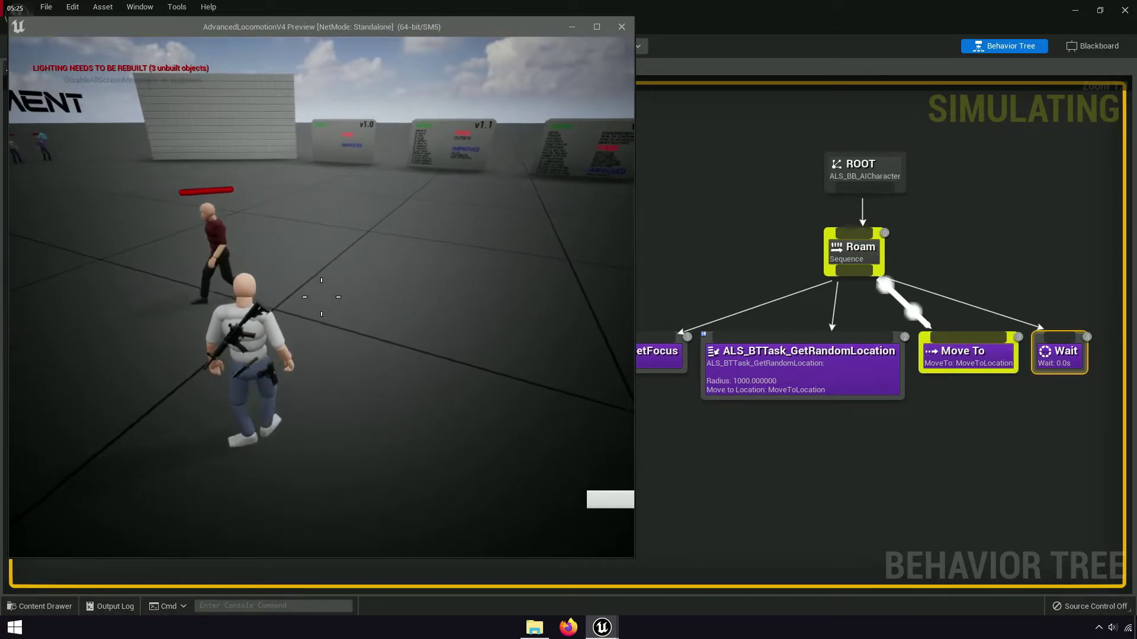
key(Escape)
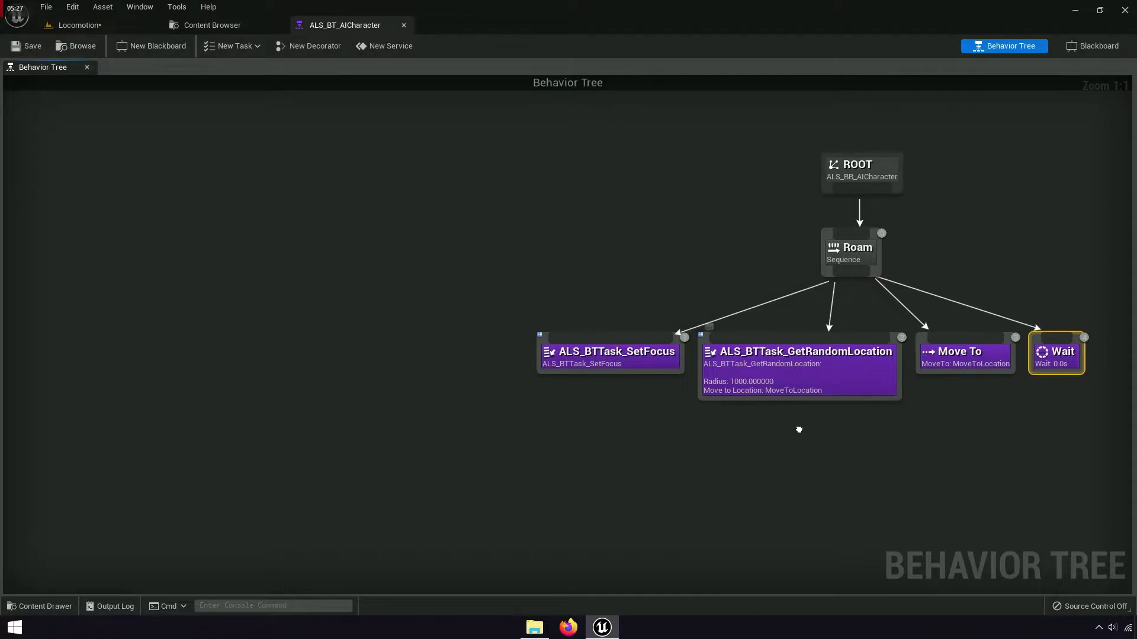
Step: Open the ALS_BTTask_GetRandomLocation blueprint from its node and survey the event graph
scroll(799, 431, up, 6)
click(575, 417)
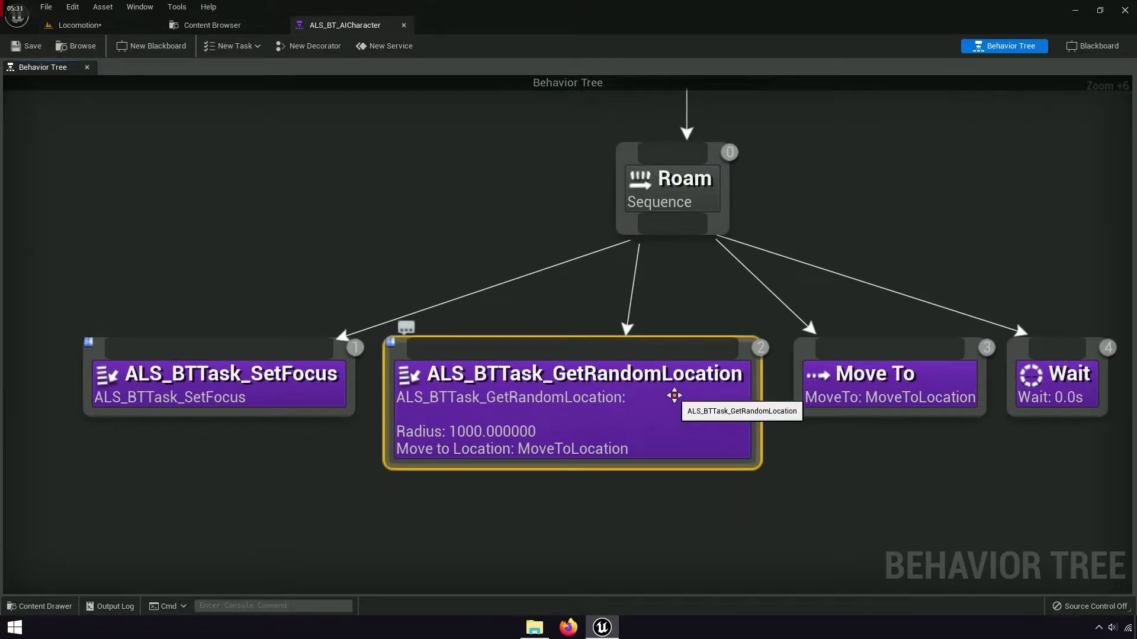
double_click(636, 385)
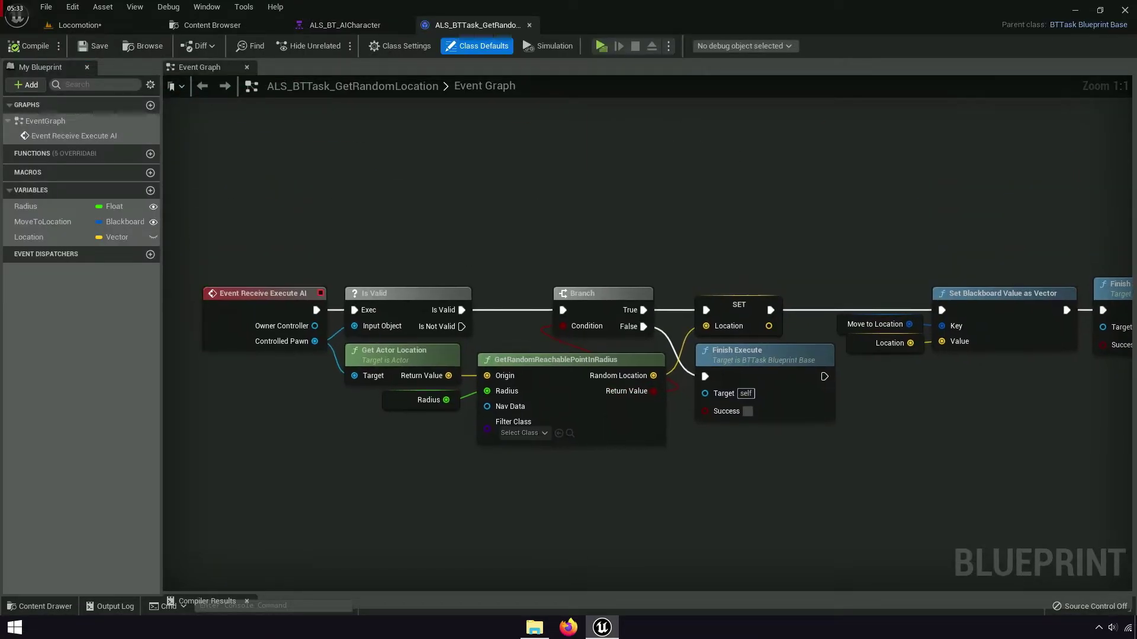
scroll(355, 308, up, 4)
right_drag(341, 314, 436, 346)
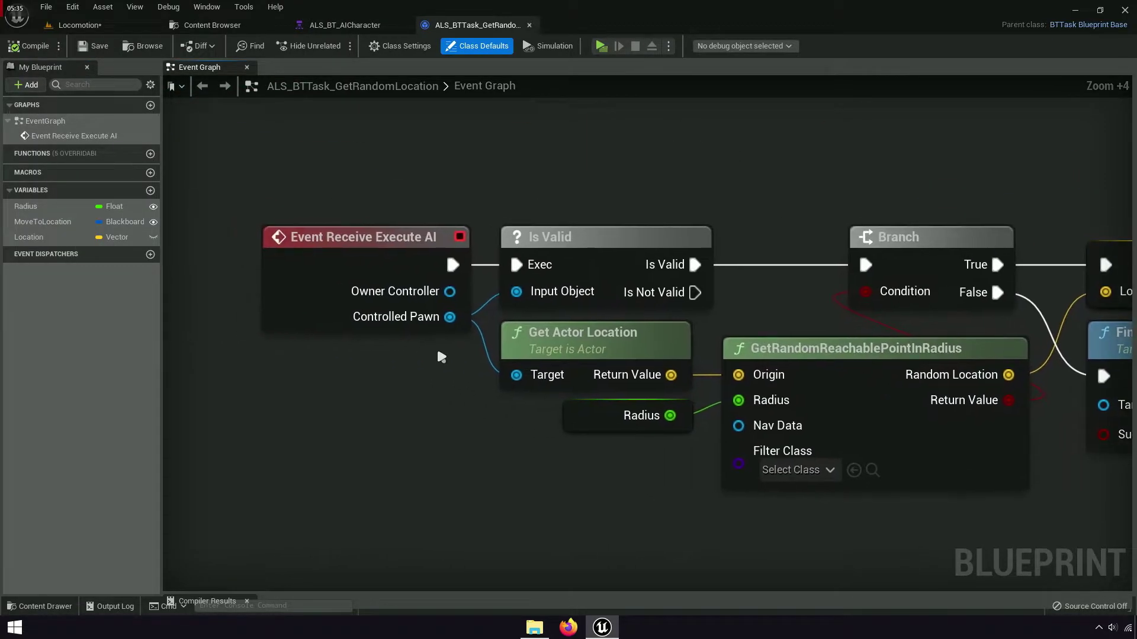
scroll(436, 345, up, 3)
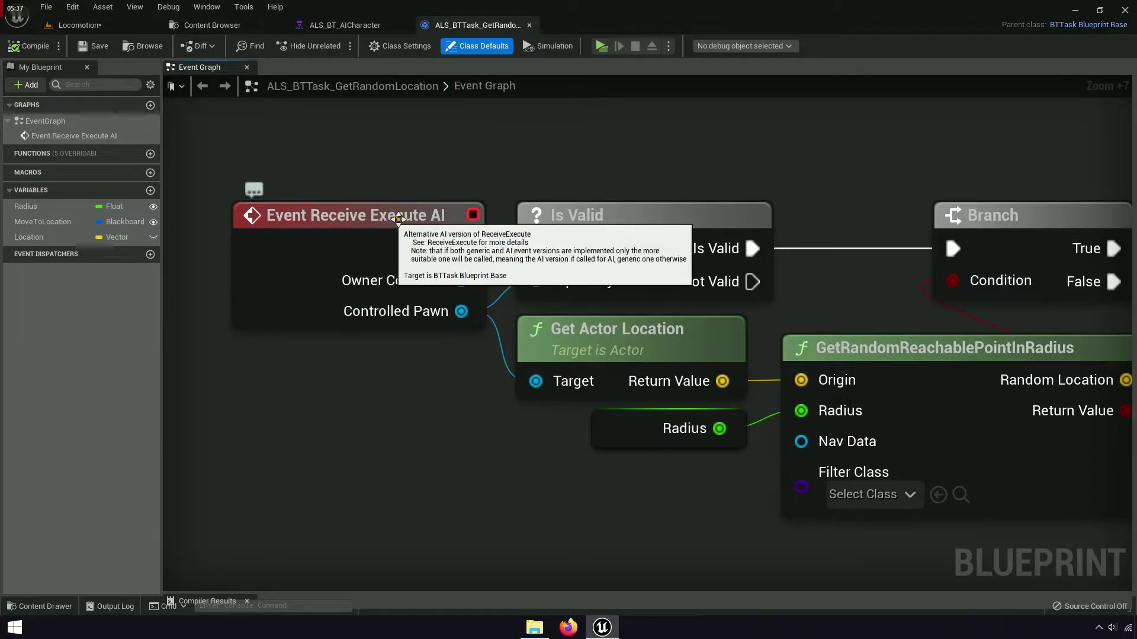
right_drag(436, 368, 368, 394)
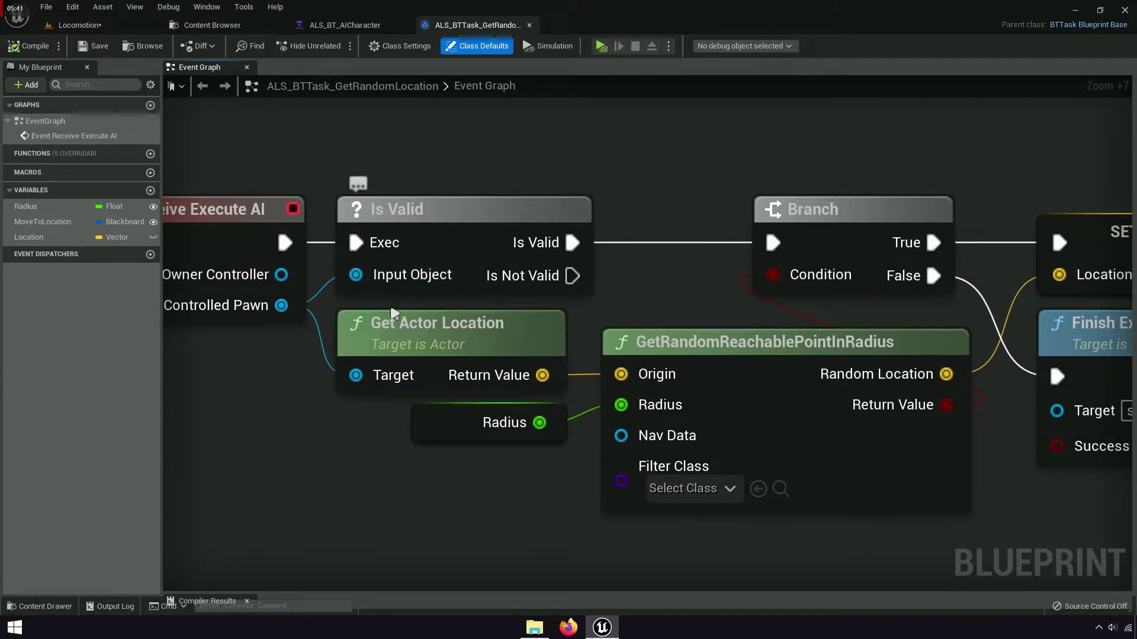
right_drag(393, 314, 329, 307)
Step: Inspect Get Actor Location, GetRandomReachablePointInRadius and the Radius variable (1000.0)
click(361, 314)
right_drag(480, 517, 307, 466)
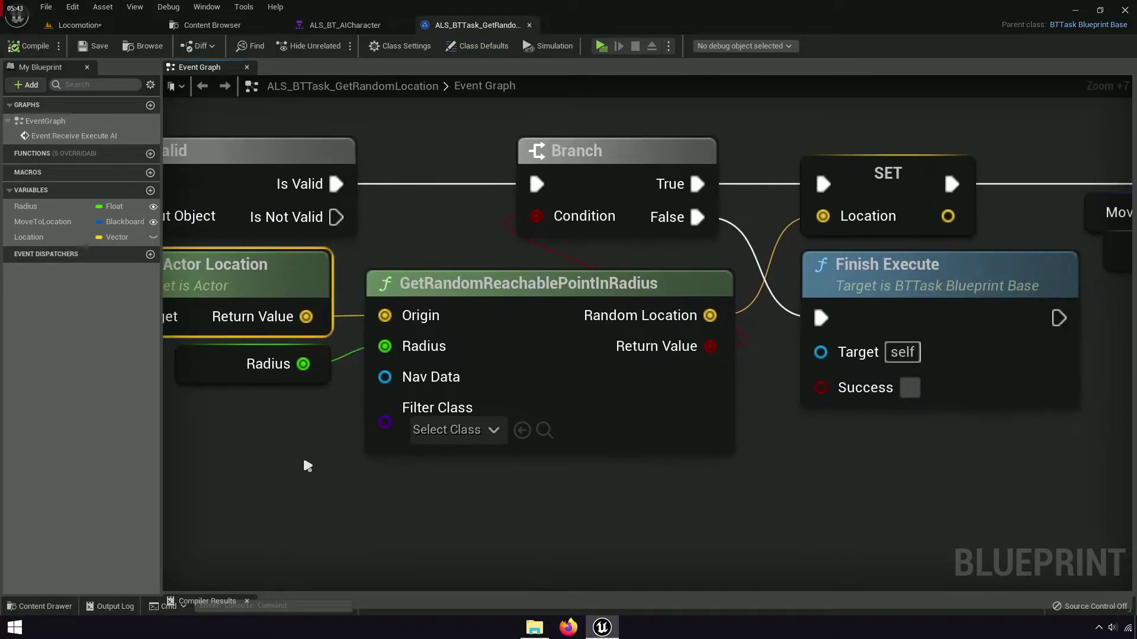
click(441, 289)
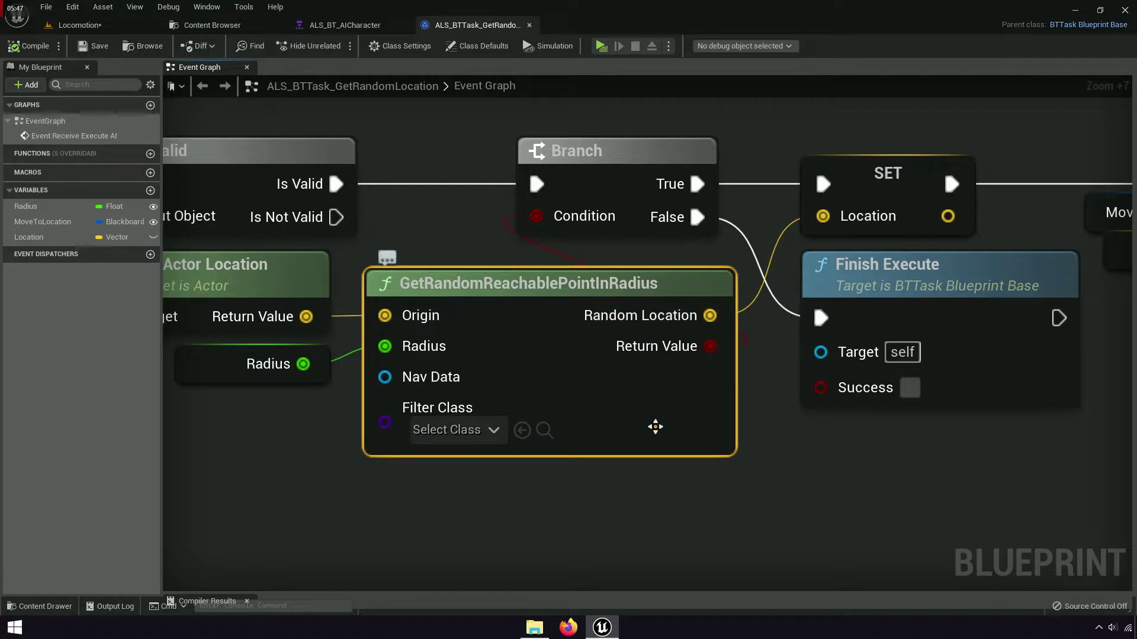
right_drag(618, 503, 699, 492)
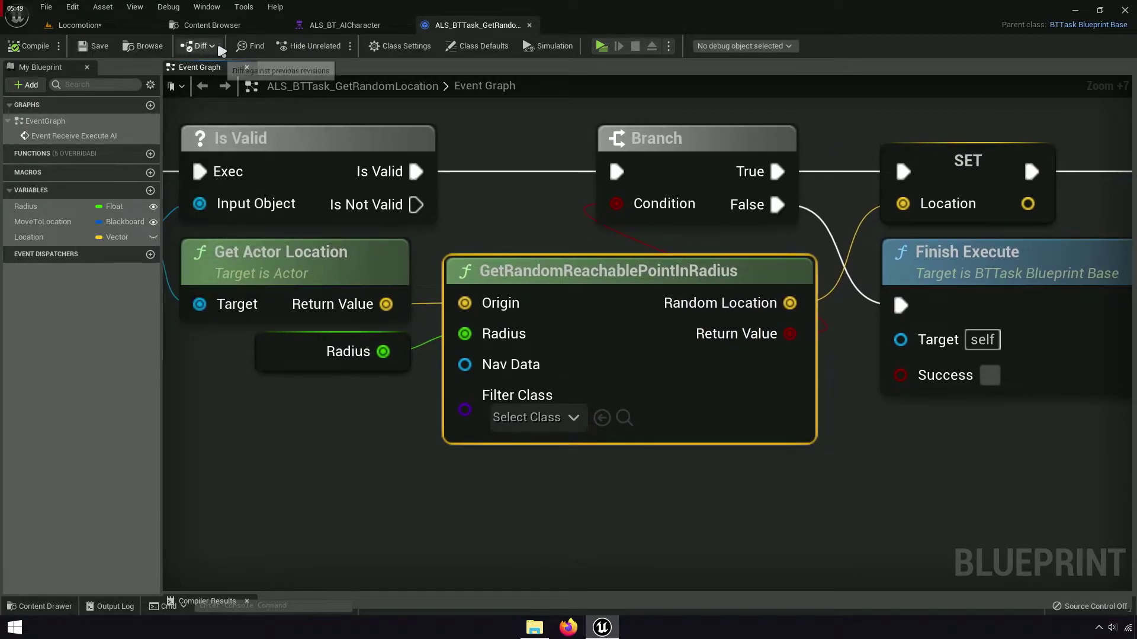
scroll(541, 472, down, 4)
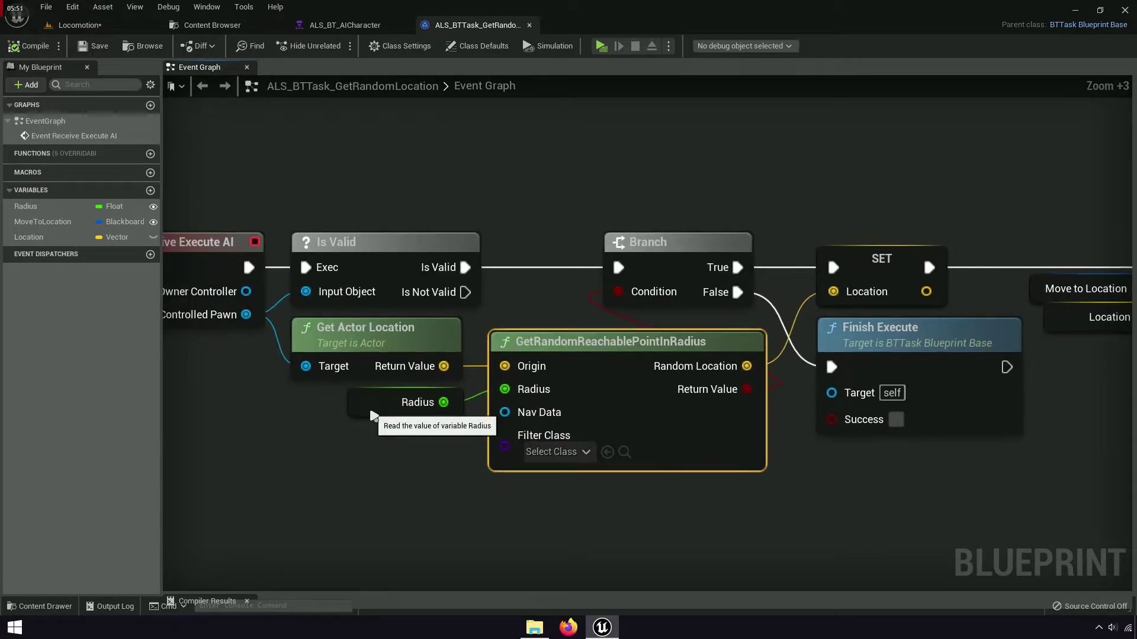
drag(1130, 238, 866, 252)
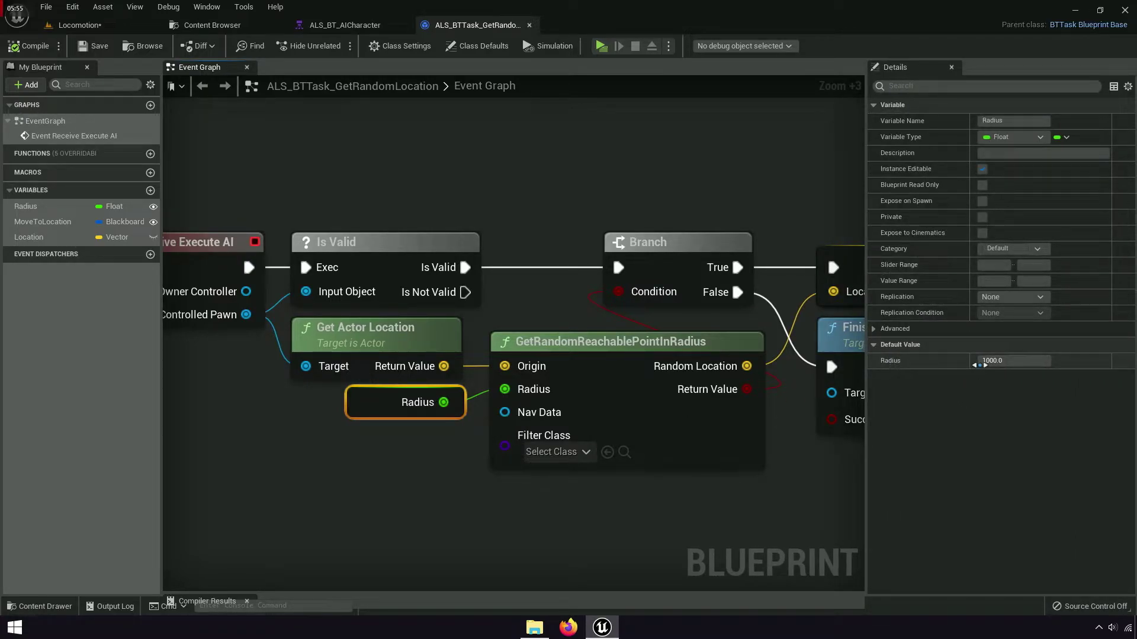
right_drag(804, 479, 584, 424)
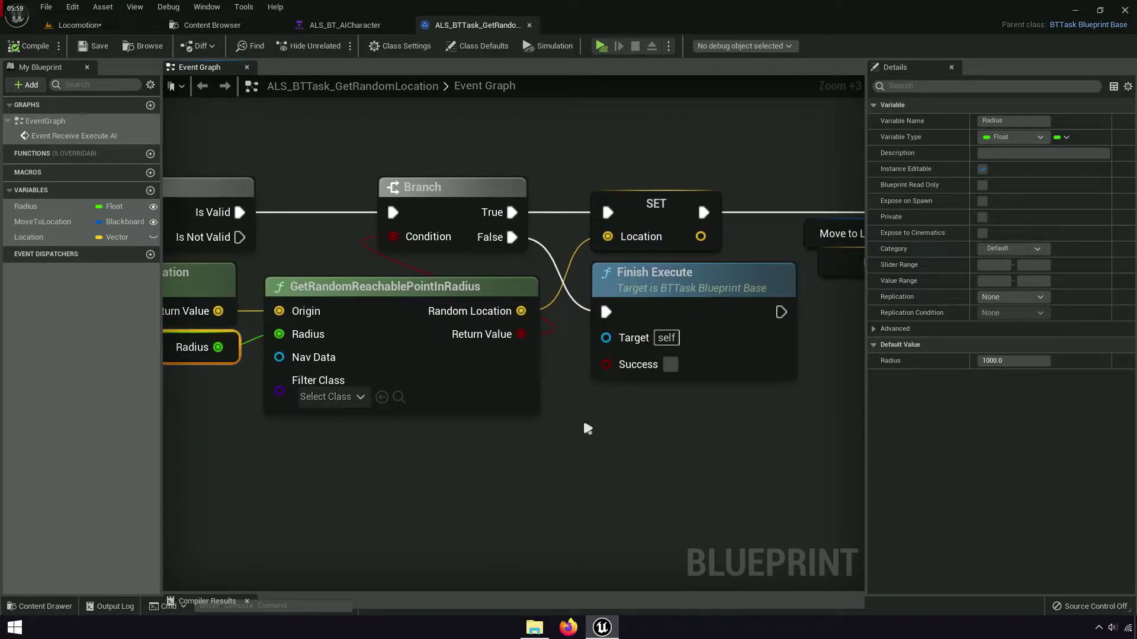
click(352, 26)
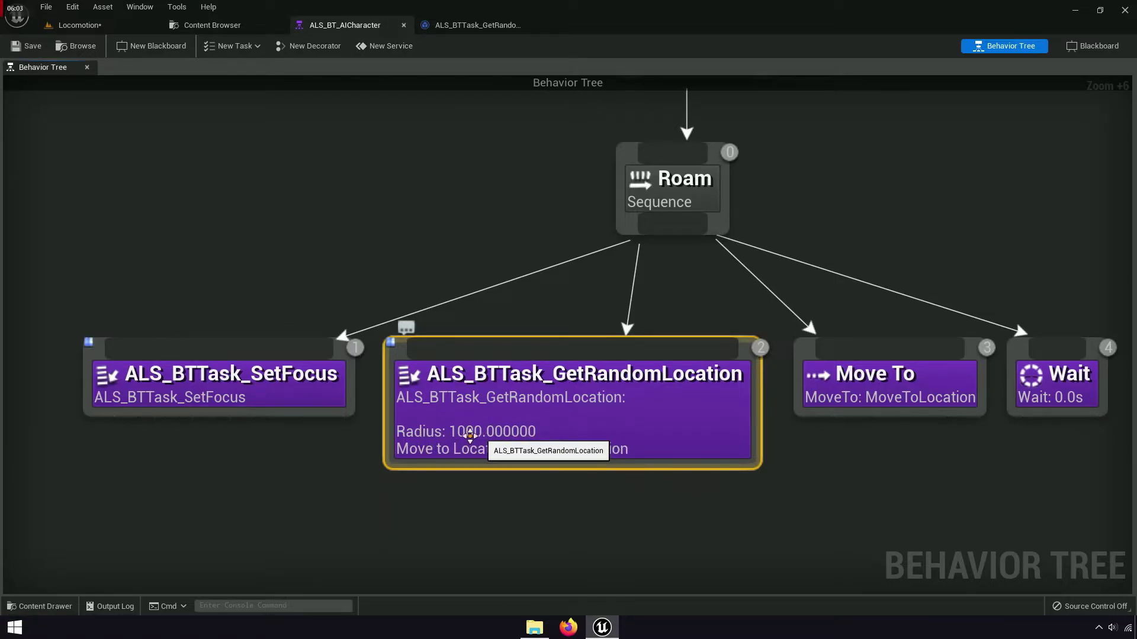
Step: Set the GetRandomLocation Radius to 100, then play the Locomotion level and walk forward
drag(1128, 211, 751, 212)
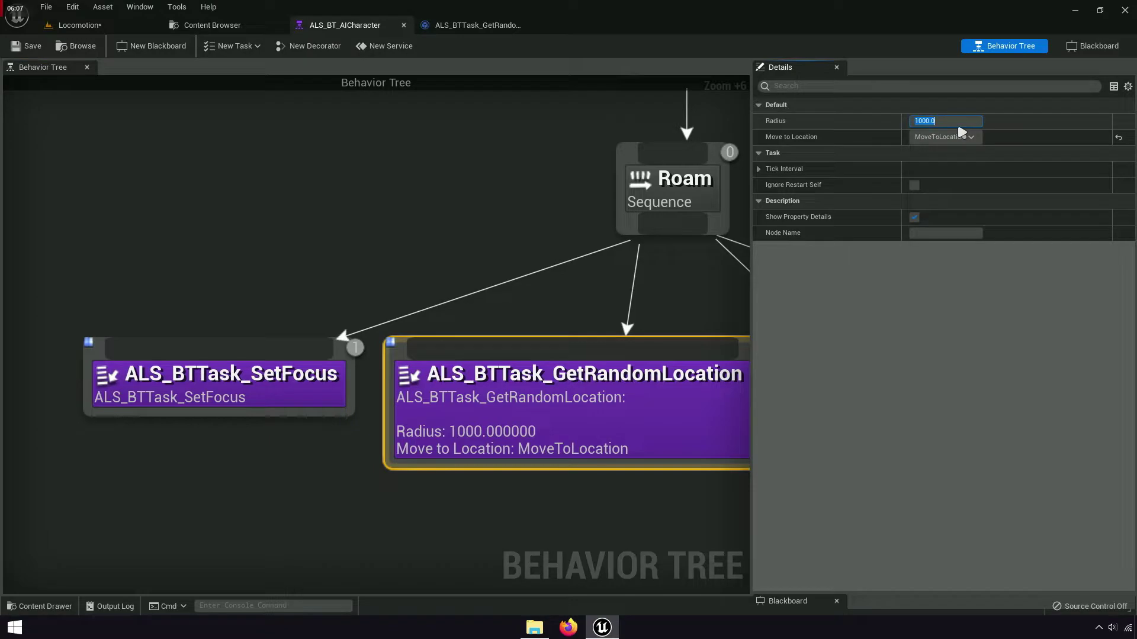
text(100)
key(Return)
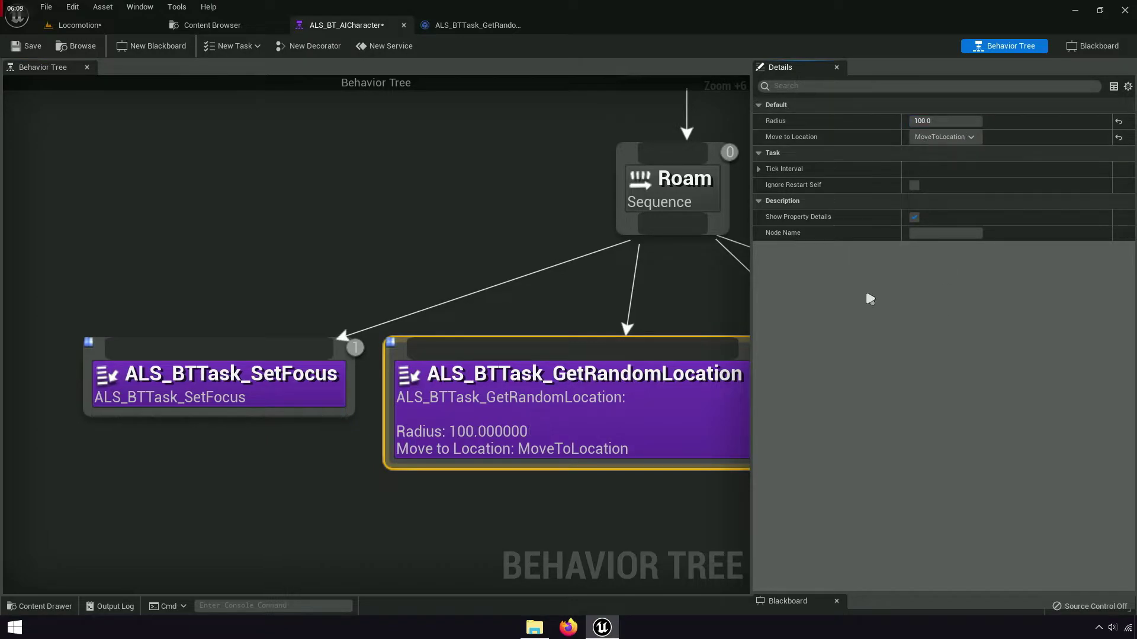
click(87, 27)
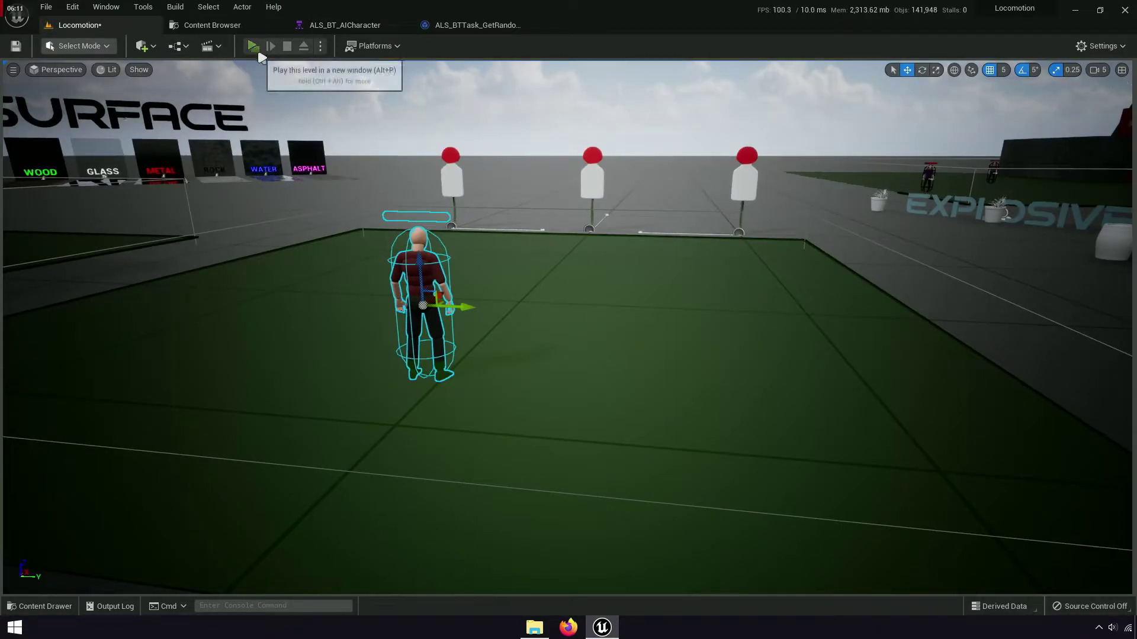
click(259, 53)
key(w)
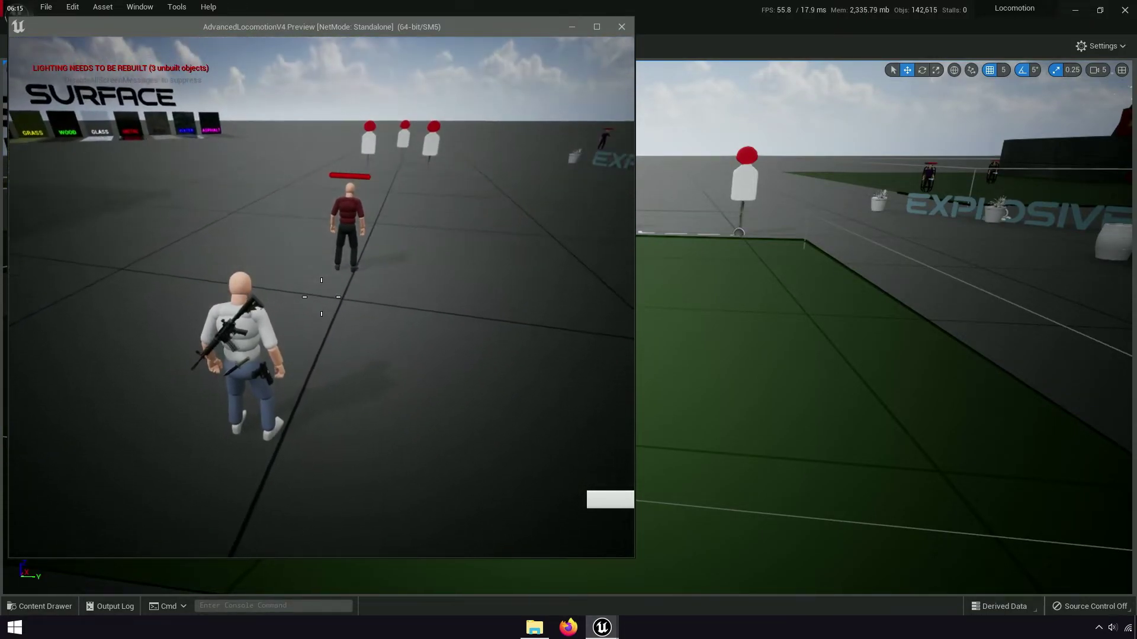
Step: Stop the play test and scale up the green Nav Mesh Bounds Volume to cover more floor
key(Escape)
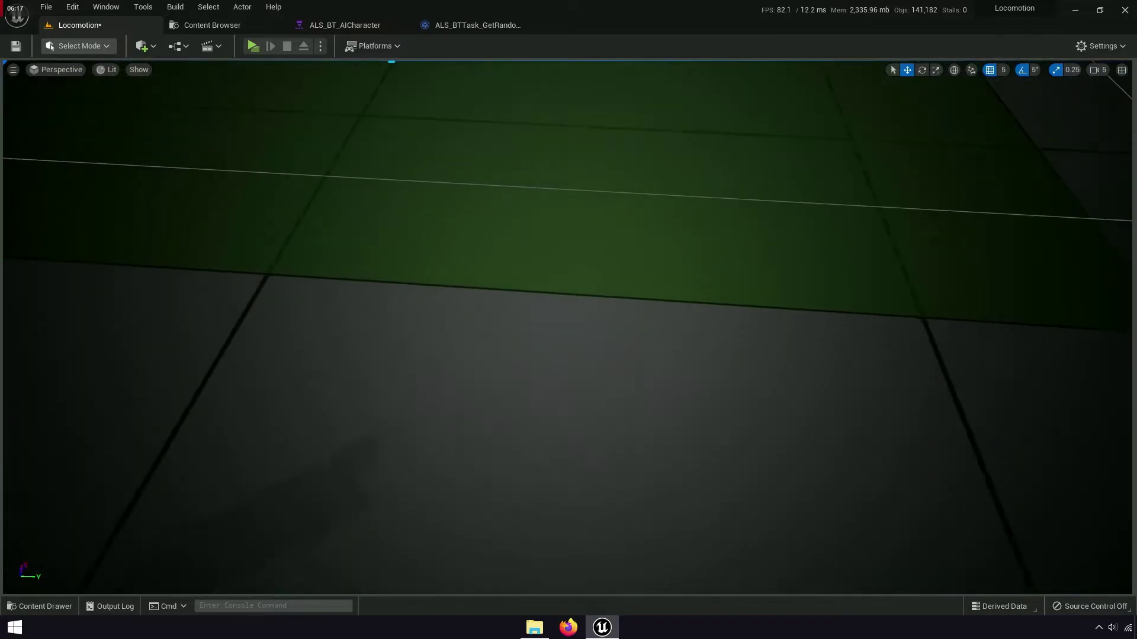
key(f)
click(637, 290)
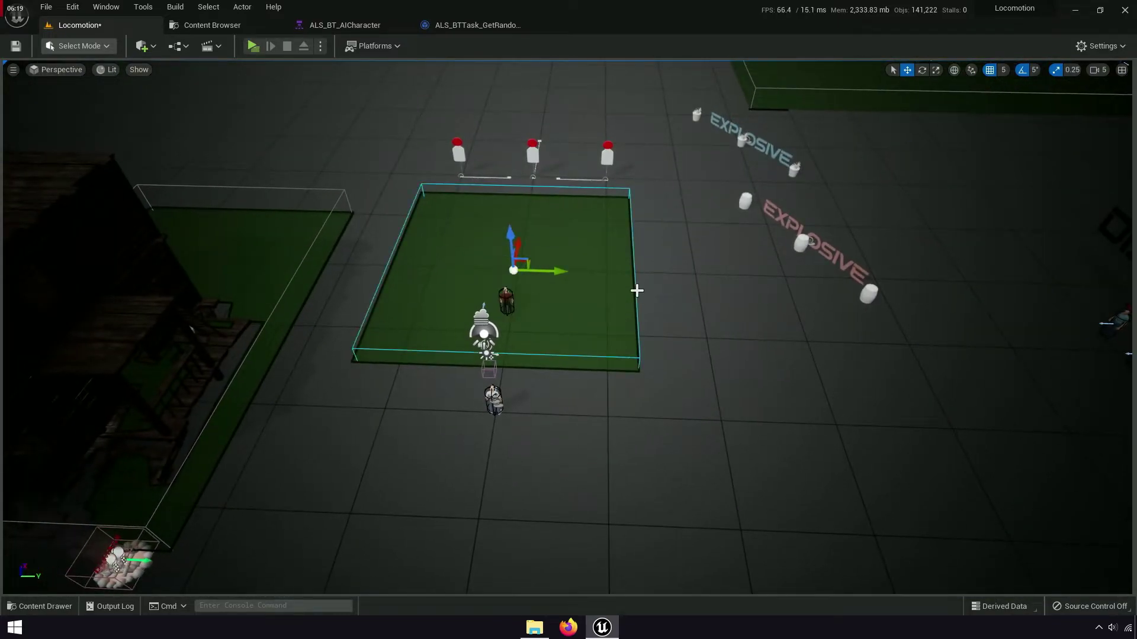
drag(542, 276, 586, 263)
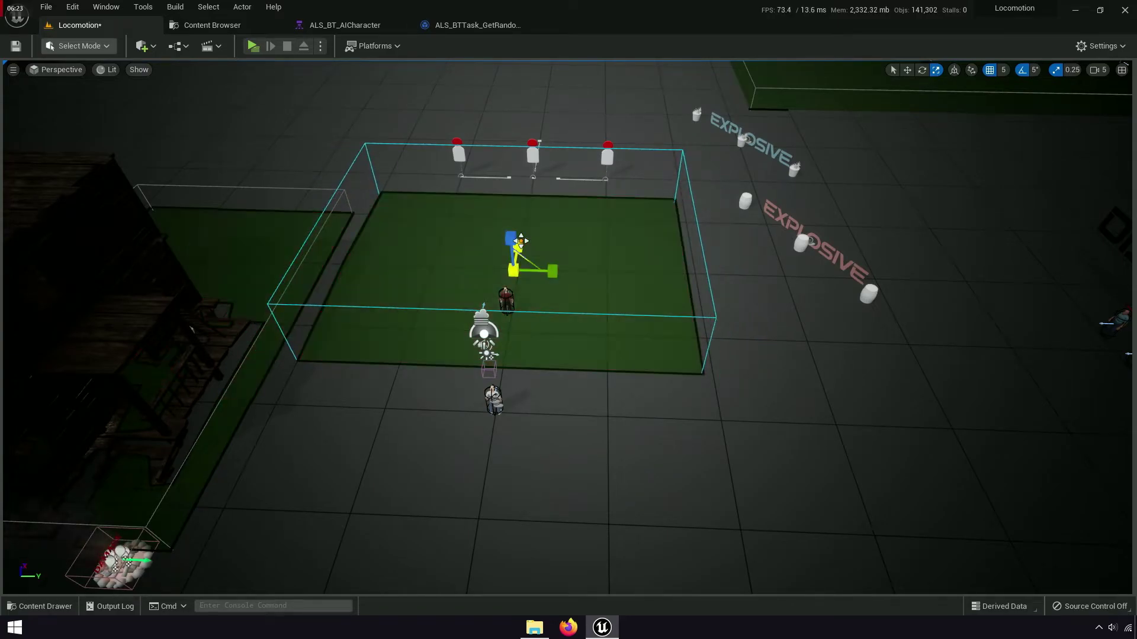
drag(518, 246, 518, 228)
key(w)
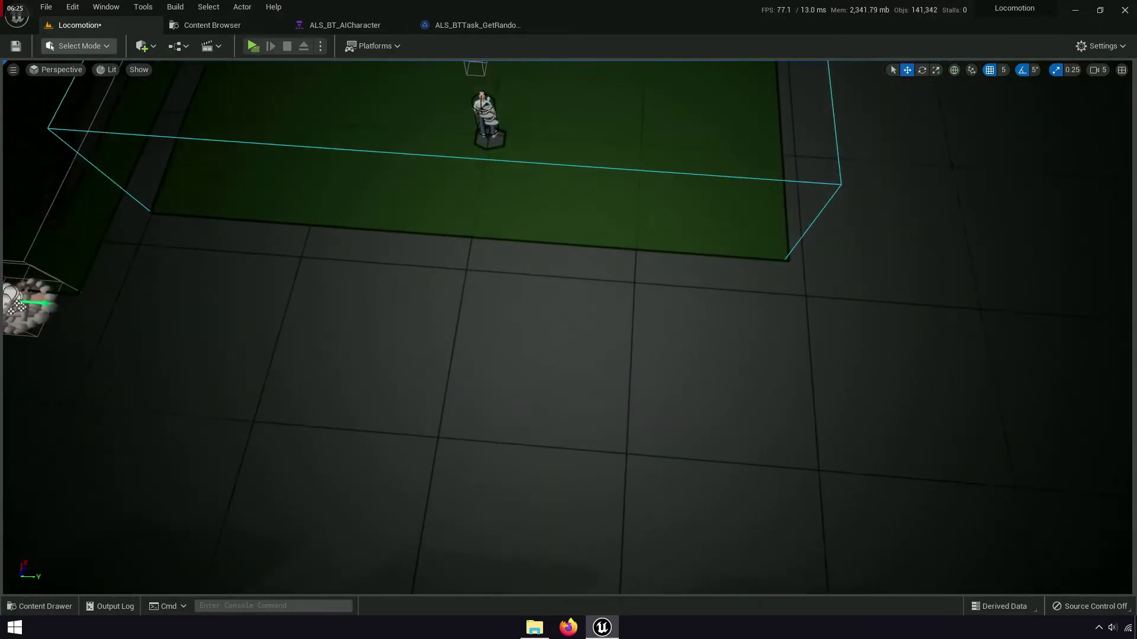
right_drag(518, 228, 459, 58)
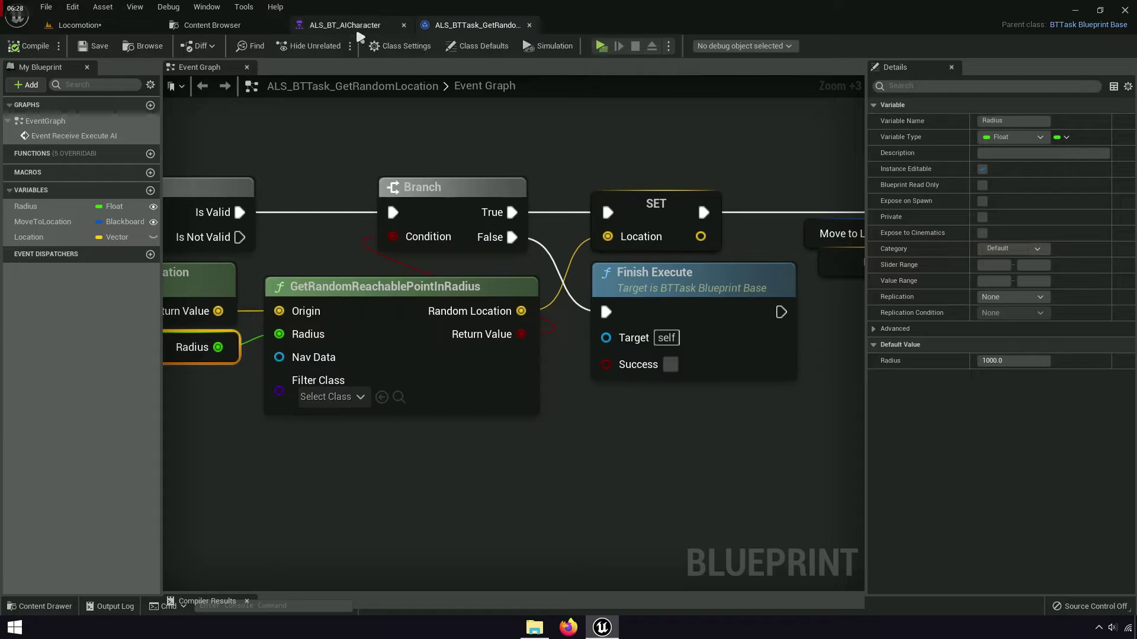
Step: Set Radius to 500 in the behavior tree, then play Locomotion and walk toward the roaming AI
click(344, 25)
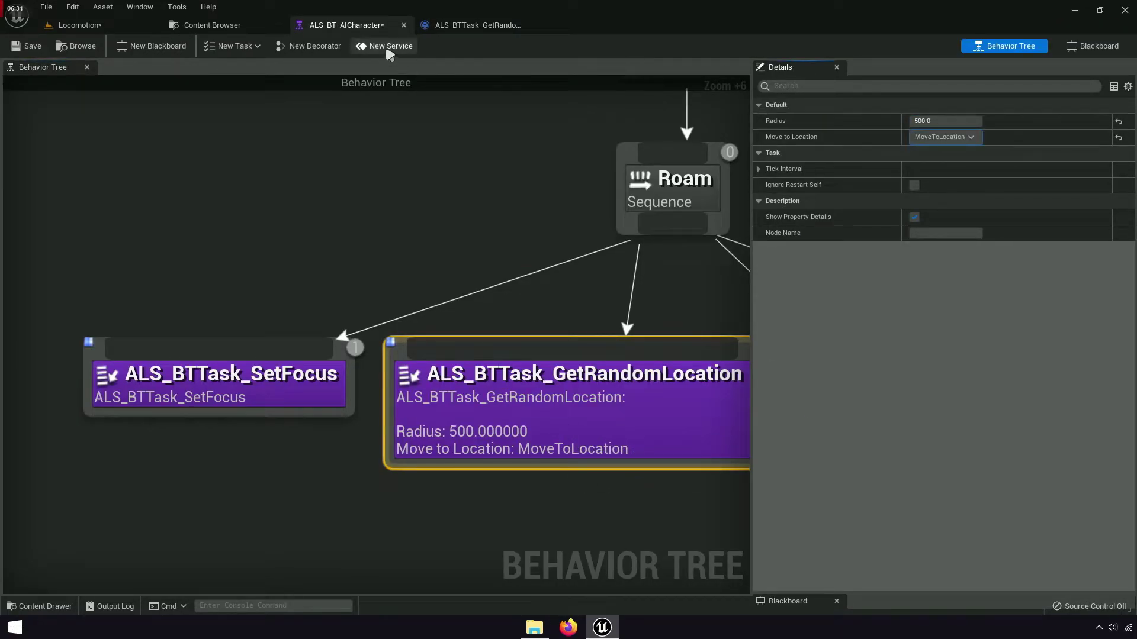
click(158, 27)
click(253, 45)
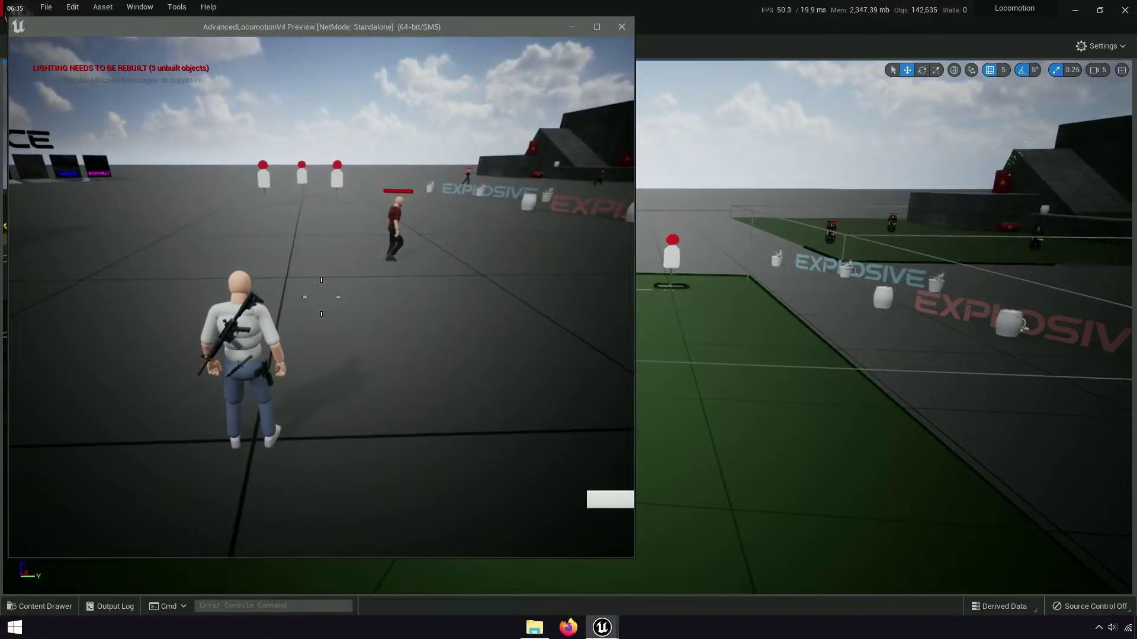
key(w)
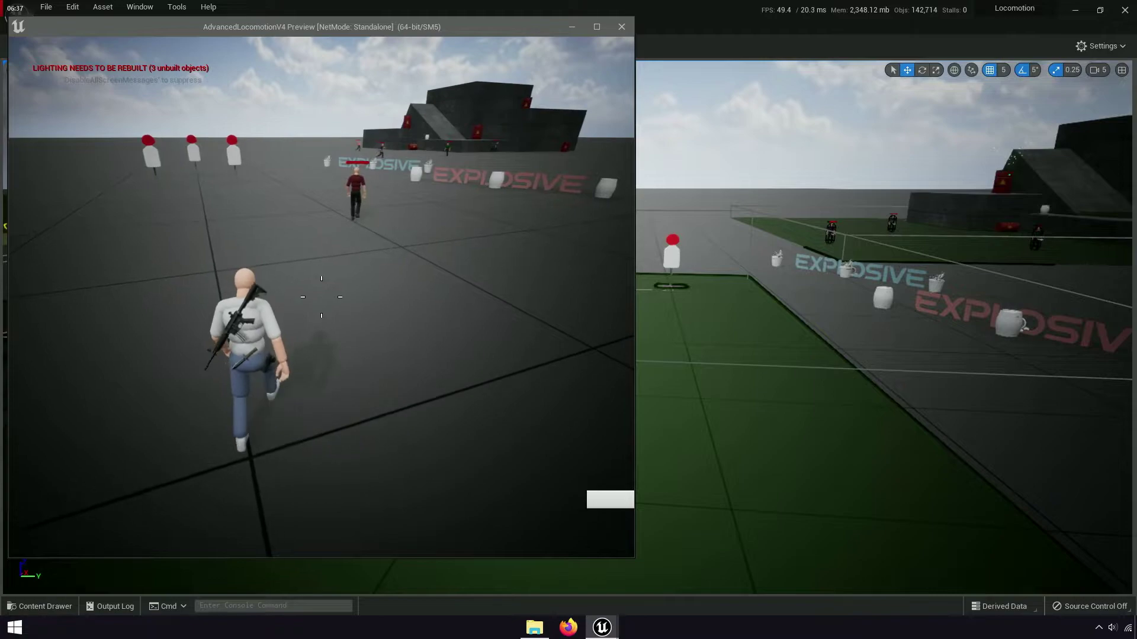
key(w)
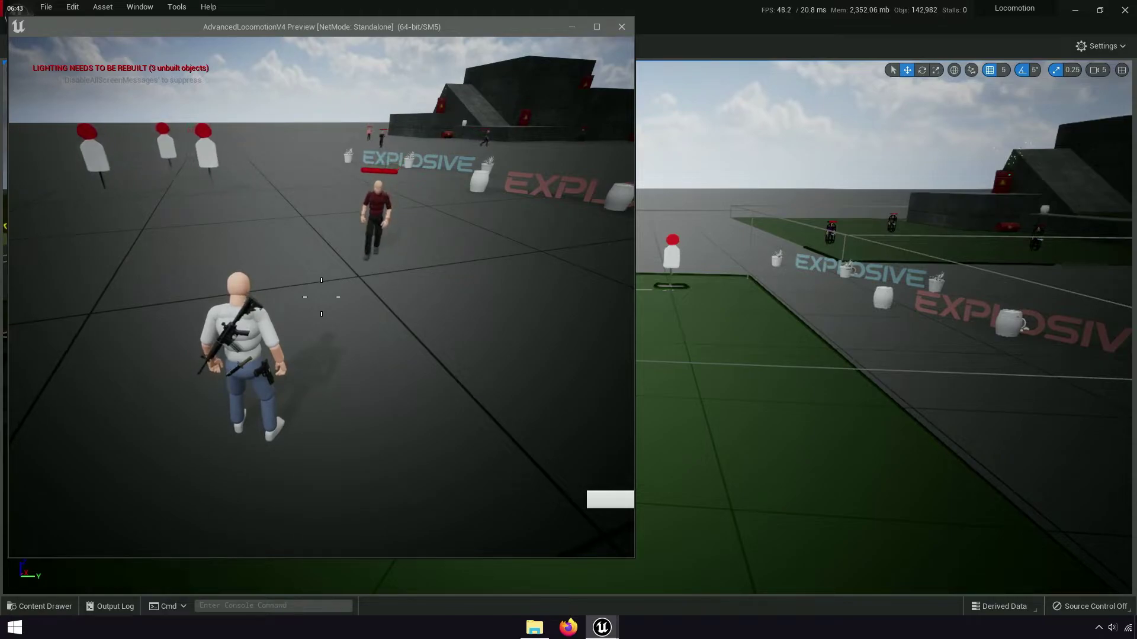
key(Escape)
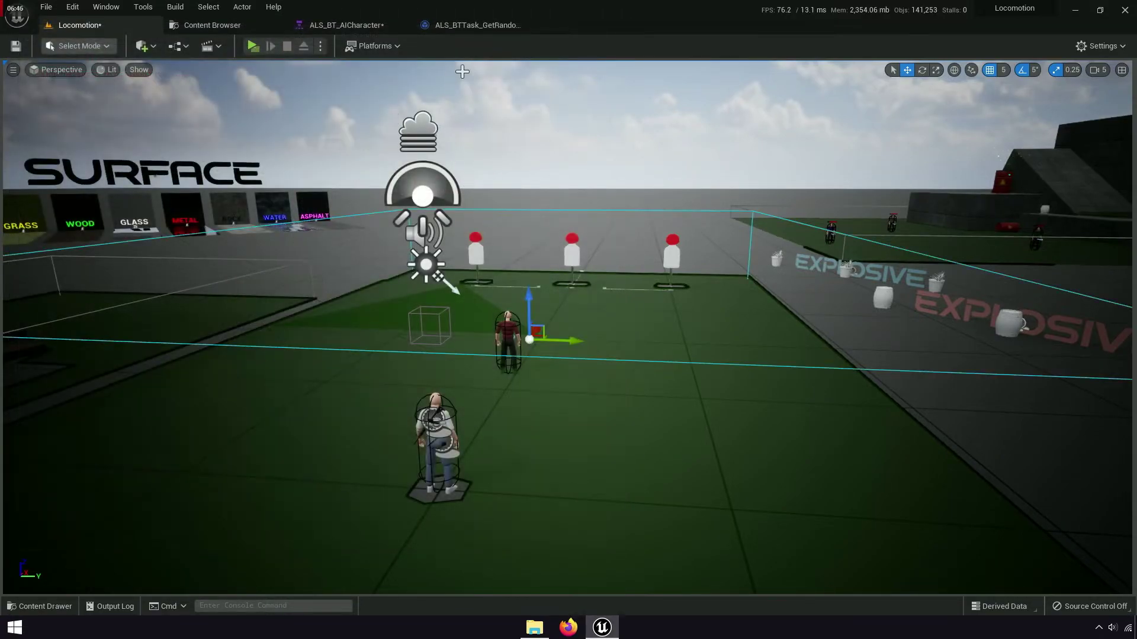
Step: With Radius back at 100.0, play-test the Locomotion level, then reopen the GetRandomLocation event graph
click(475, 25)
right_drag(749, 358, 950, 349)
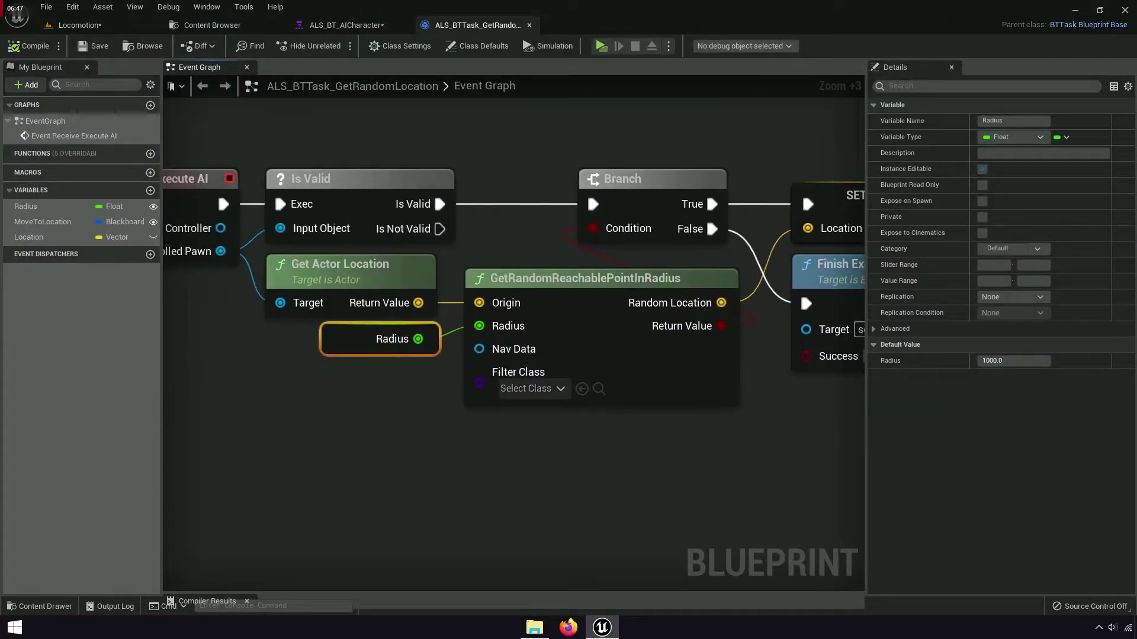
click(337, 28)
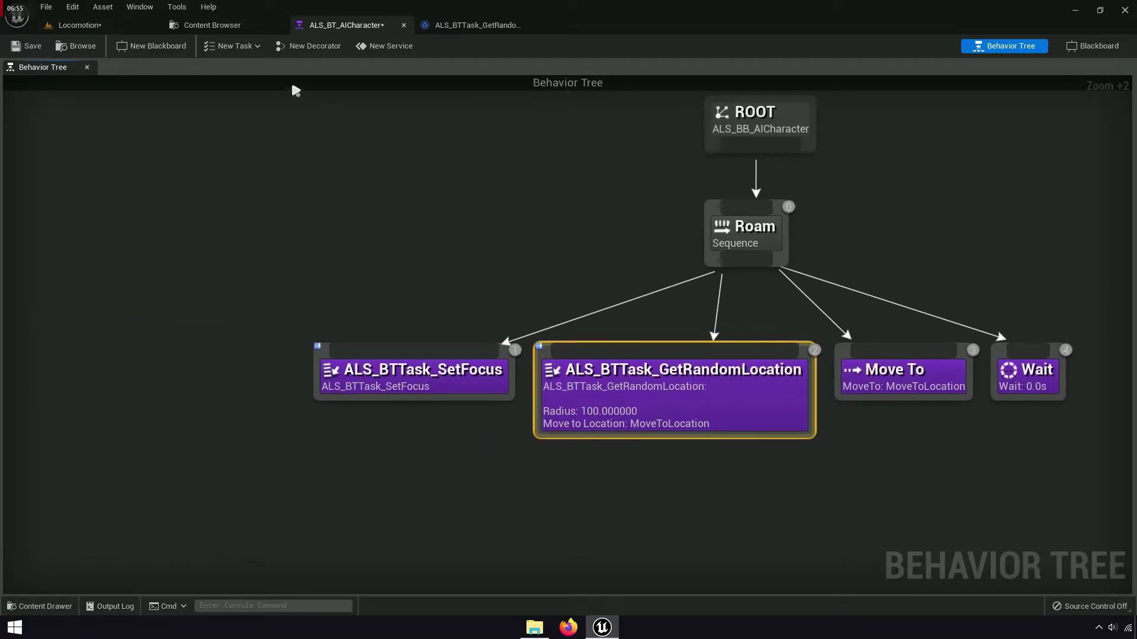
click(112, 26)
click(253, 46)
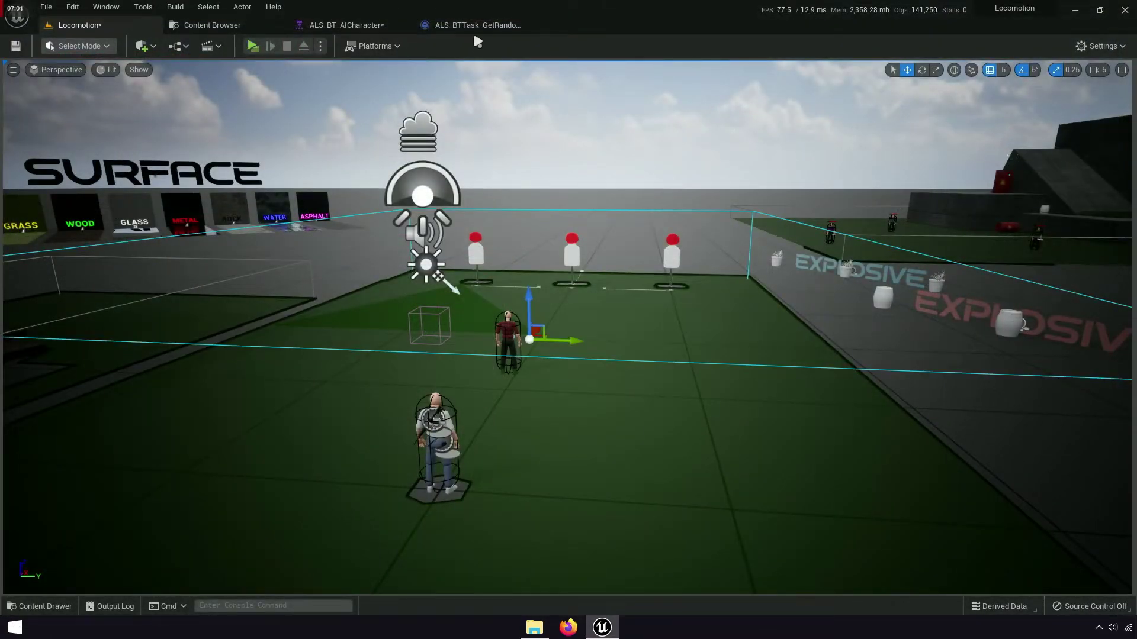
click(473, 28)
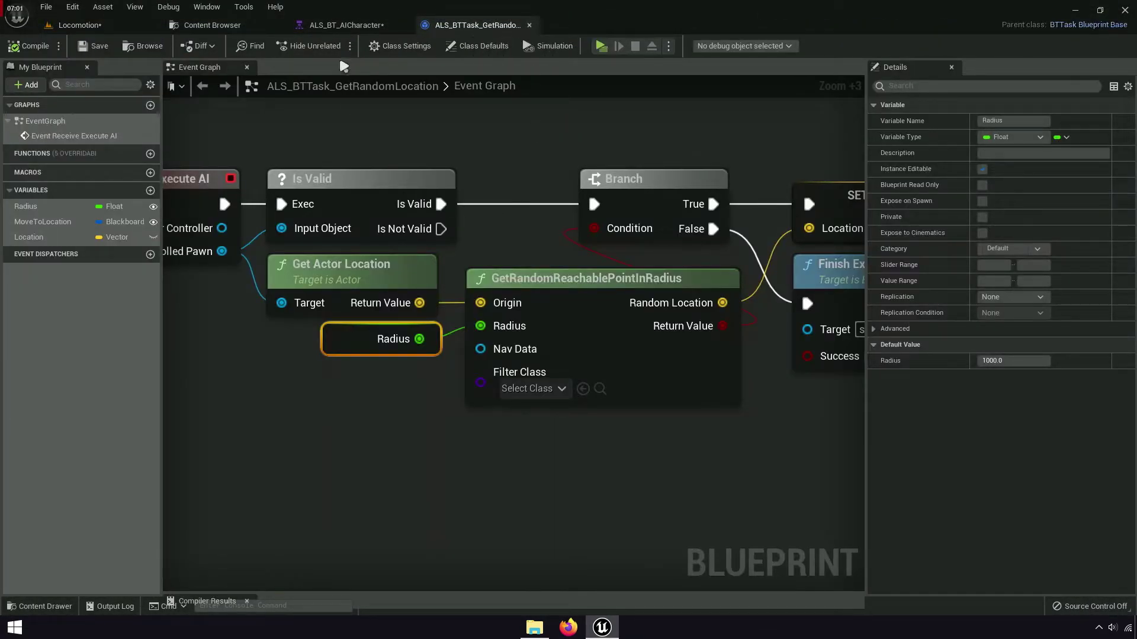
click(349, 26)
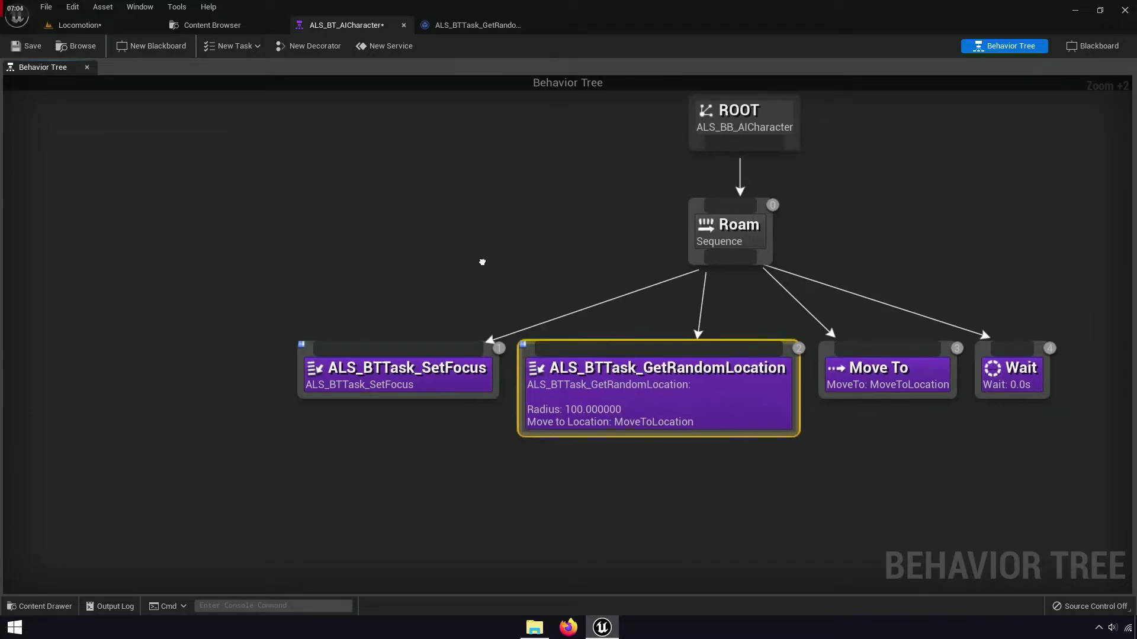
click(467, 27)
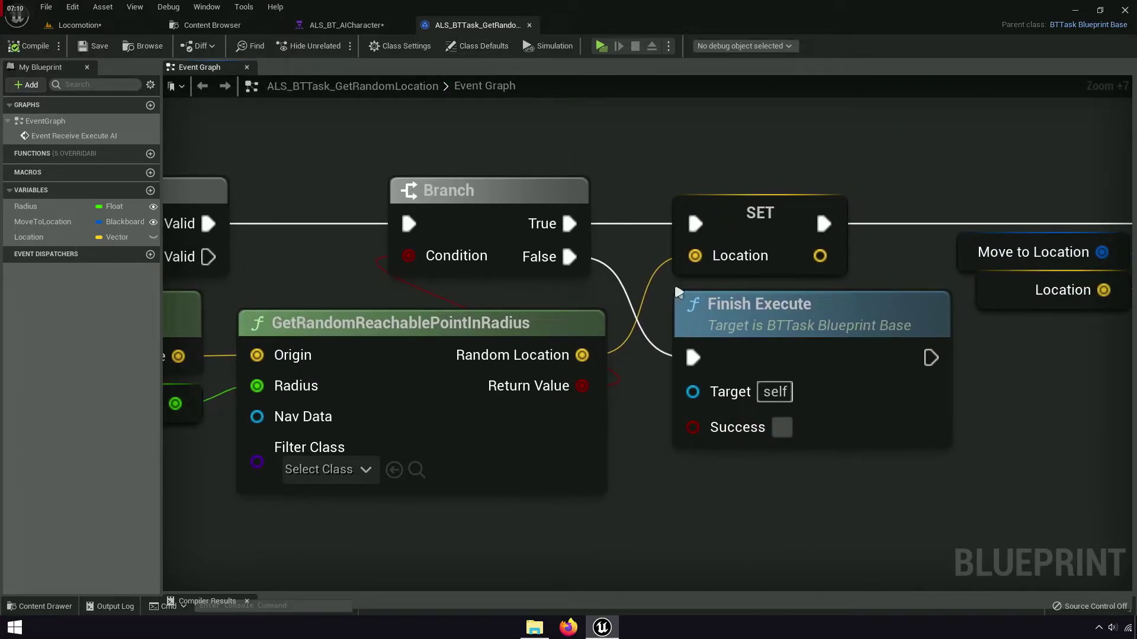
click(563, 188)
right_drag(763, 492, 565, 500)
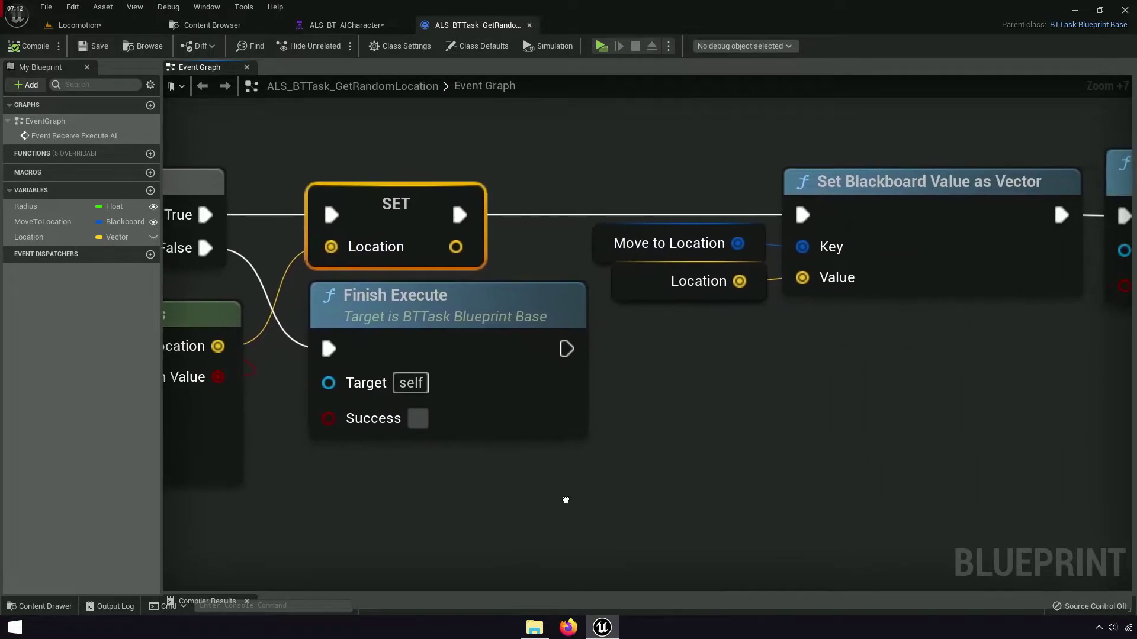
click(424, 349)
right_drag(647, 265, 345, 294)
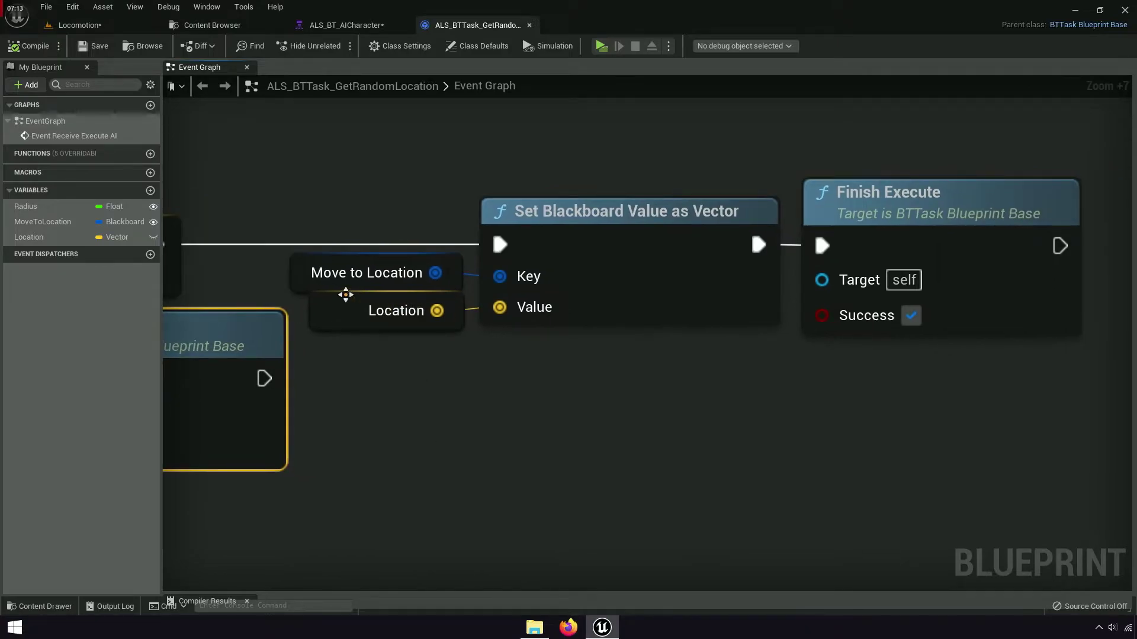
click(349, 288)
click(400, 332)
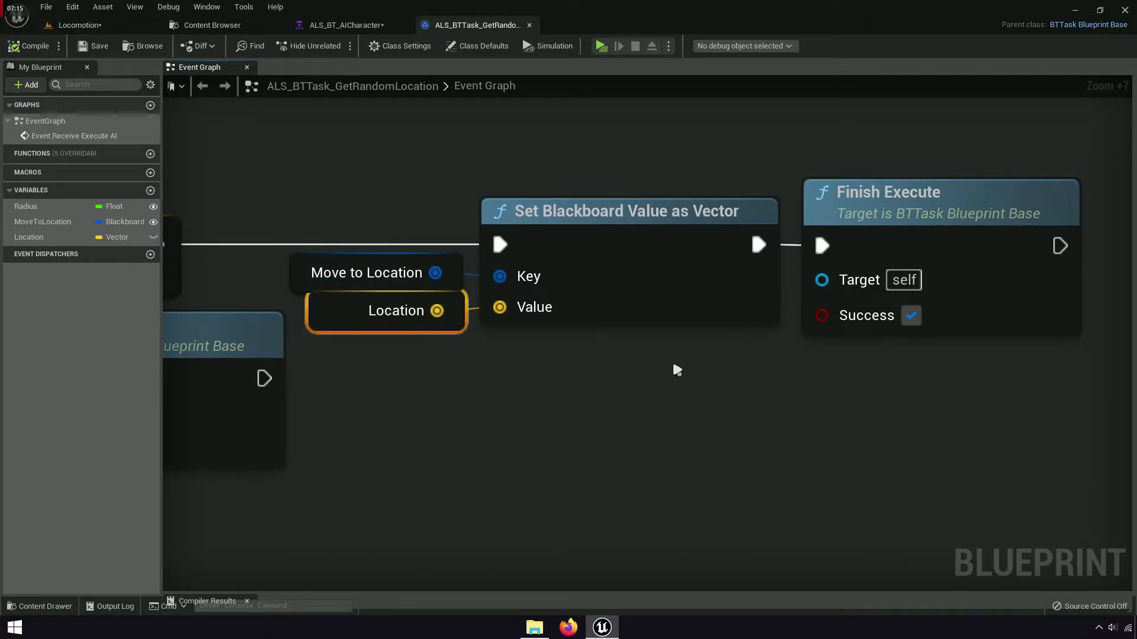
mouse_move(675, 368)
right_down()
mouse_move(602, 332)
mouse_move(832, 437)
right_up()
scroll(699, 438, down, 5)
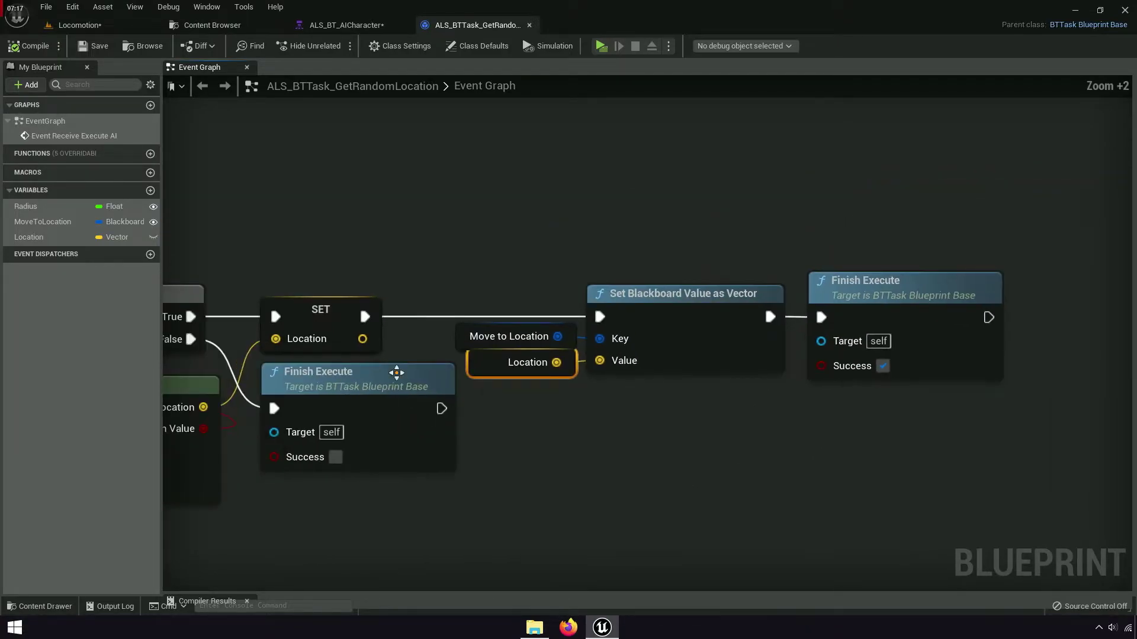
Step: Close the task blueprint and set the GetRandomLocation Radius to 300
click(529, 26)
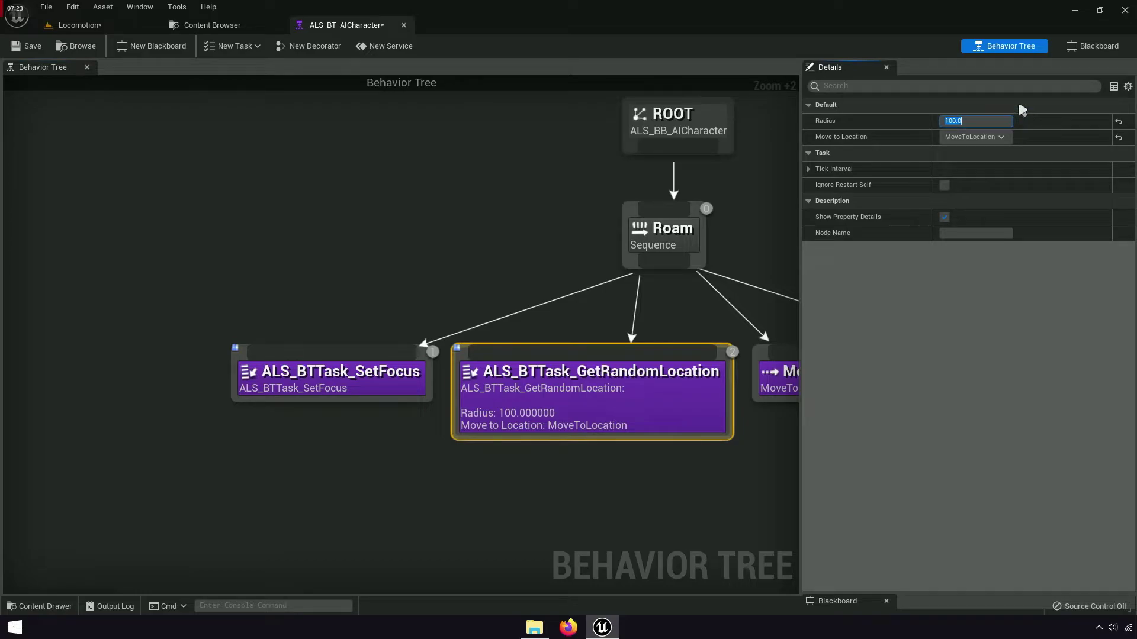
text(300)
key(Return)
Step: Check the SetFocus task blueprint, then save the ALS_BT_AICharacter tree
right_drag(304, 425, 192, 419)
click(207, 377)
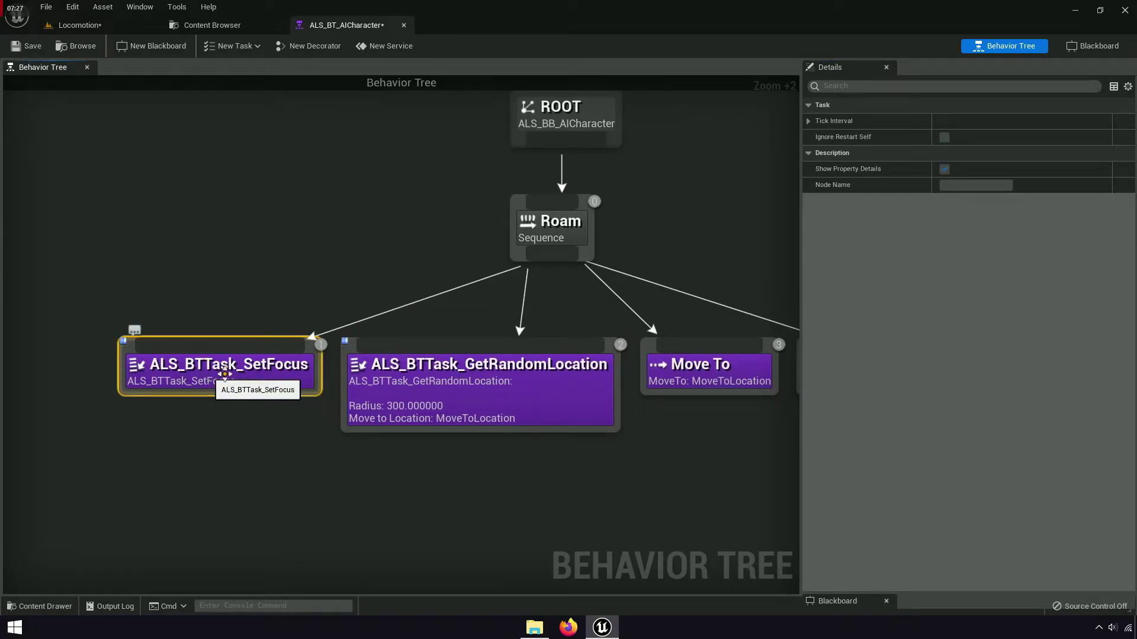
double_click(225, 373)
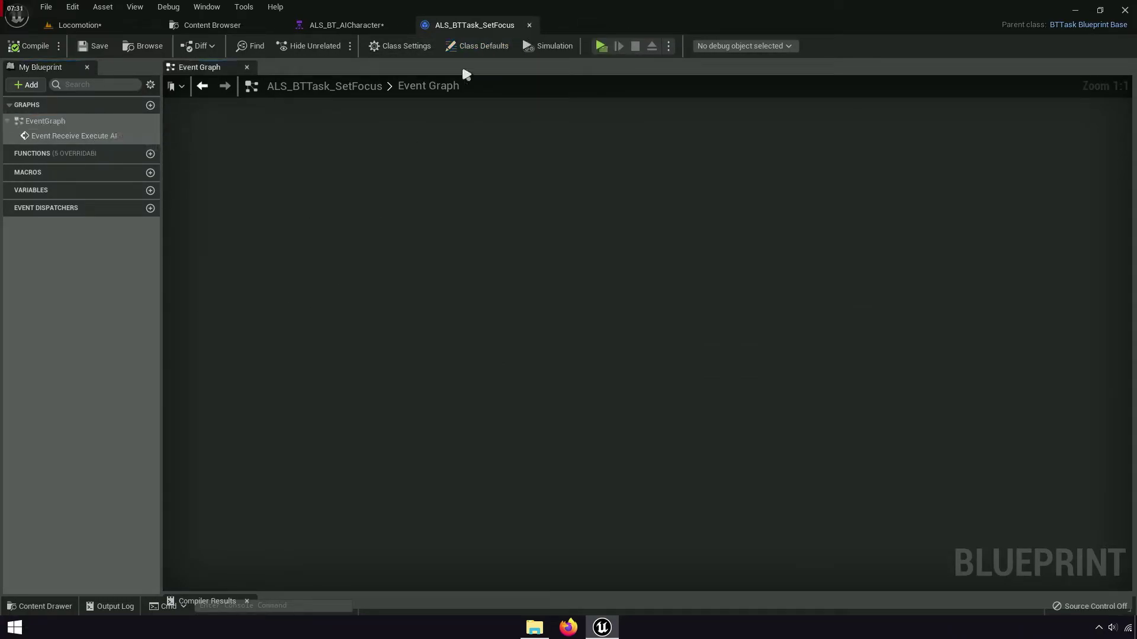
click(530, 25)
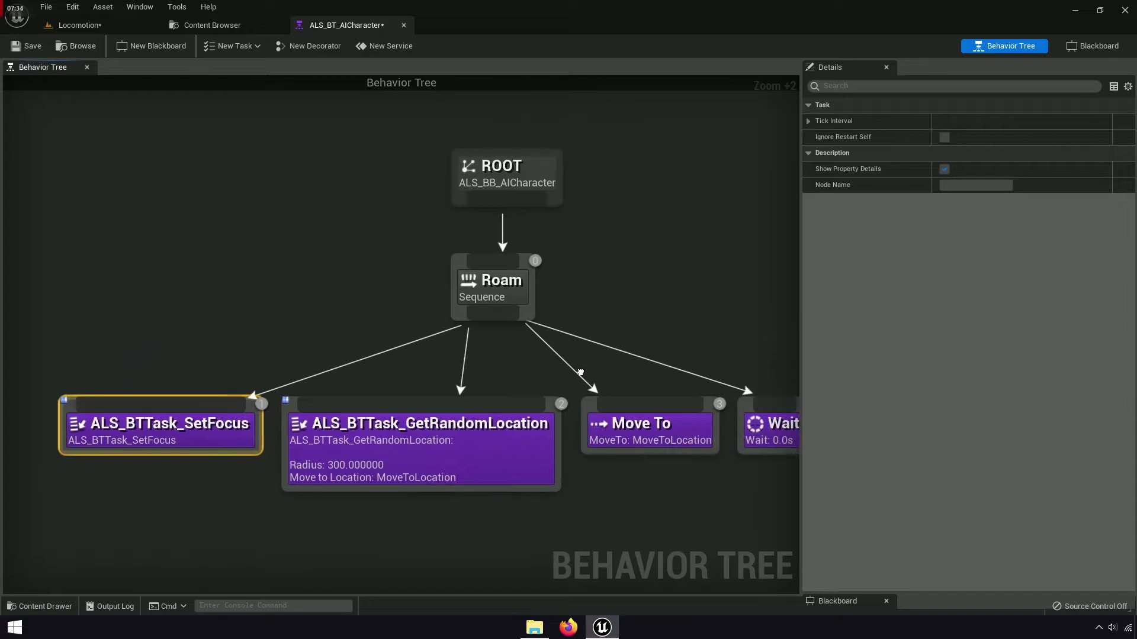
right_drag(598, 418, 533, 361)
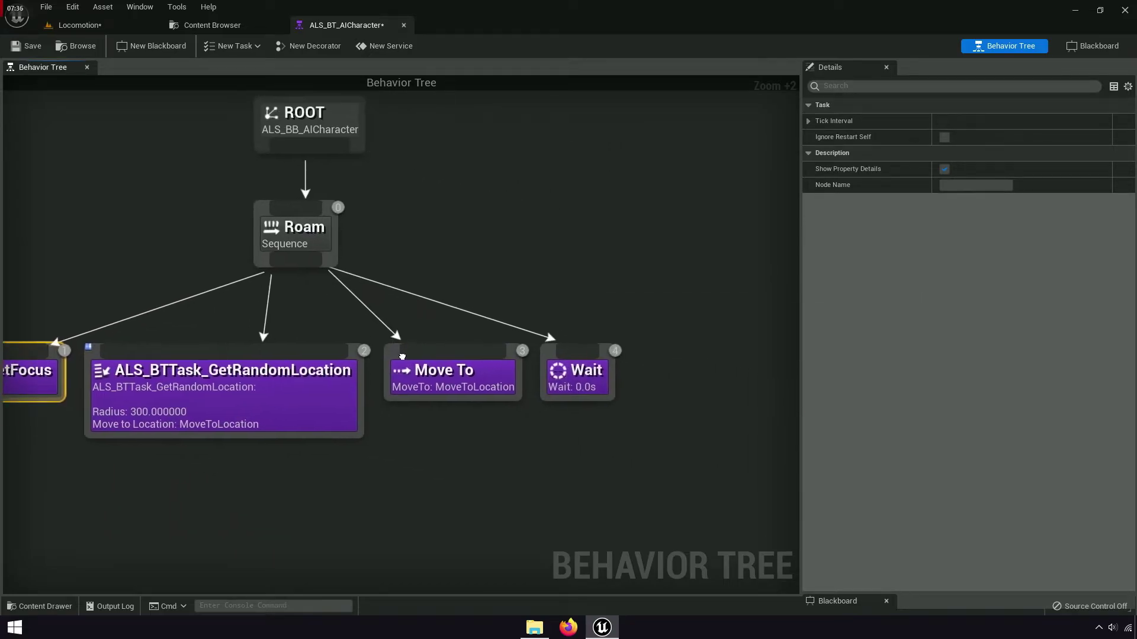
click(46, 49)
click(80, 24)
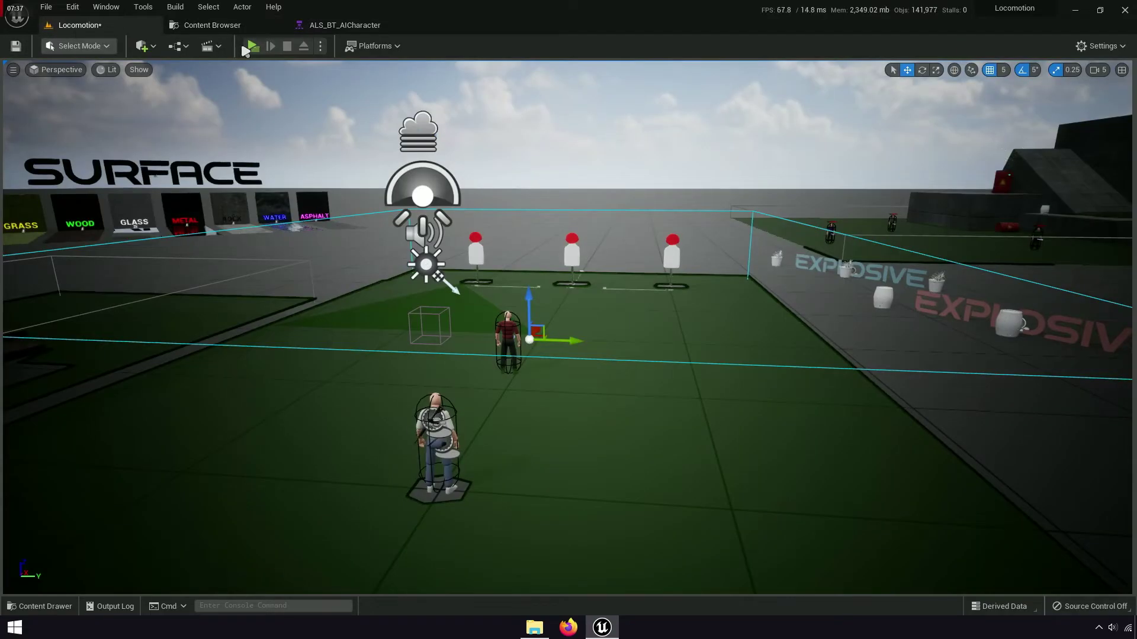
Step: Play the level to watch the AI character roam, then open the Edit menu
click(253, 48)
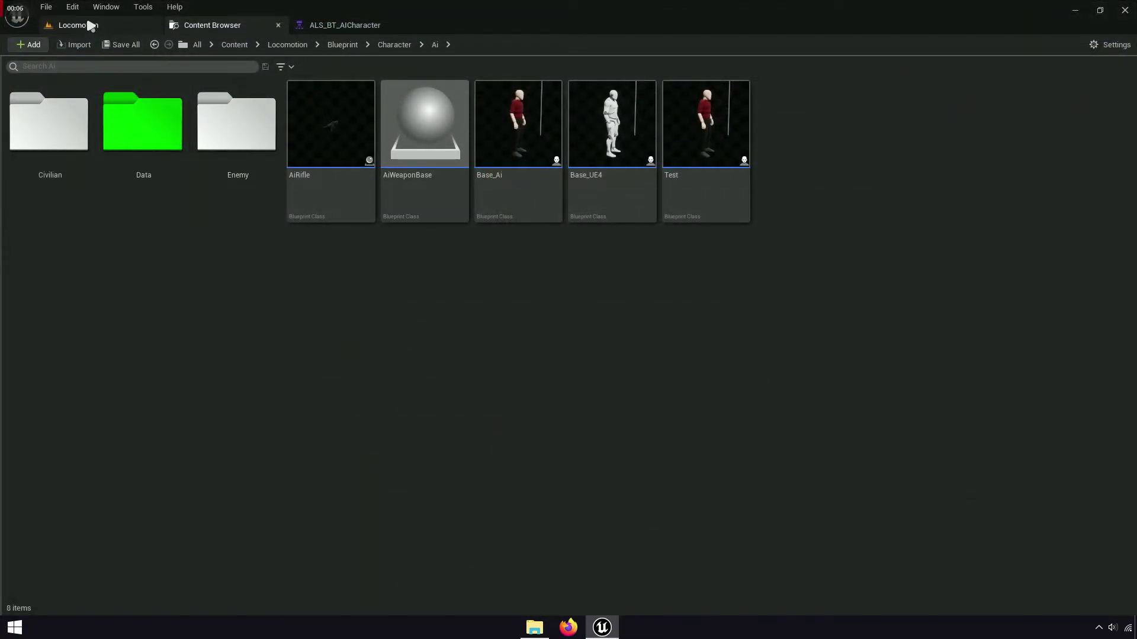
click(74, 8)
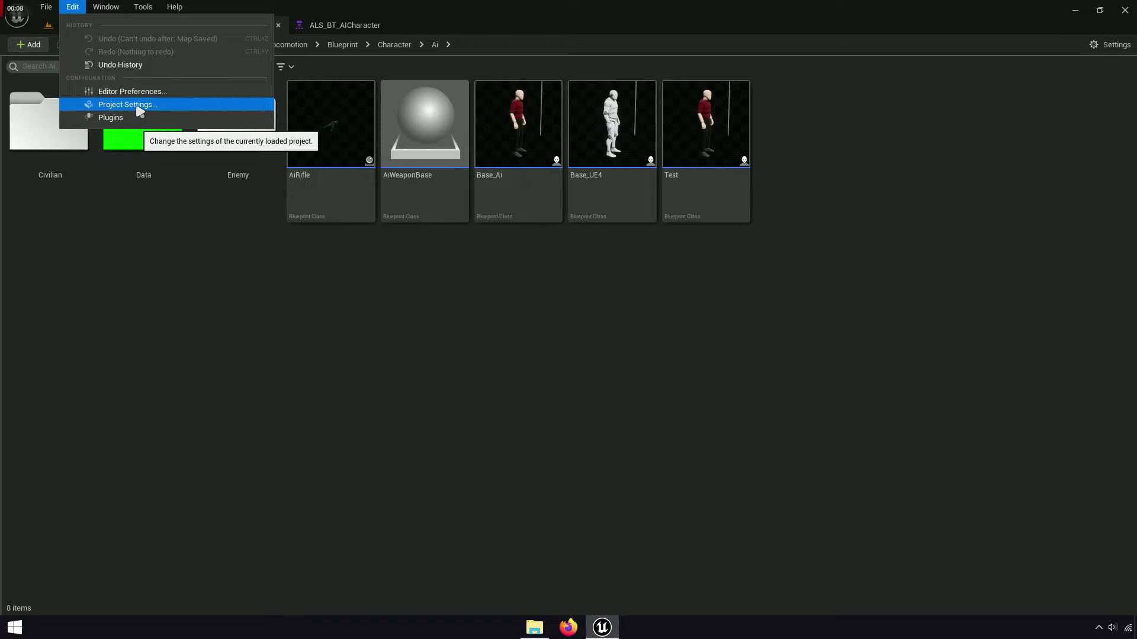
Step: In Project Settings, map Gameplay Debugger activation to Num 0 and Category Slot 0 to Apostrophe
click(140, 106)
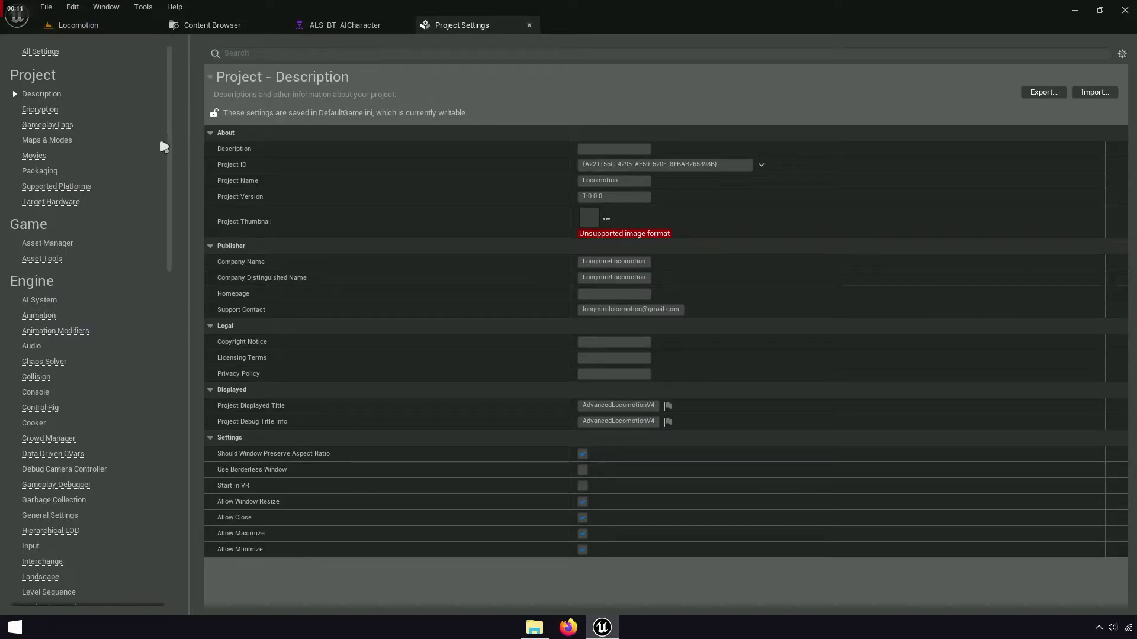
scroll(168, 172, down, 3)
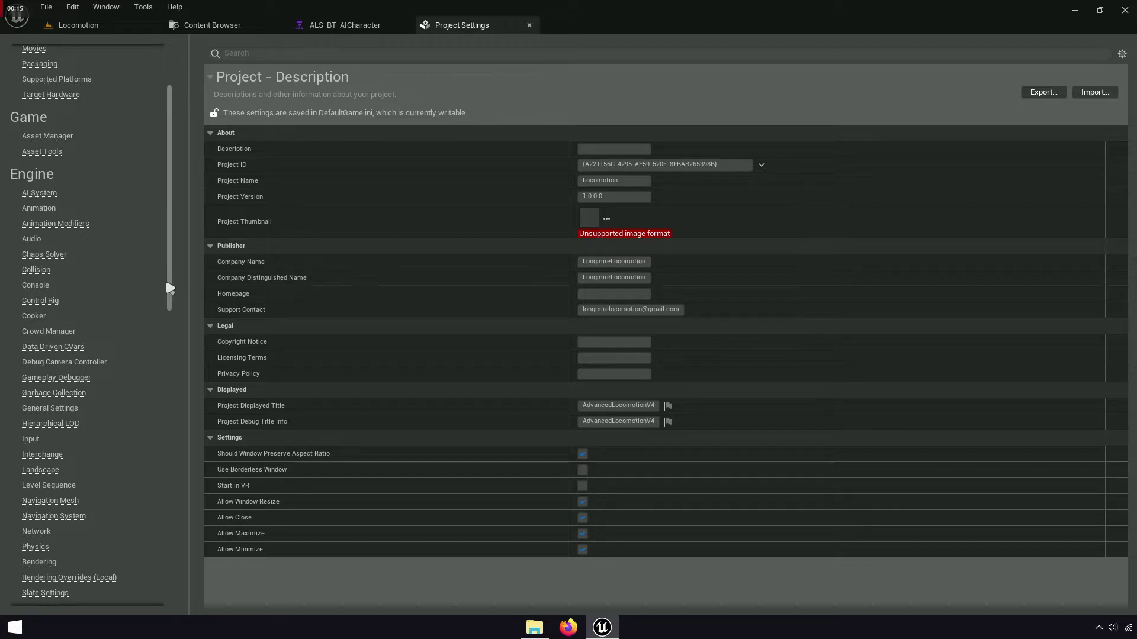
drag(170, 289, 170, 313)
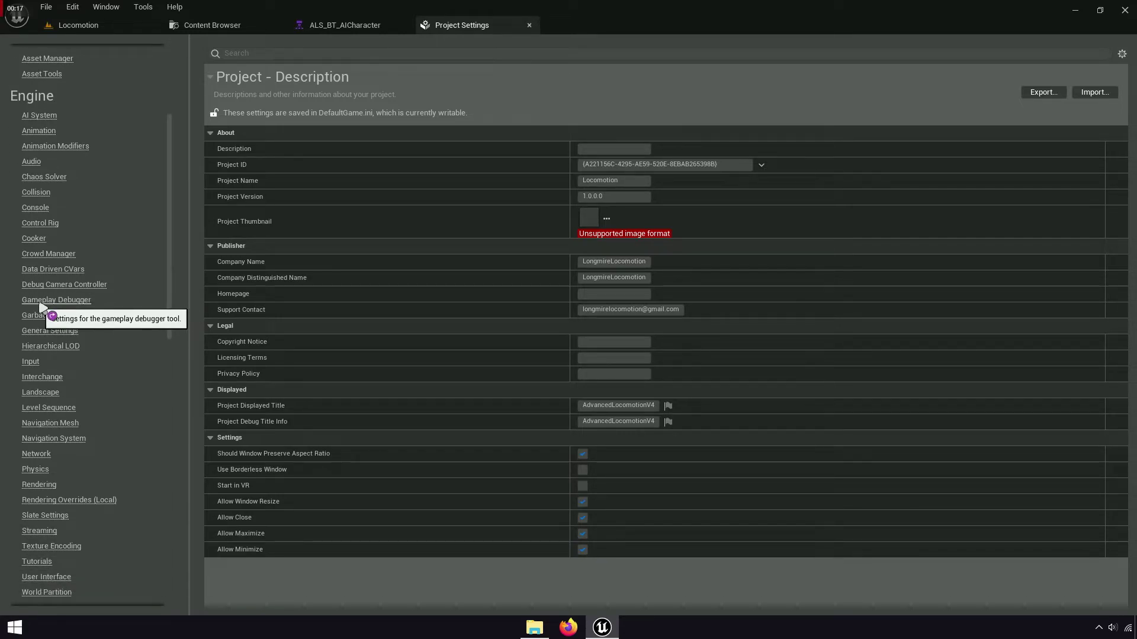
click(72, 301)
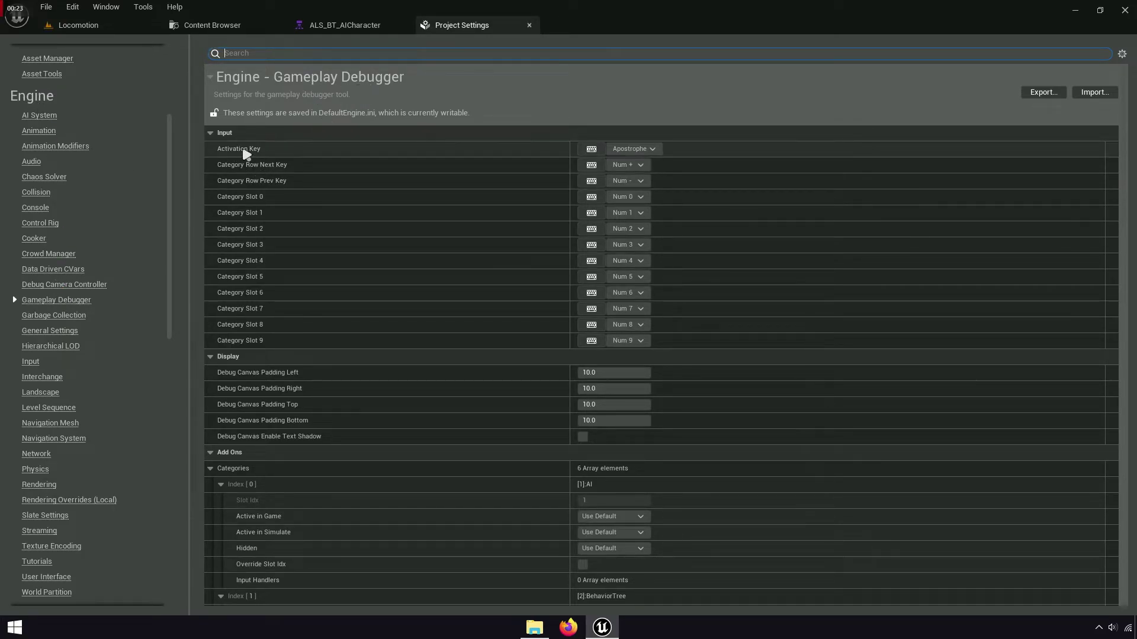
click(644, 151)
text(num 0)
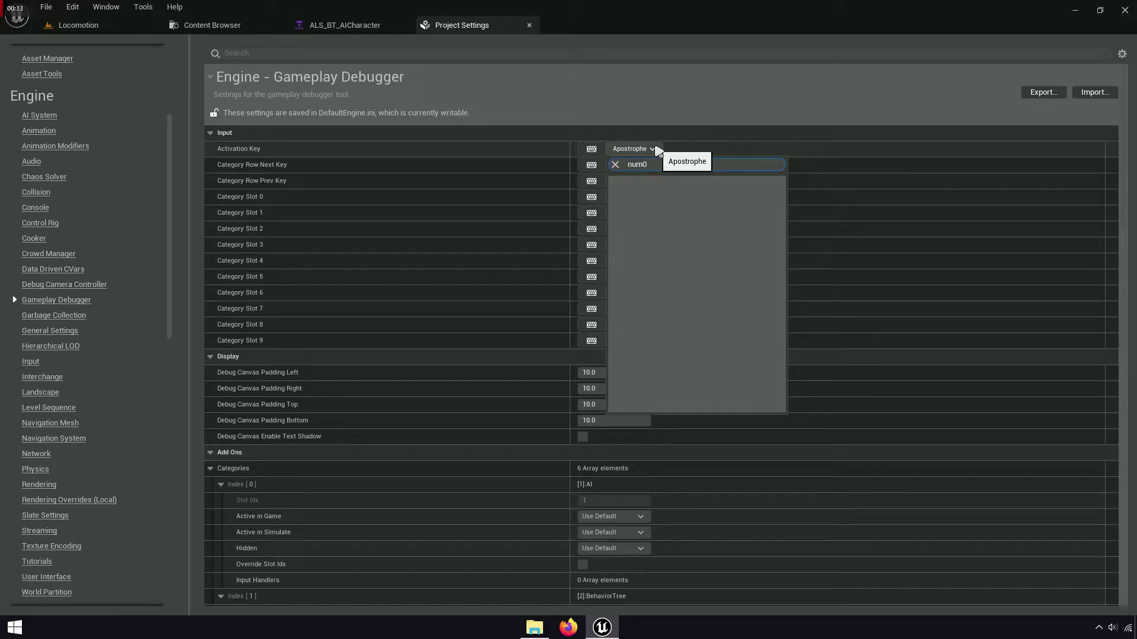
click(659, 191)
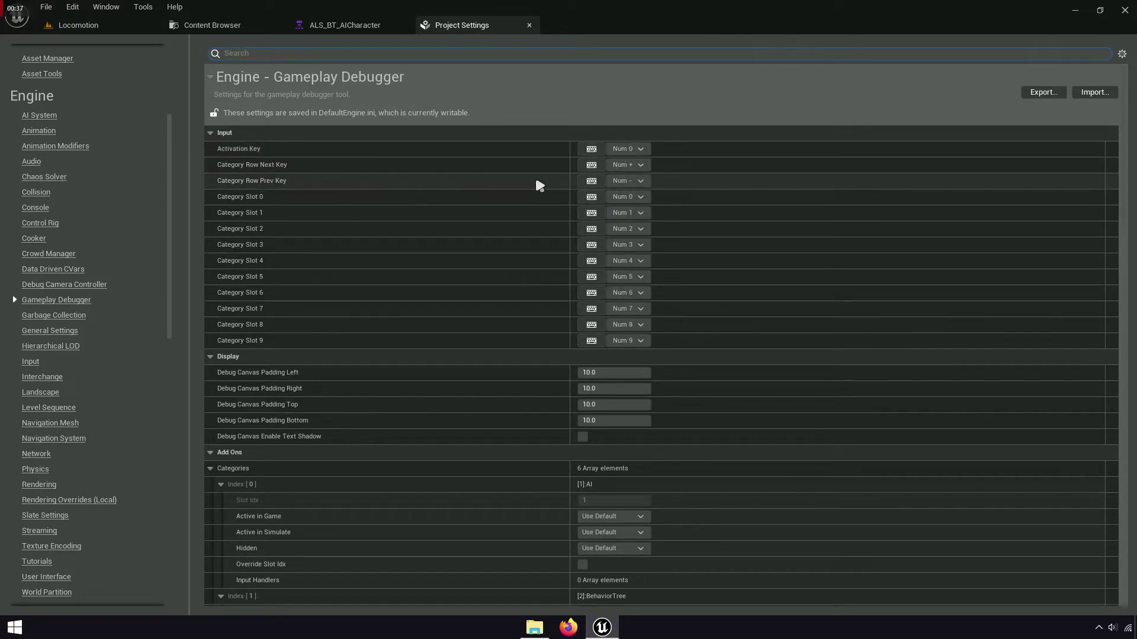
click(631, 199)
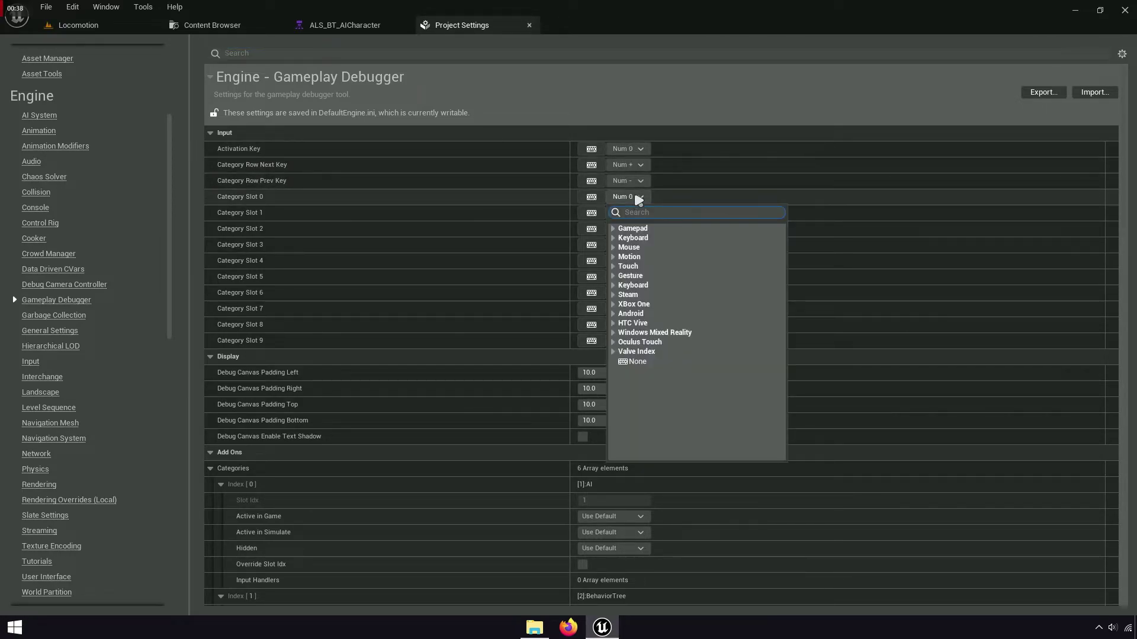
text(apos)
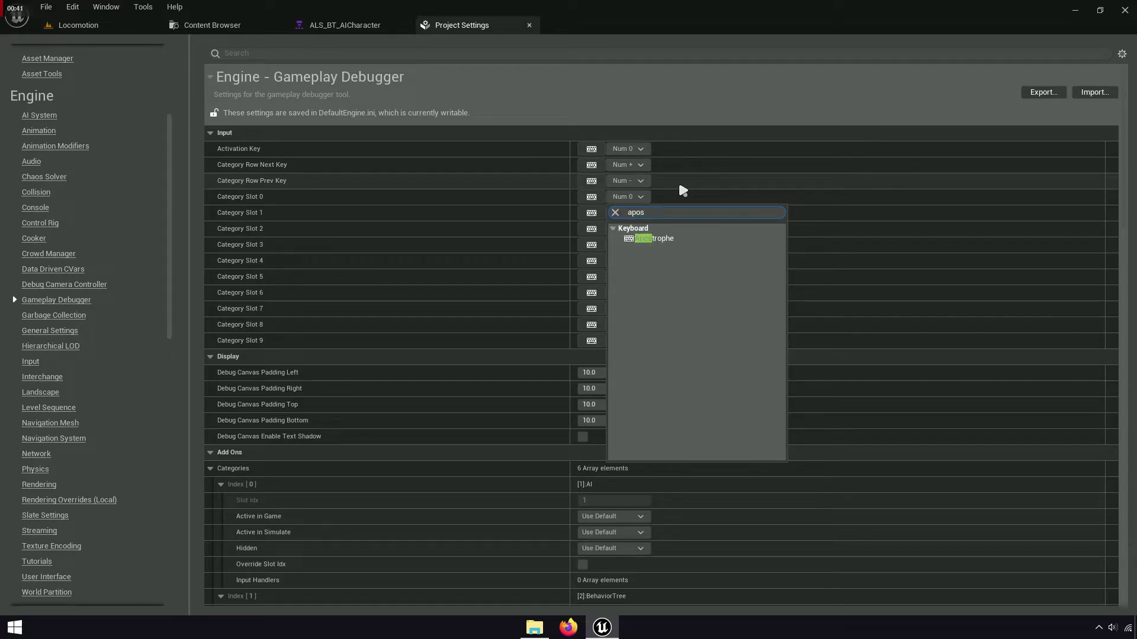
click(655, 239)
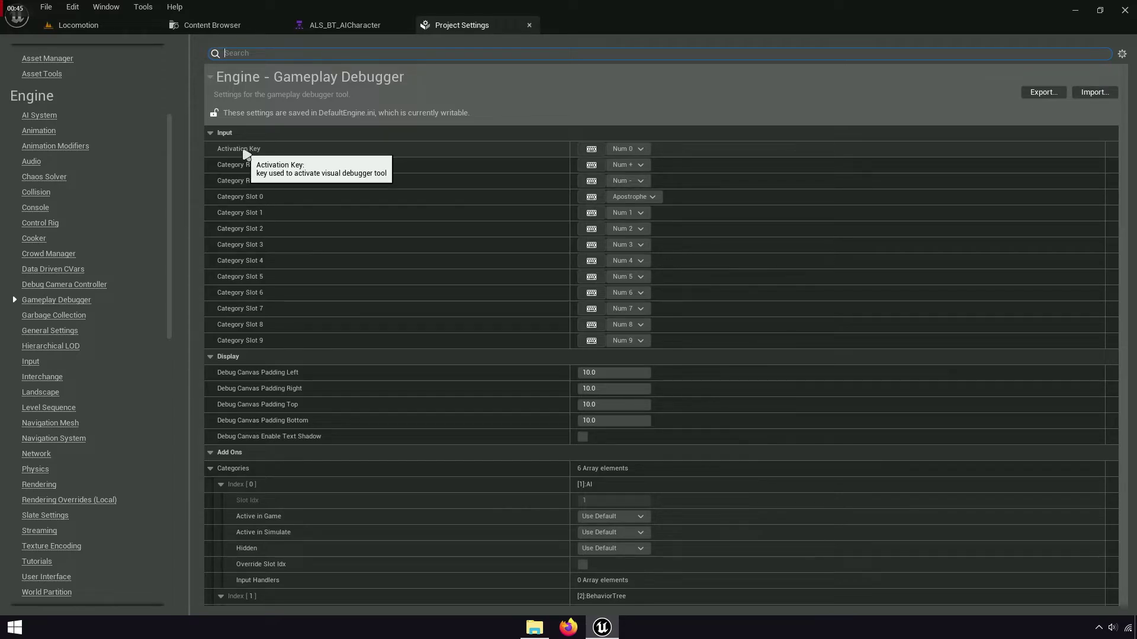
click(102, 26)
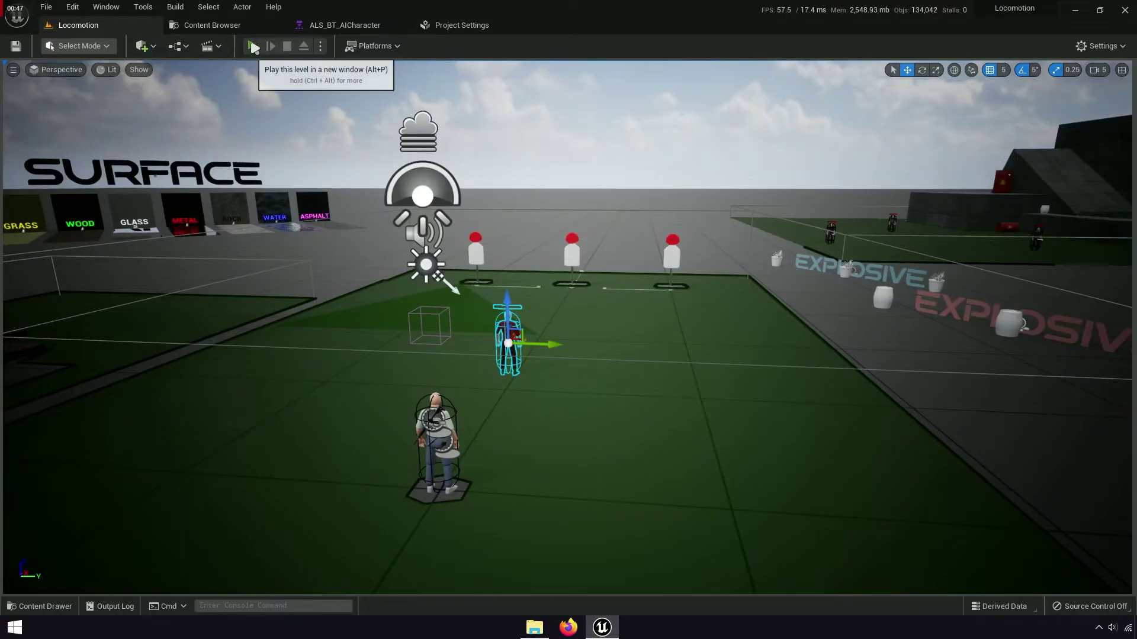
Step: Play the level with the Gameplay Debugger overlay on, walk toward the roaming AI, then exit
click(253, 46)
key(apostrophe)
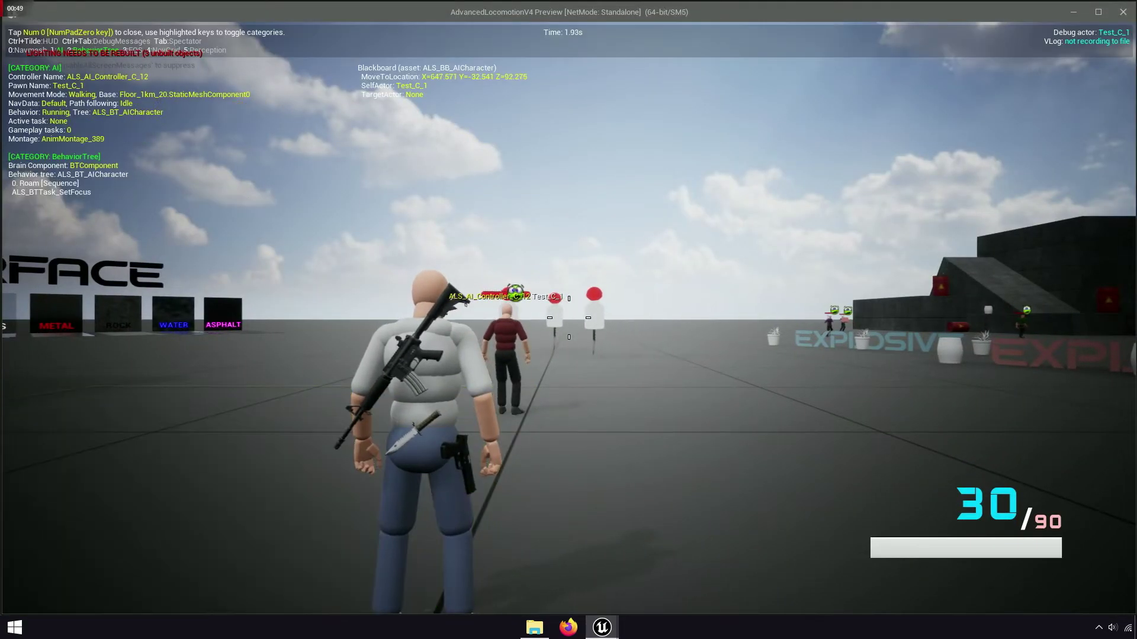
key(w)
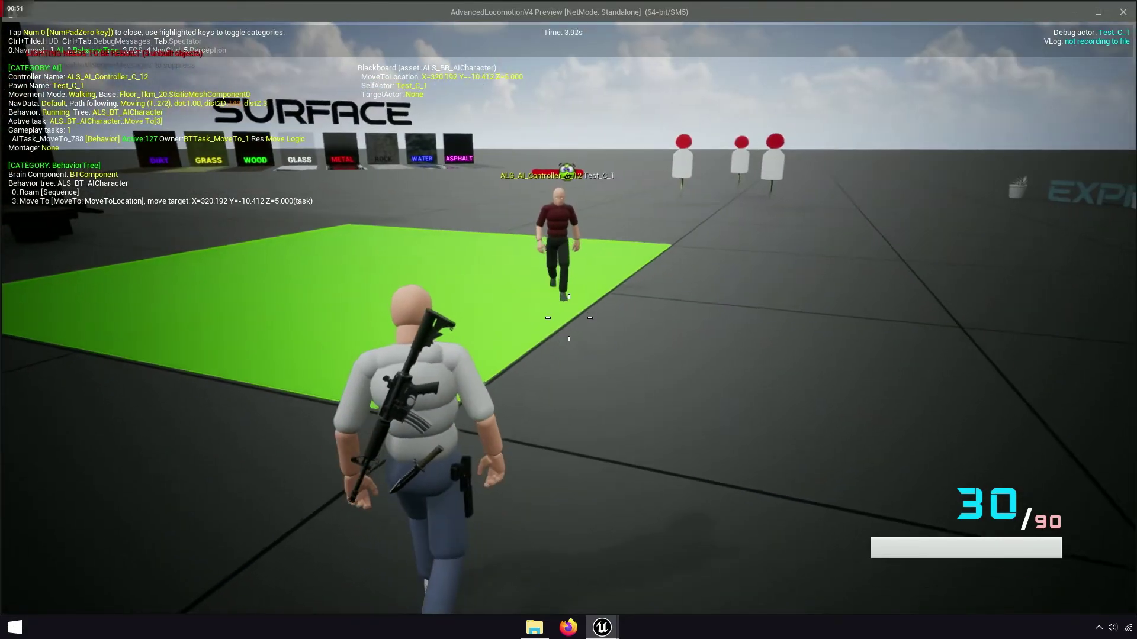
key(w)
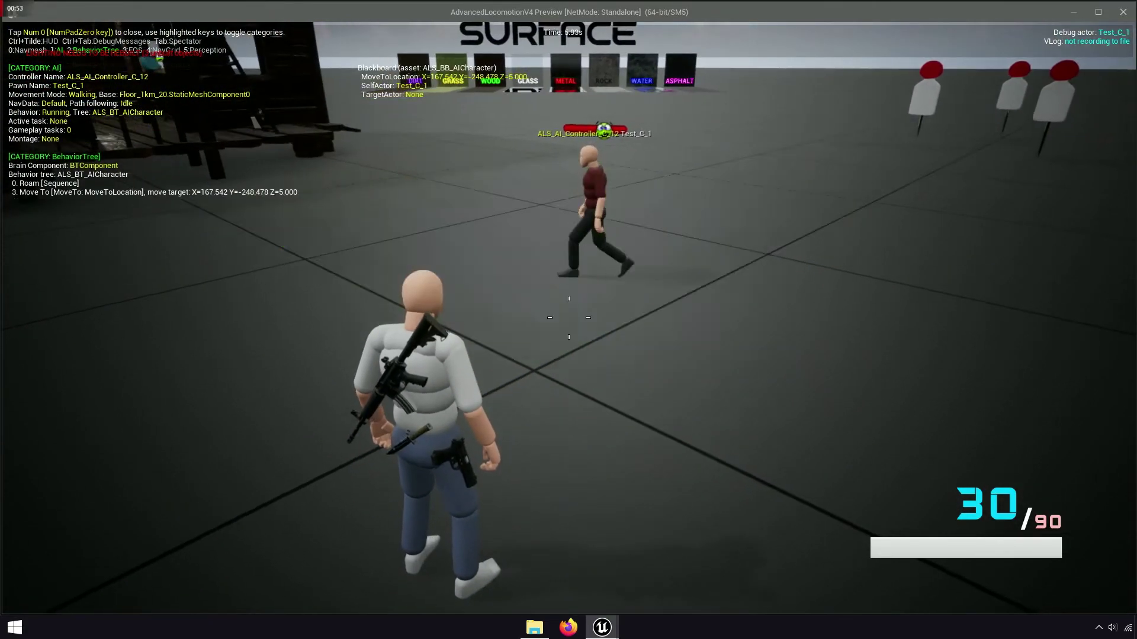
key(w)
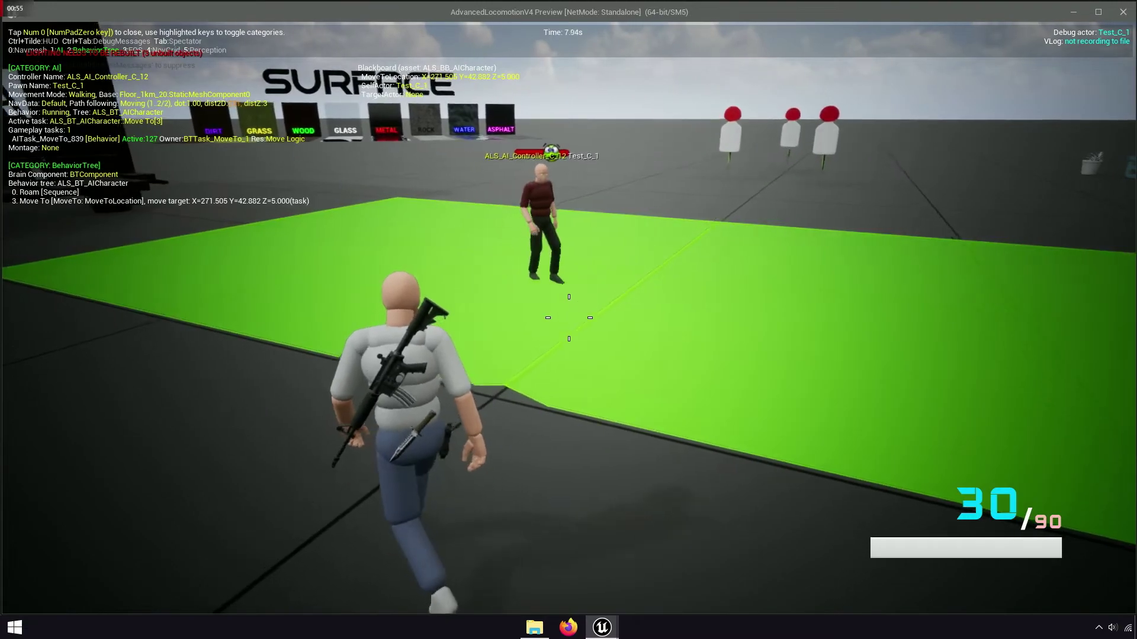
key(w)
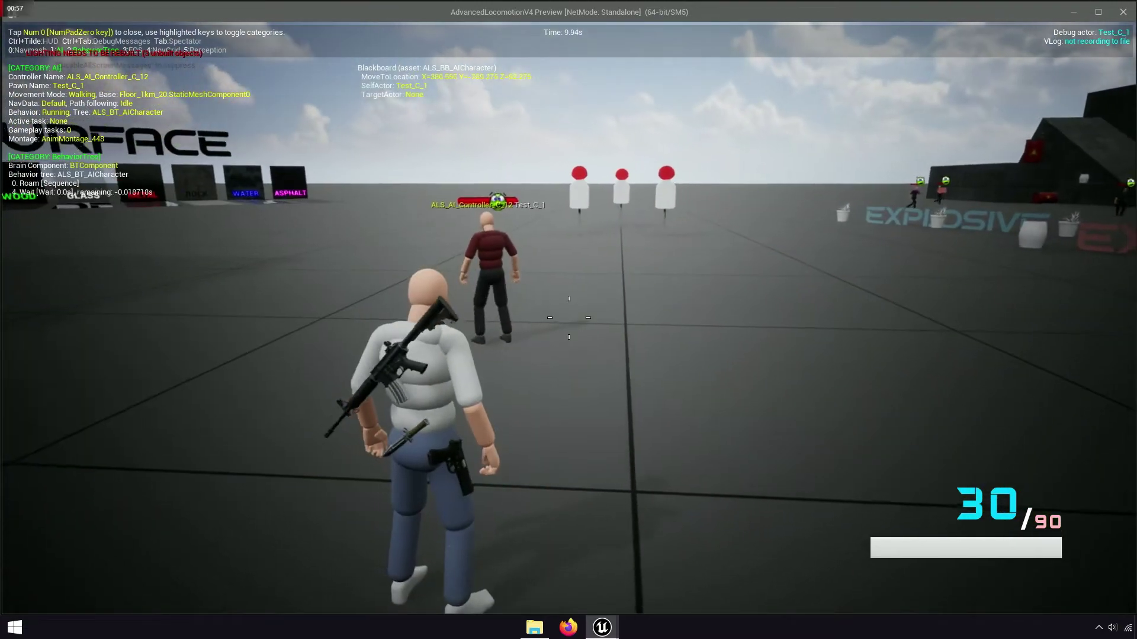
key(w)
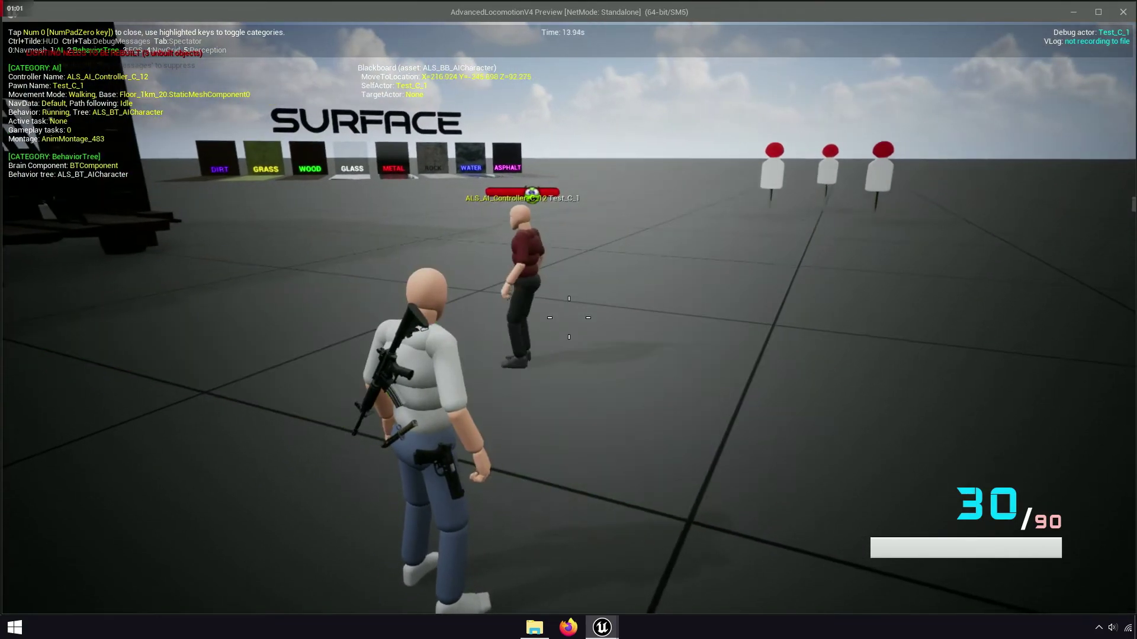
key(Escape)
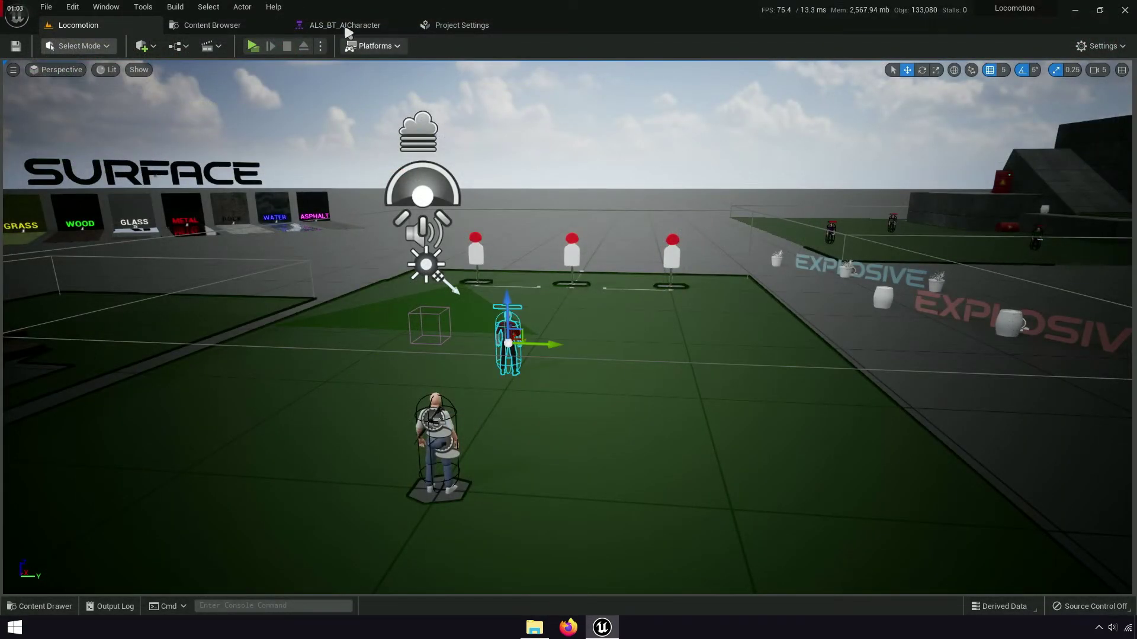
Step: Set ALS_BTTask_GetRandomLocation's Radius to 1000, then play the Locomotion level
click(348, 27)
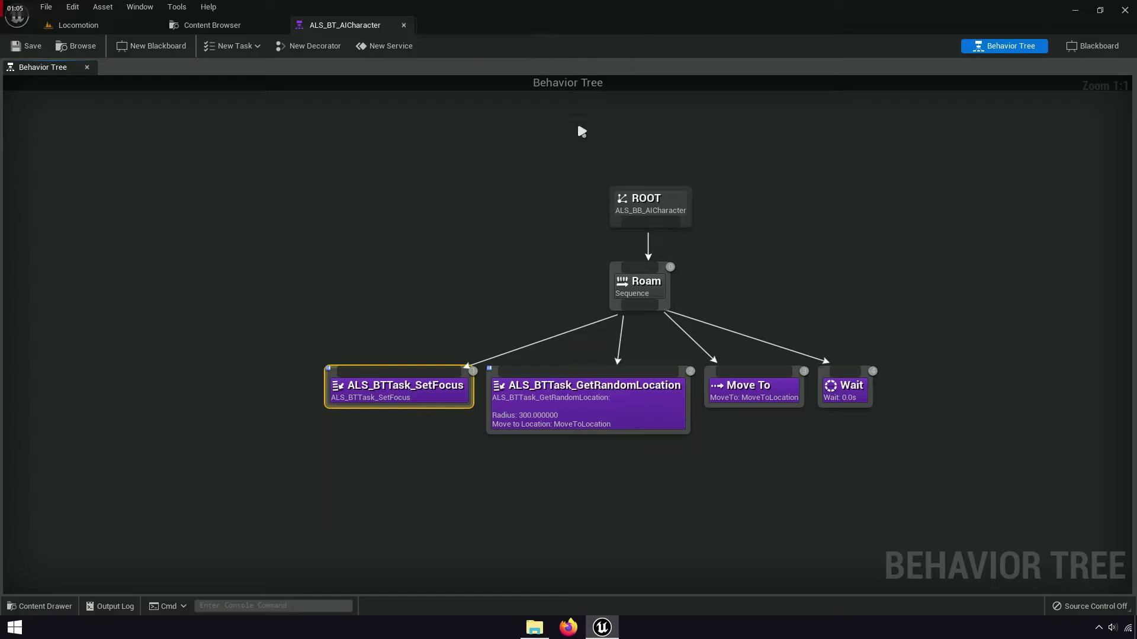
scroll(641, 327, up, 5)
click(465, 343)
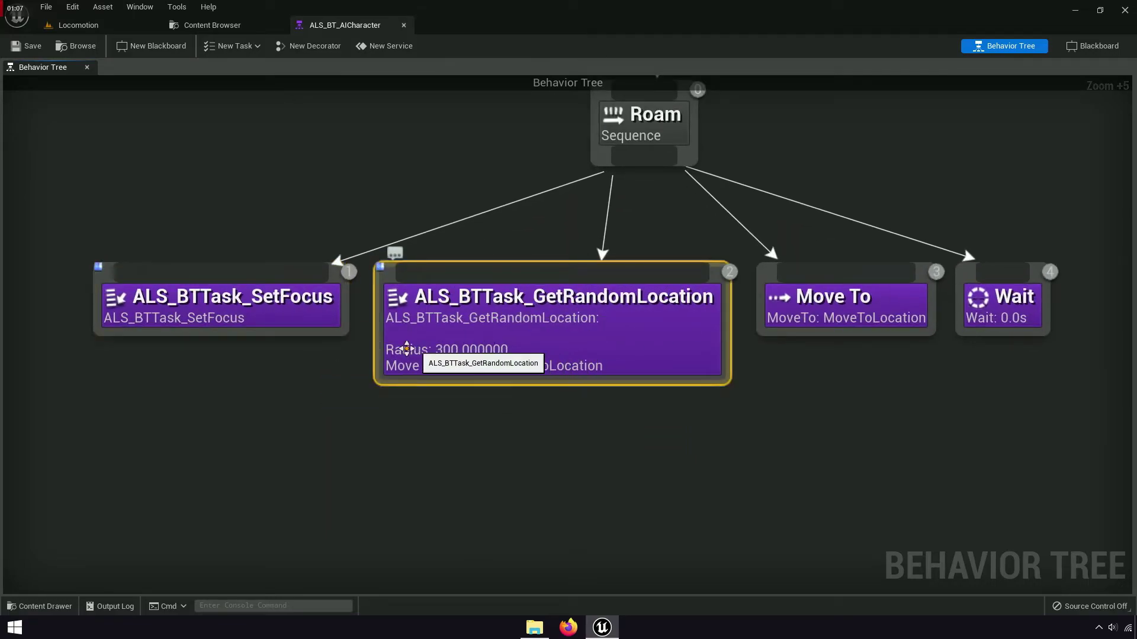
click(1129, 243)
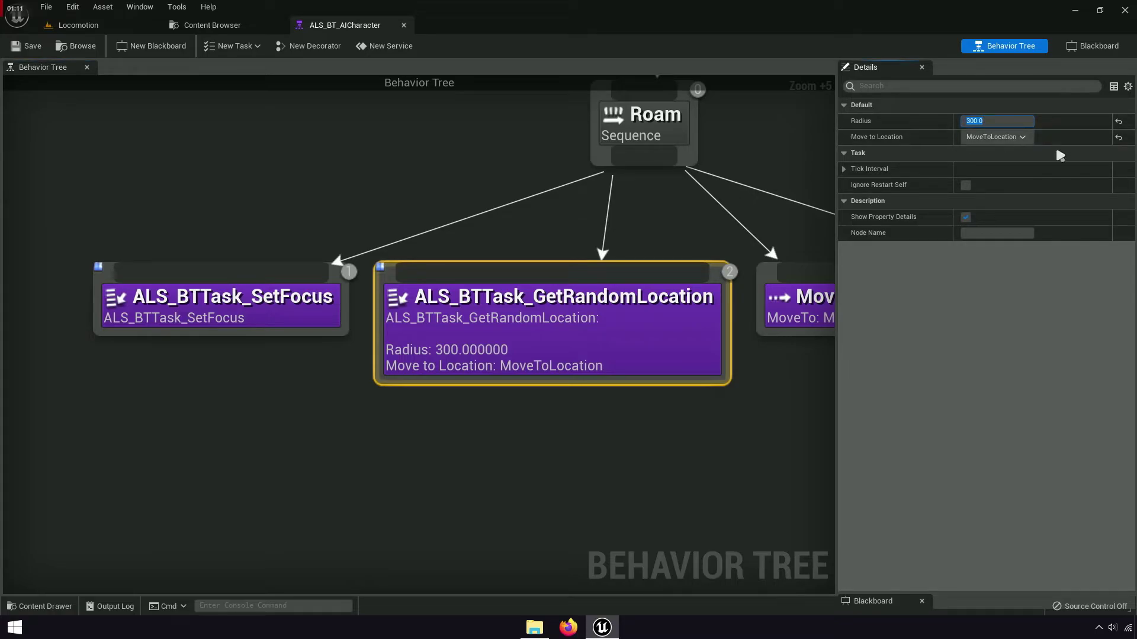
text(1000)
key(Return)
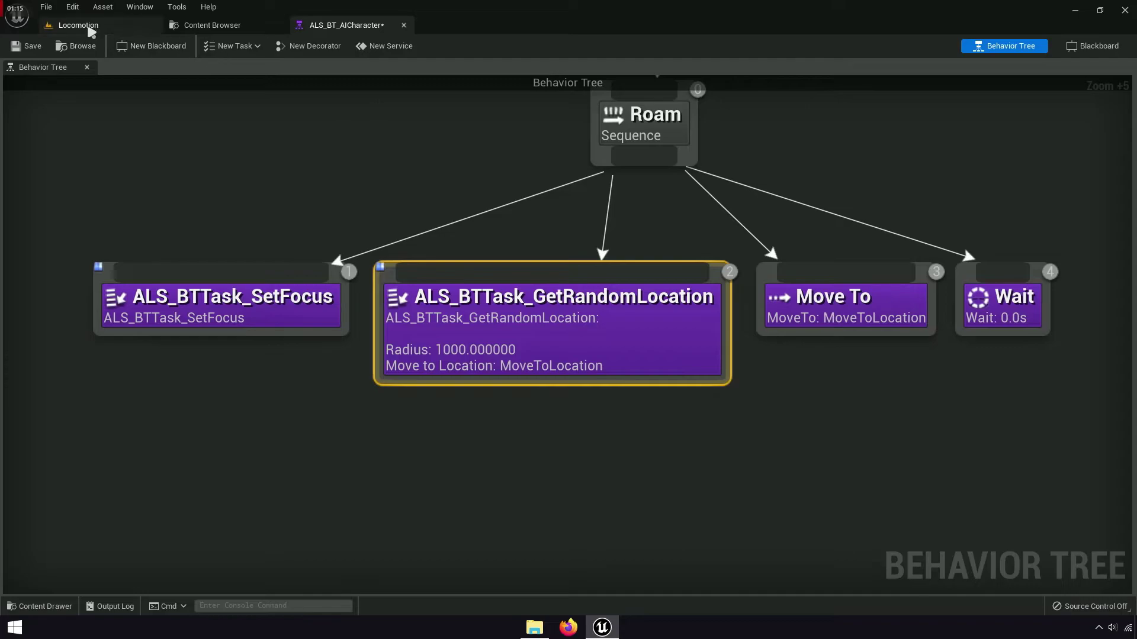
click(89, 27)
key(alt+p)
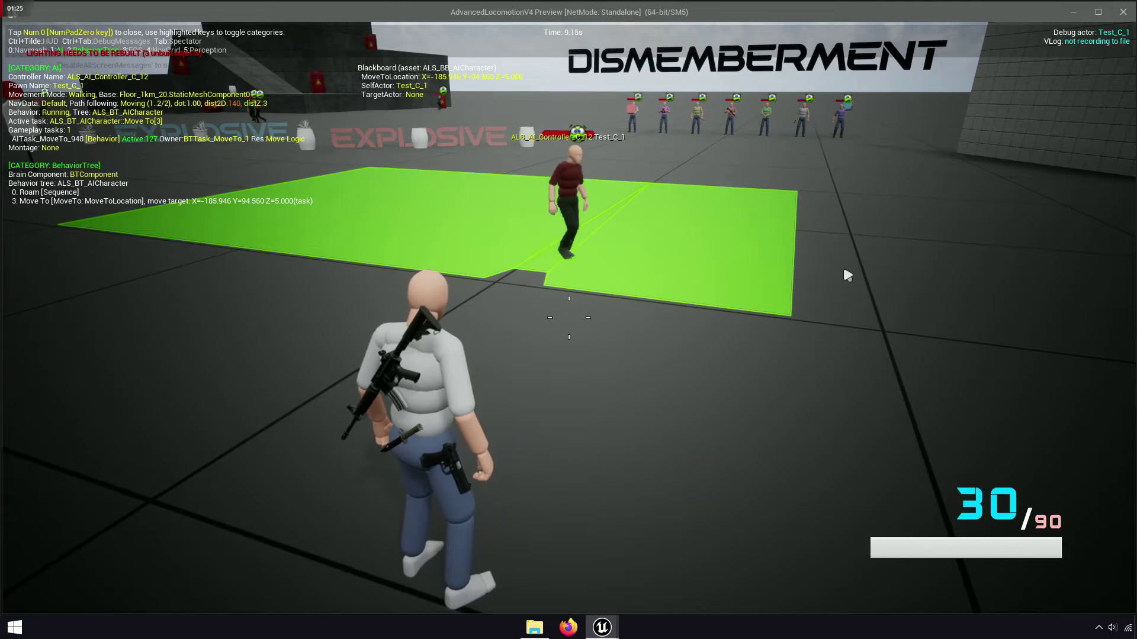
Step: Stop the play test, pull the view back, and select the NavMeshBoundsVolume
key(Escape)
mouse_move(607, 222)
right_down()
mouse_move(517, 221)
mouse_move(546, 222)
right_up()
click(511, 215)
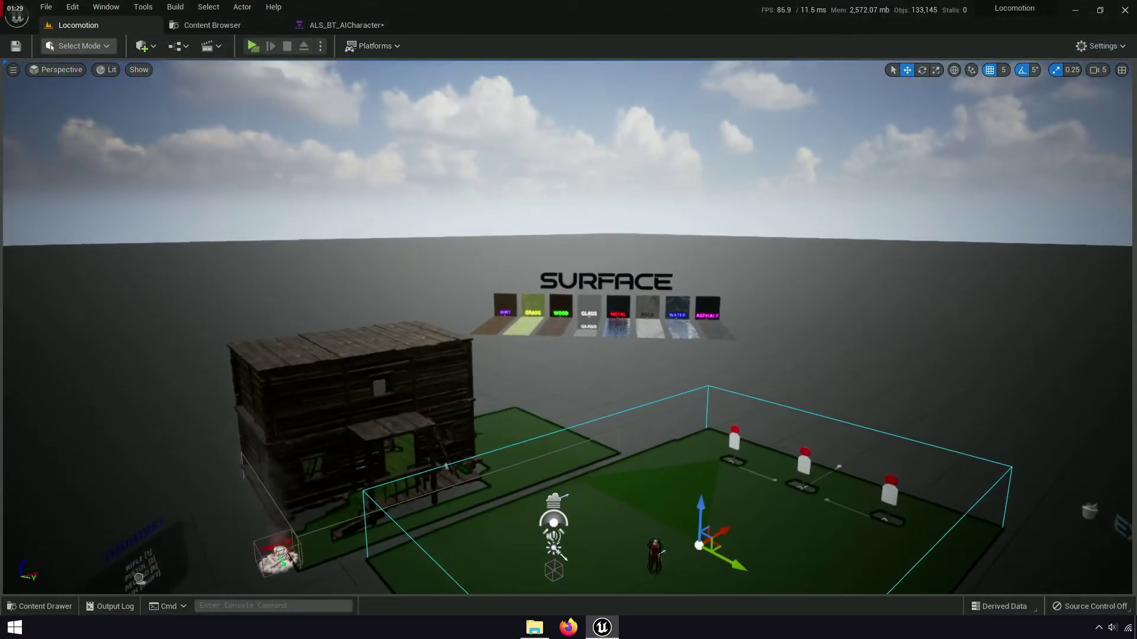
Step: Scale up the NavMeshBoundsVolume over more floor, then return to the ALS_BT_AICharacter tree
key(e)
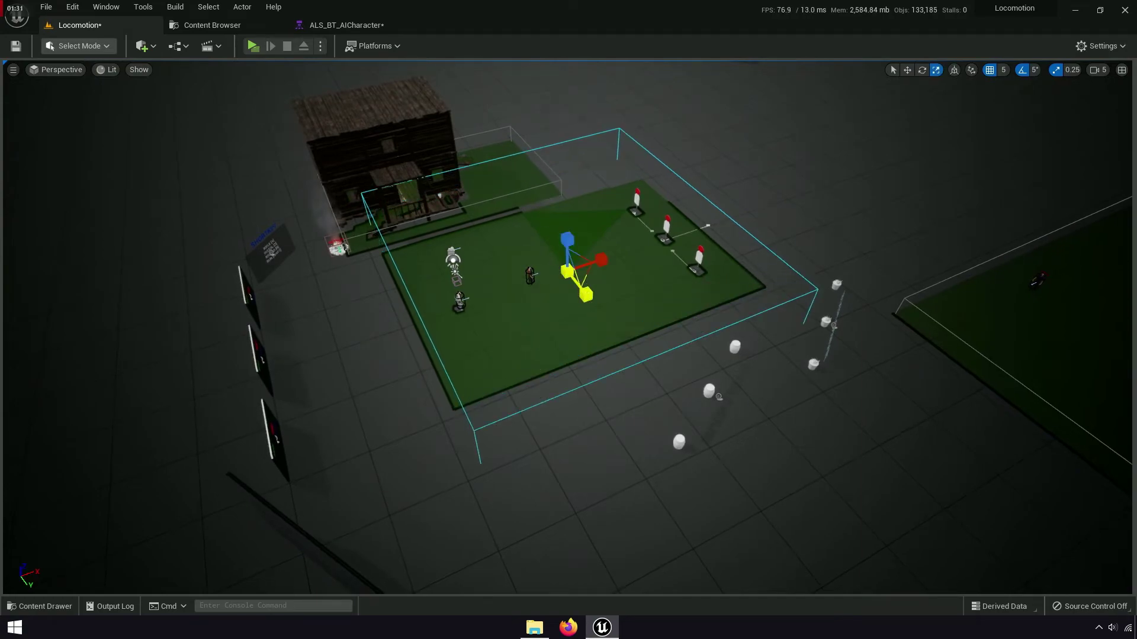
drag(586, 294, 592, 305)
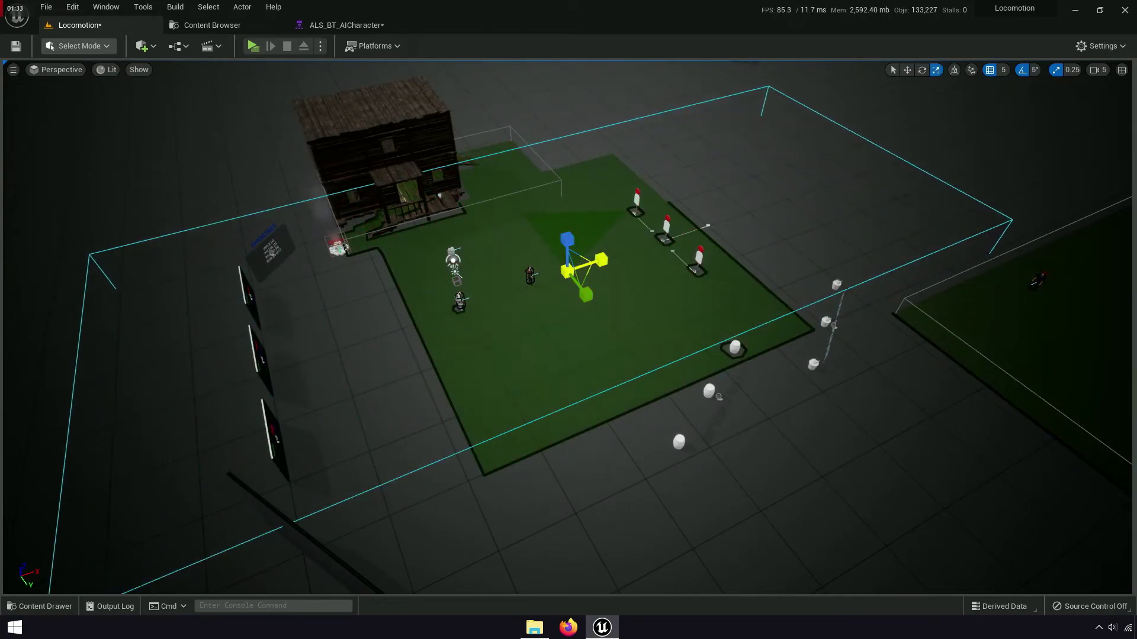
scroll(569, 325, up, 5)
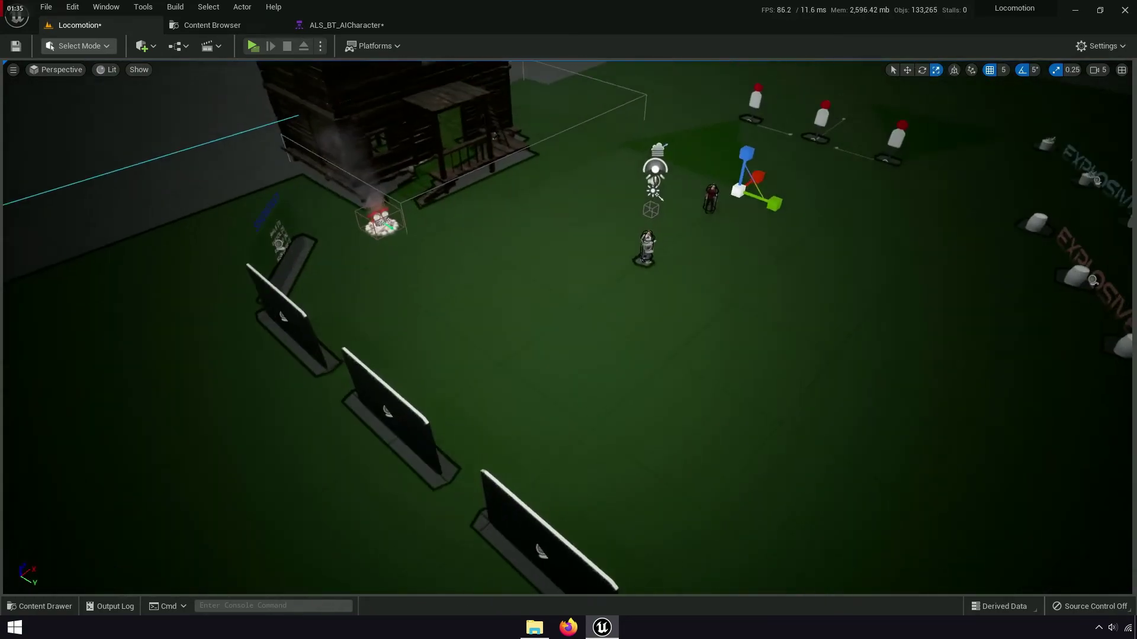
click(349, 25)
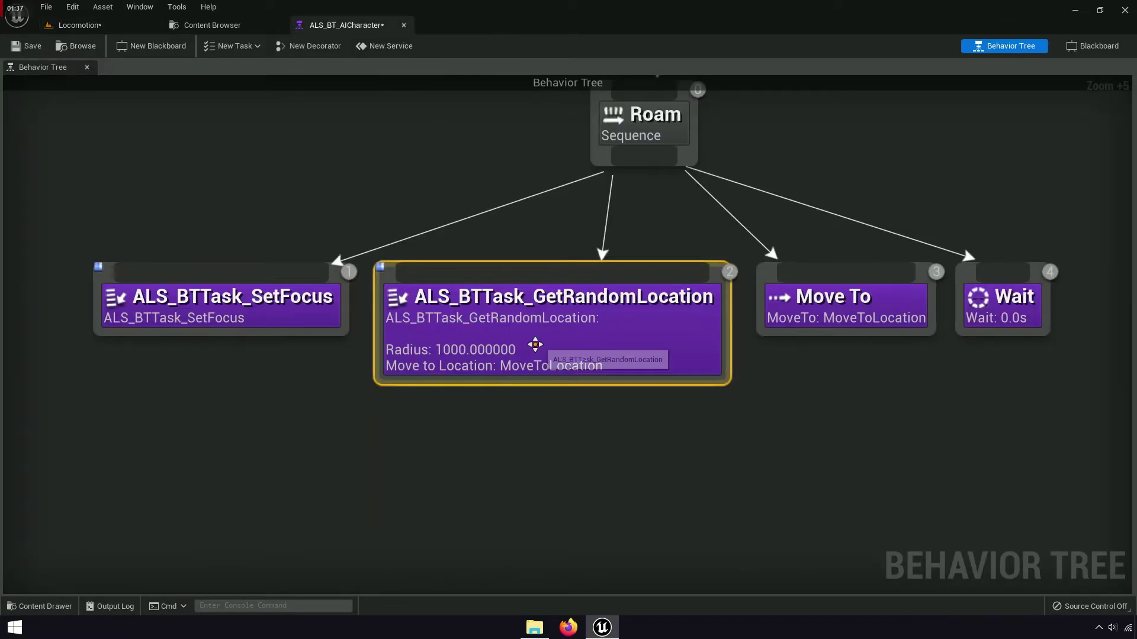
Step: Set GetRandomLocation's Radius to 10000 and start playing the Locomotion level
click(1132, 314)
text(10000)
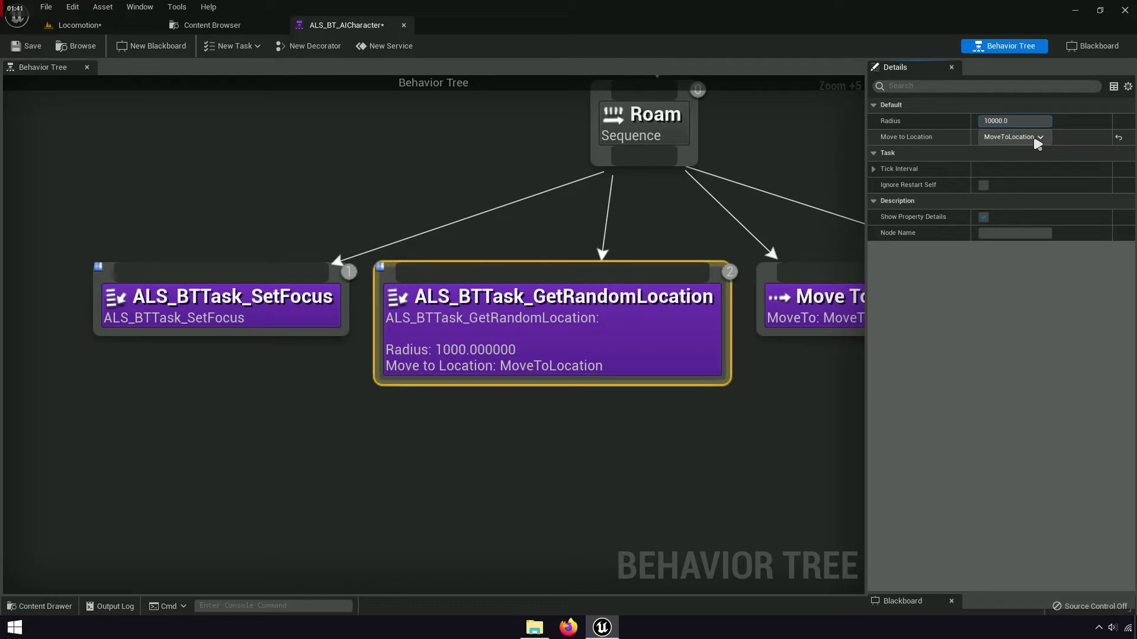
click(774, 424)
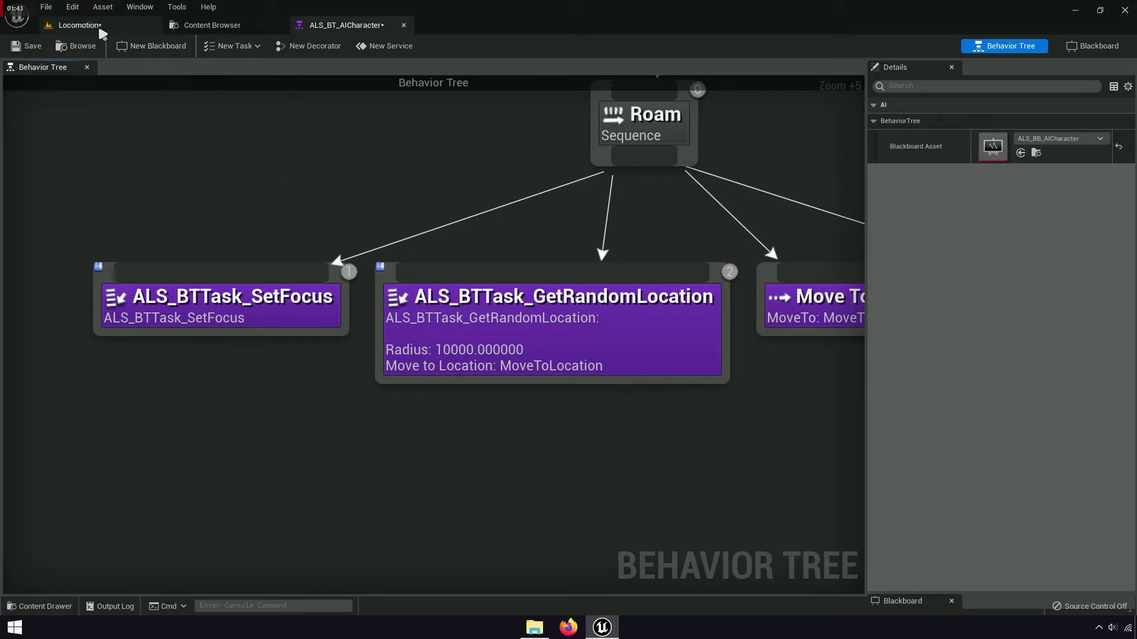
click(100, 27)
click(252, 45)
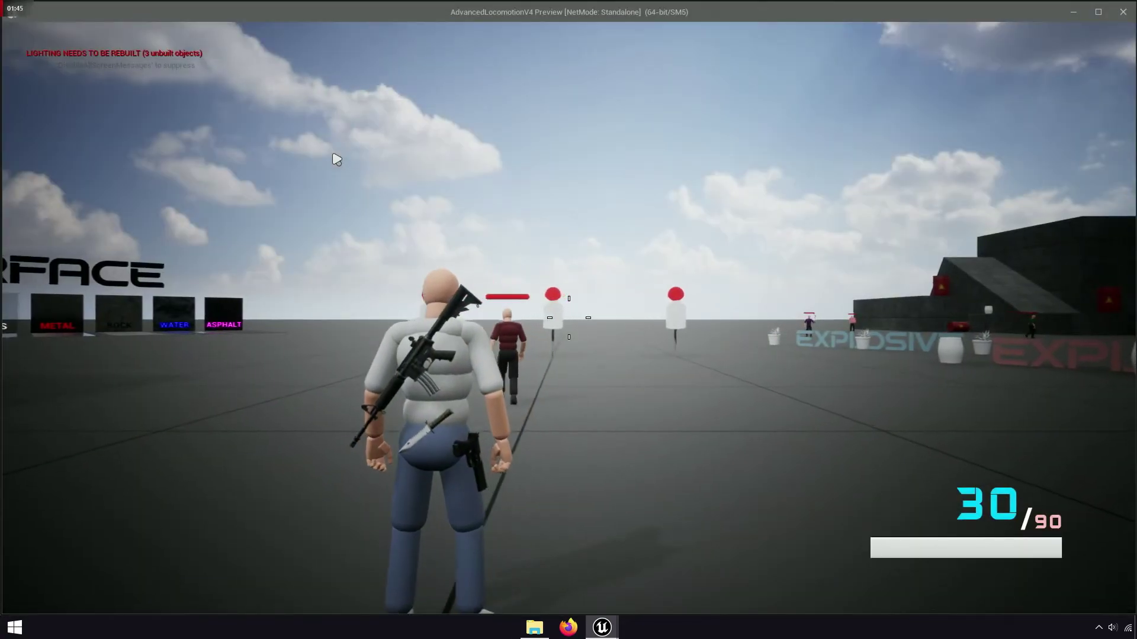
Step: Turn on the Gameplay Debugger overlay and walk onto the green navmesh area
key(apostrophe)
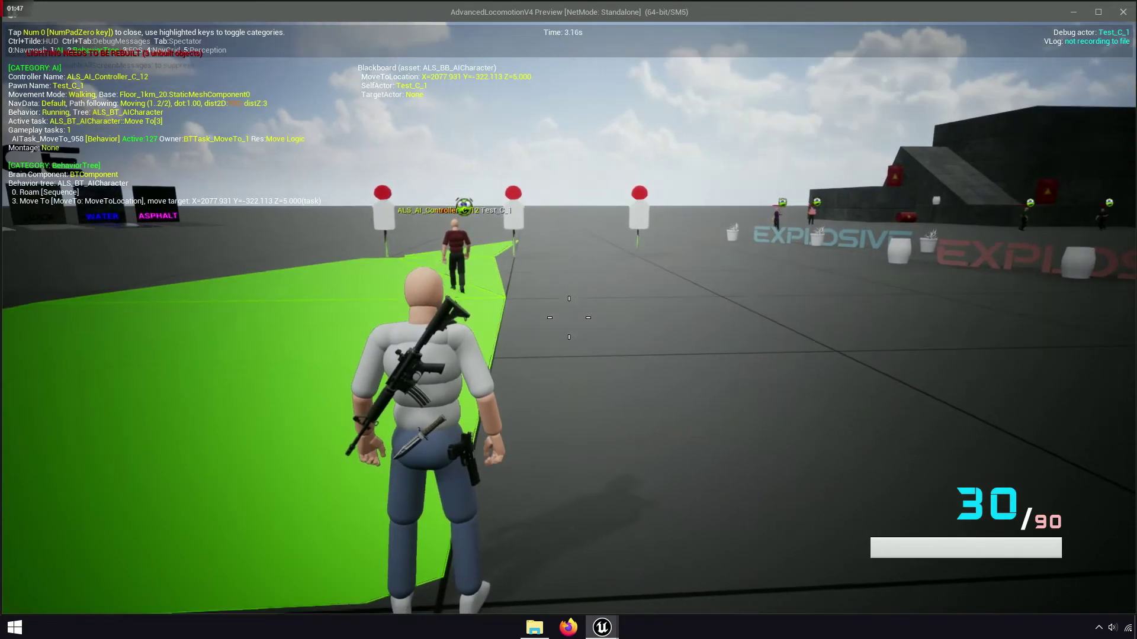
key(w)
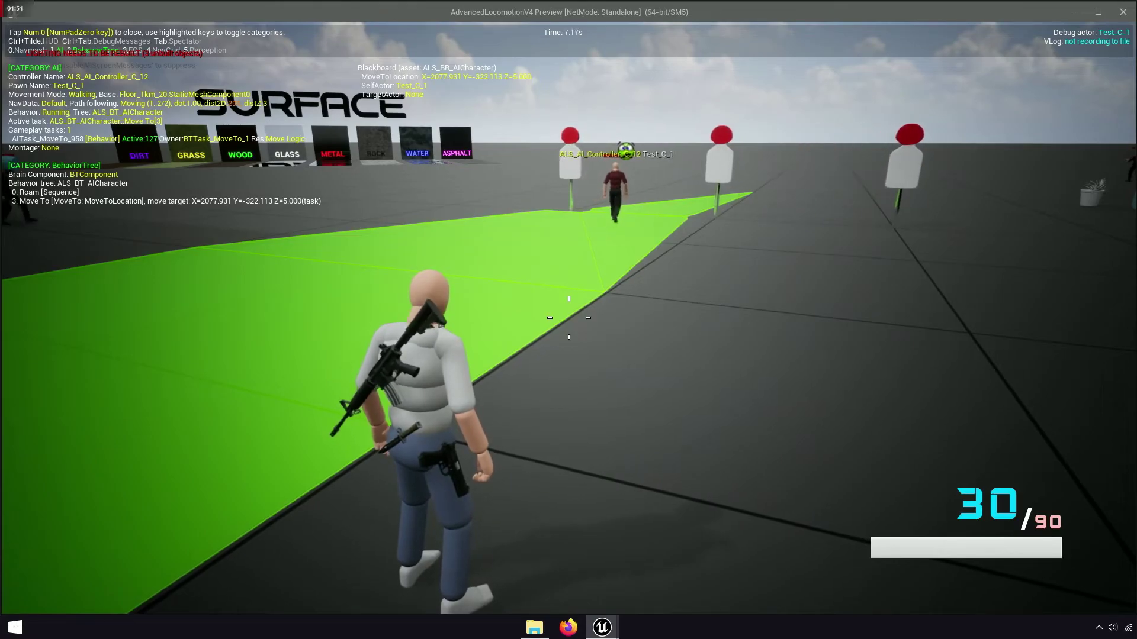
key(w)
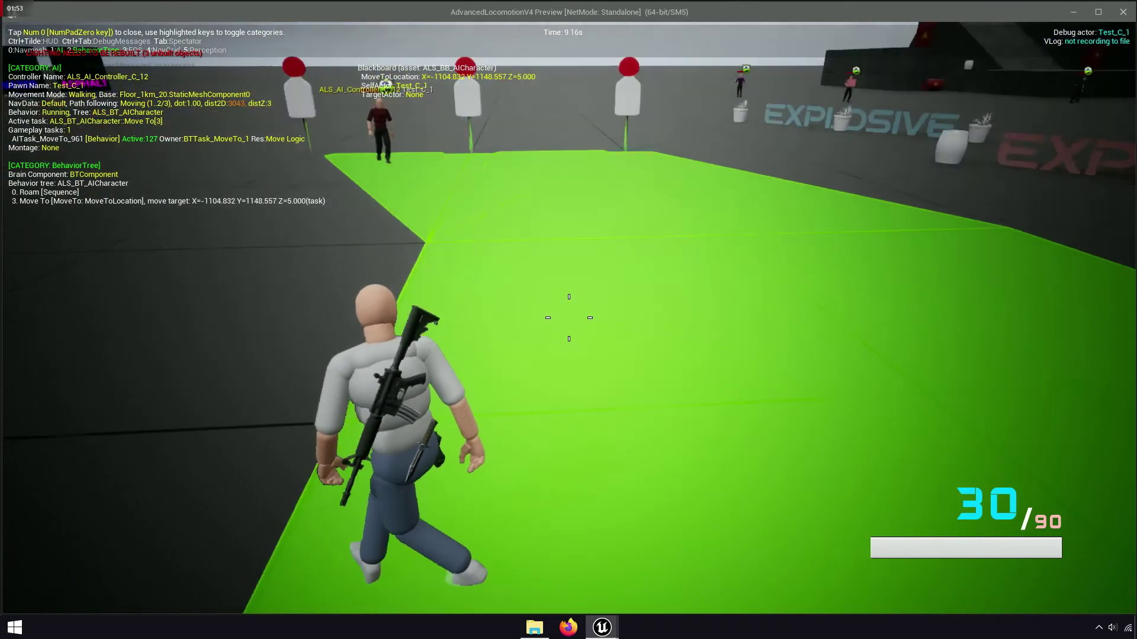
key(w)
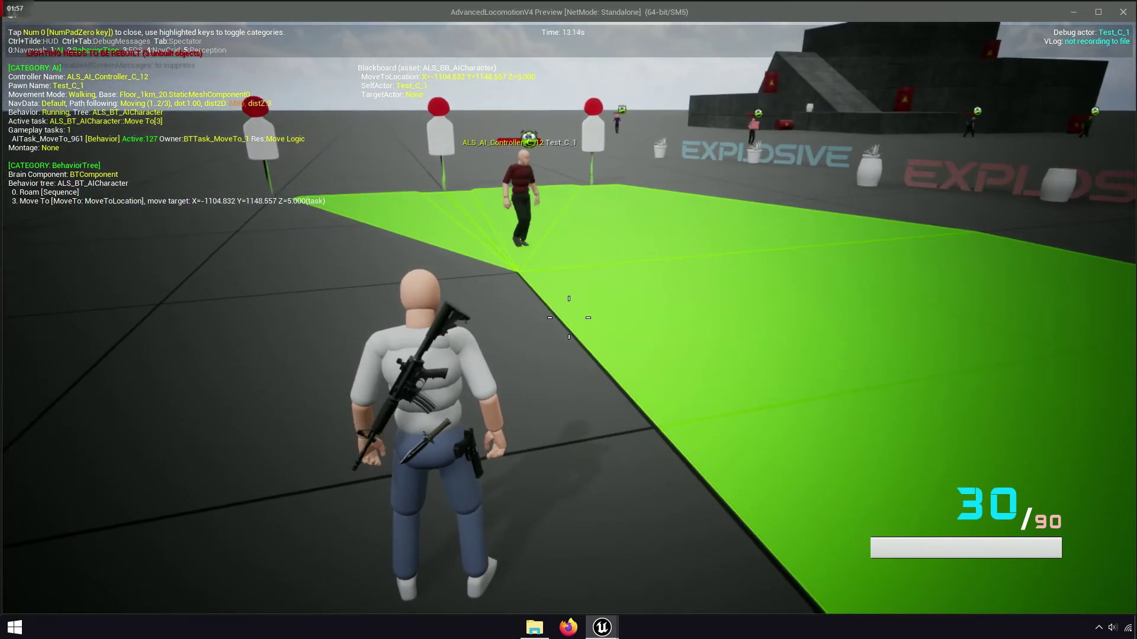
key(w)
key(w)
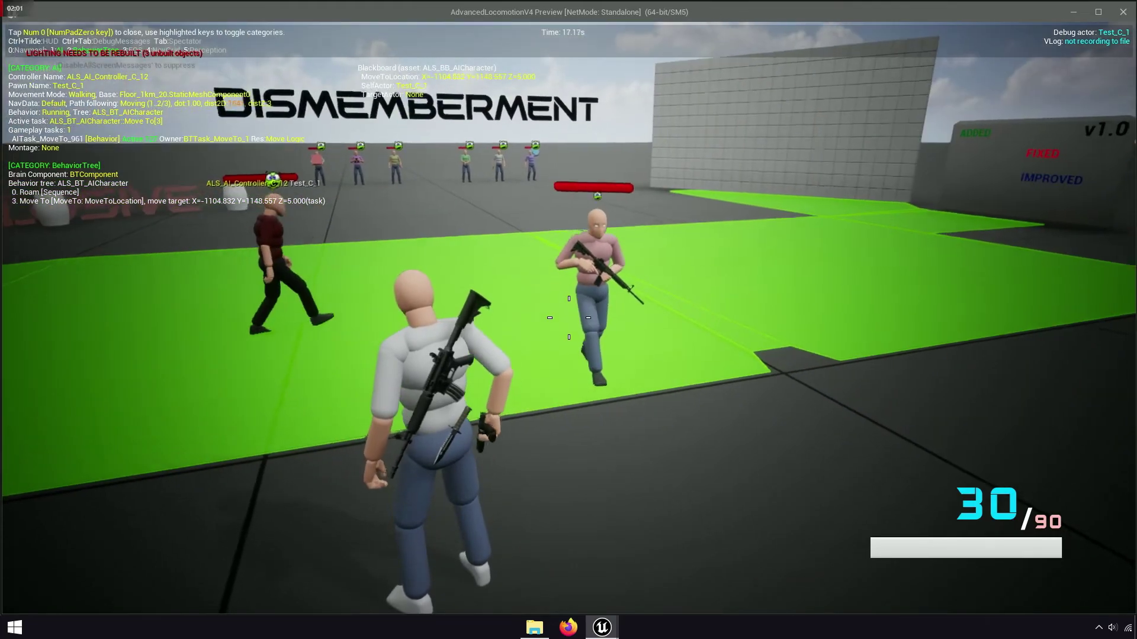
Step: Aim the player's rifle and fire three shots
right_click(568, 318)
click(569, 318)
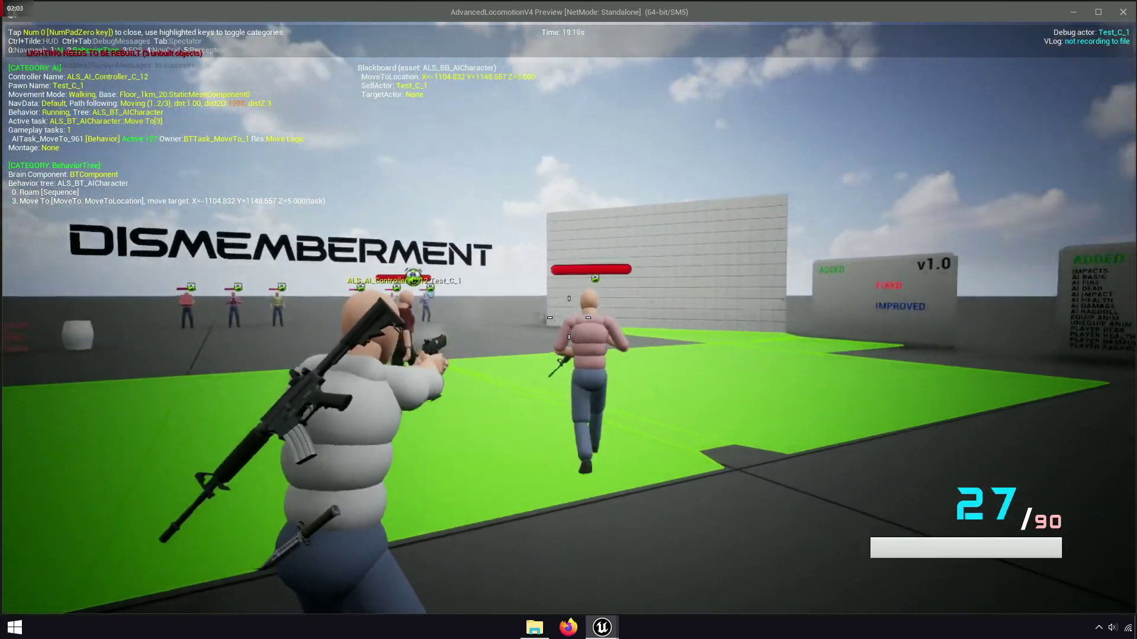
click(568, 318)
click(568, 318)
Step: Run after the roaming AI across the green floor toward the barn
key(w)
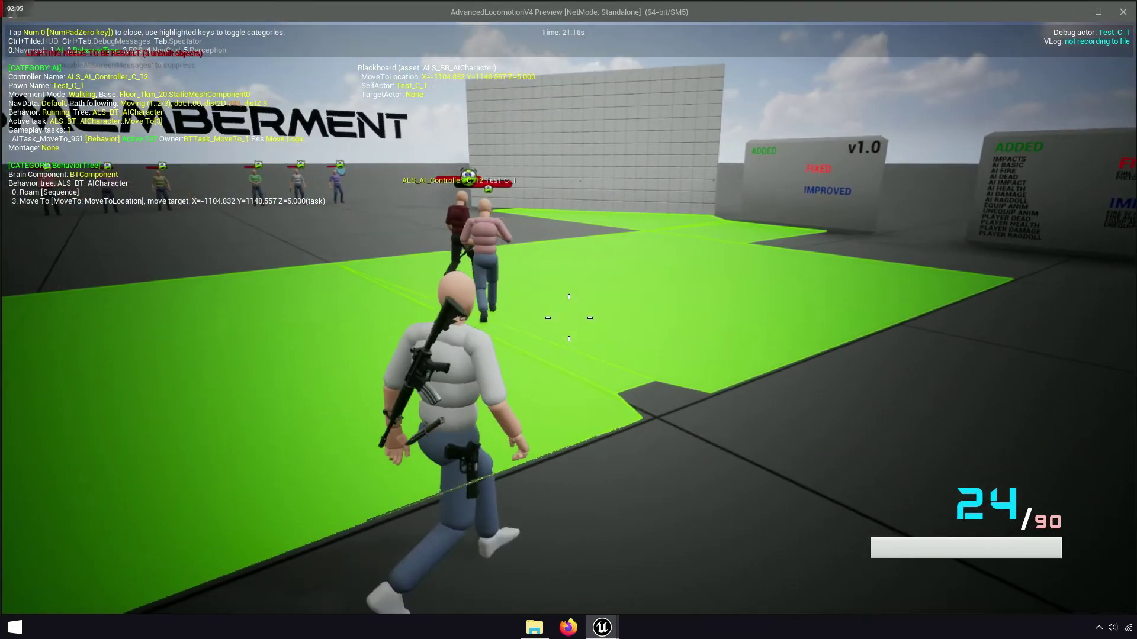
key(w)
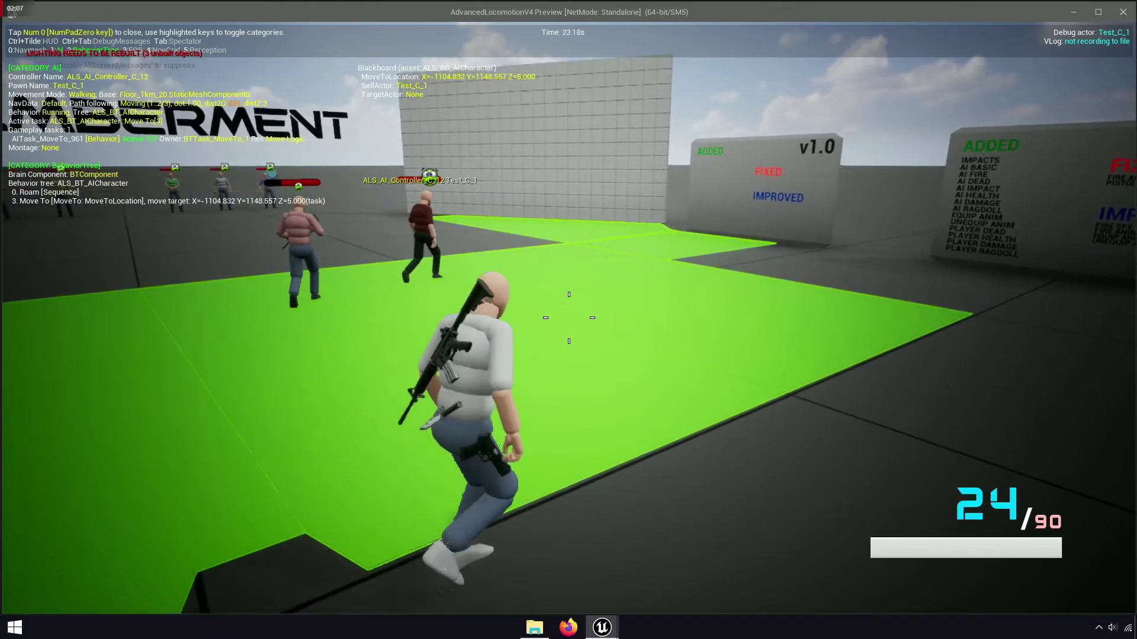
key(w)
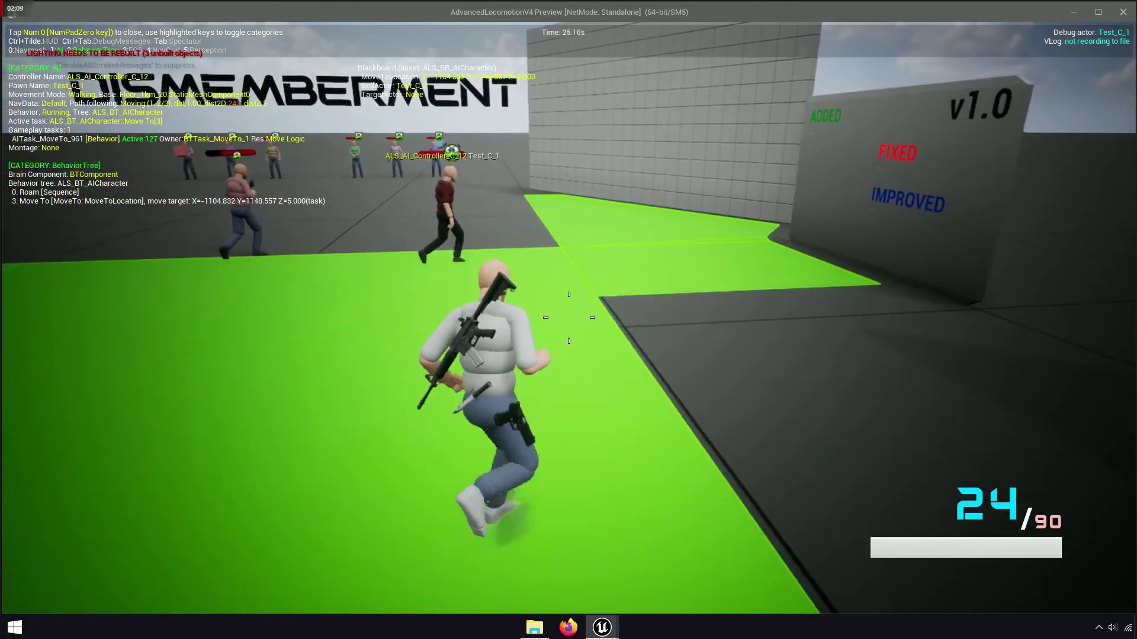
key(w)
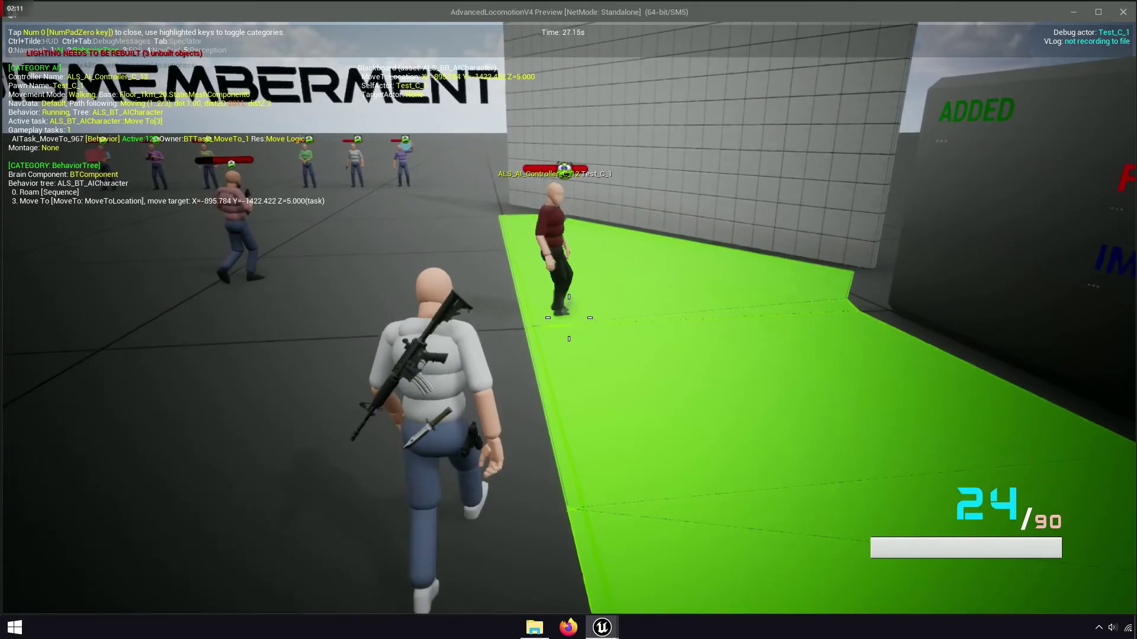
key(w)
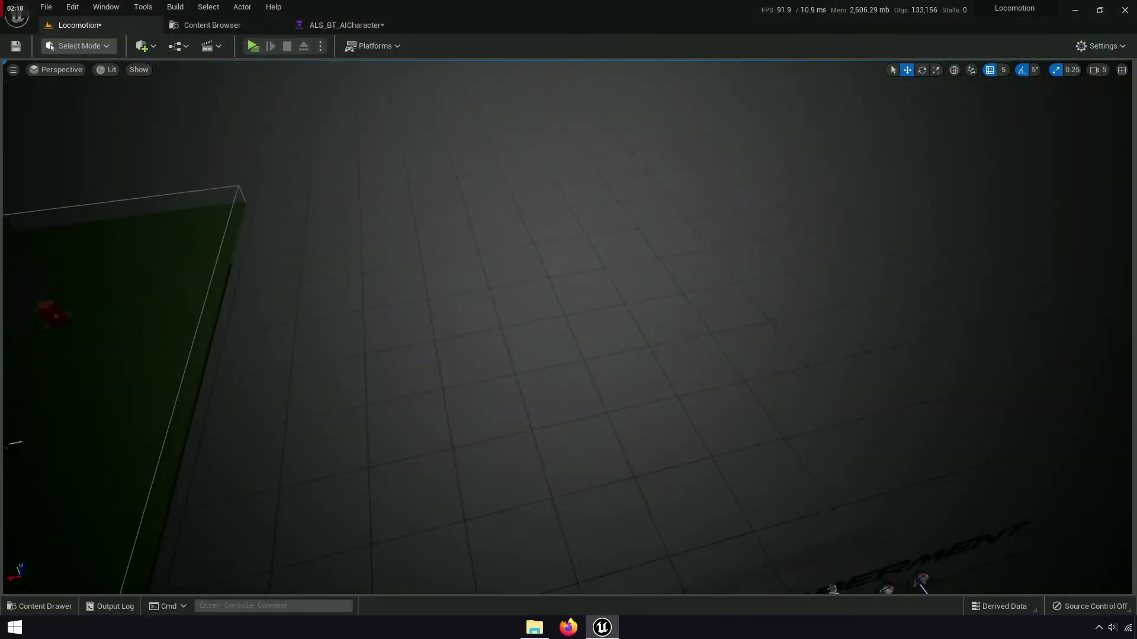
Step: Fly the viewport overhead and zoom in on the AI waypoints over the enlarged navmesh
right_drag(538, 402, 539, 401)
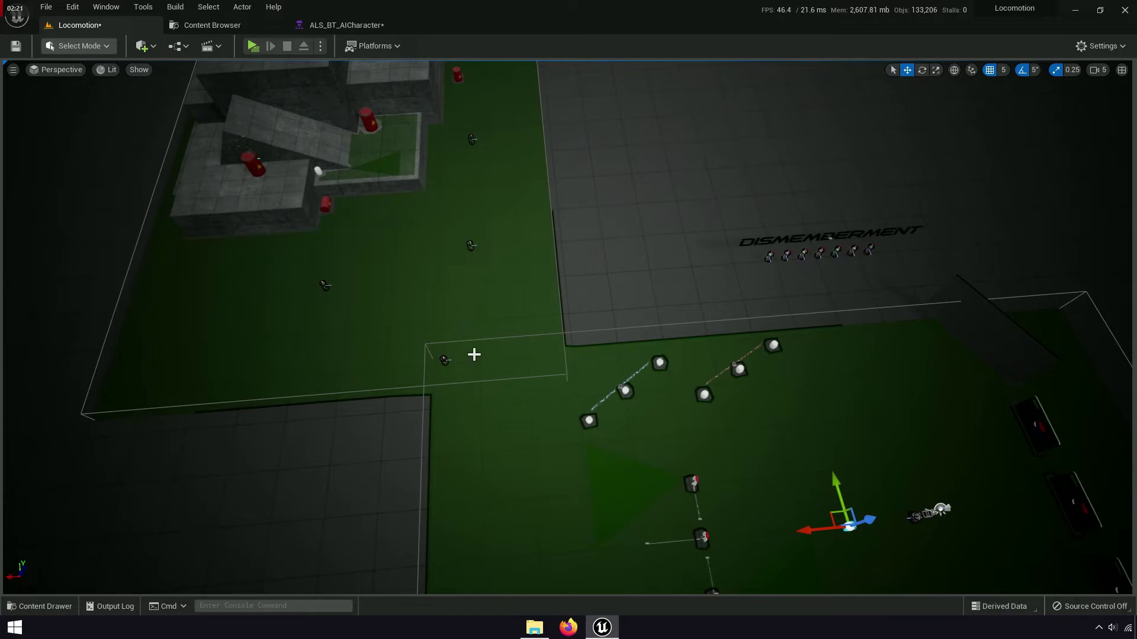
right_drag(593, 342, 651, 297)
key(e)
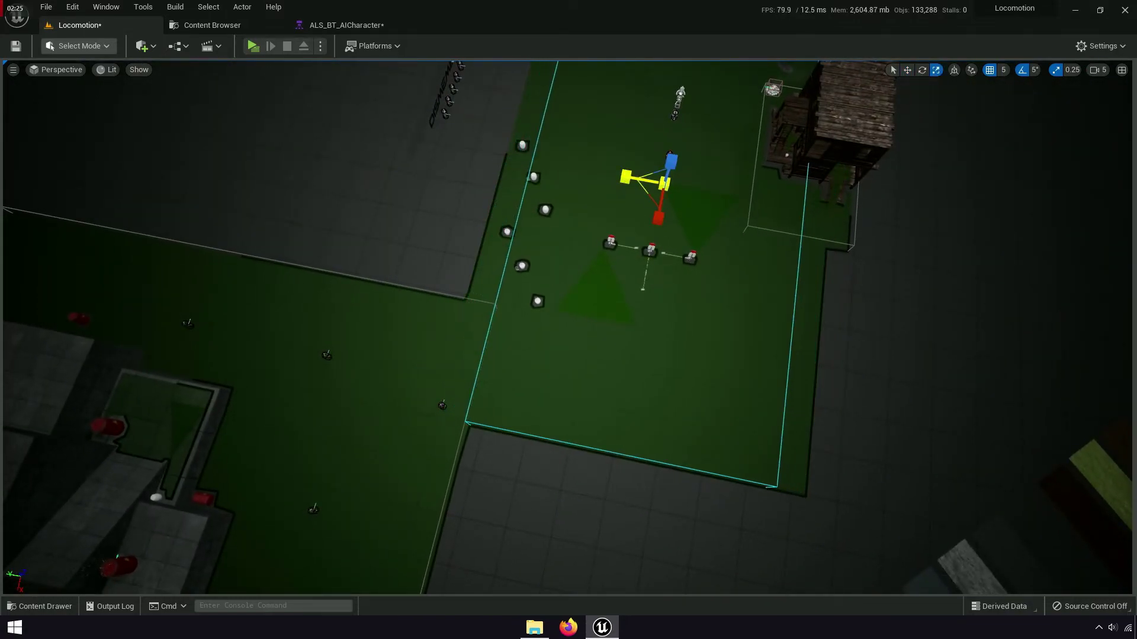
key(ctrl+z)
key(w)
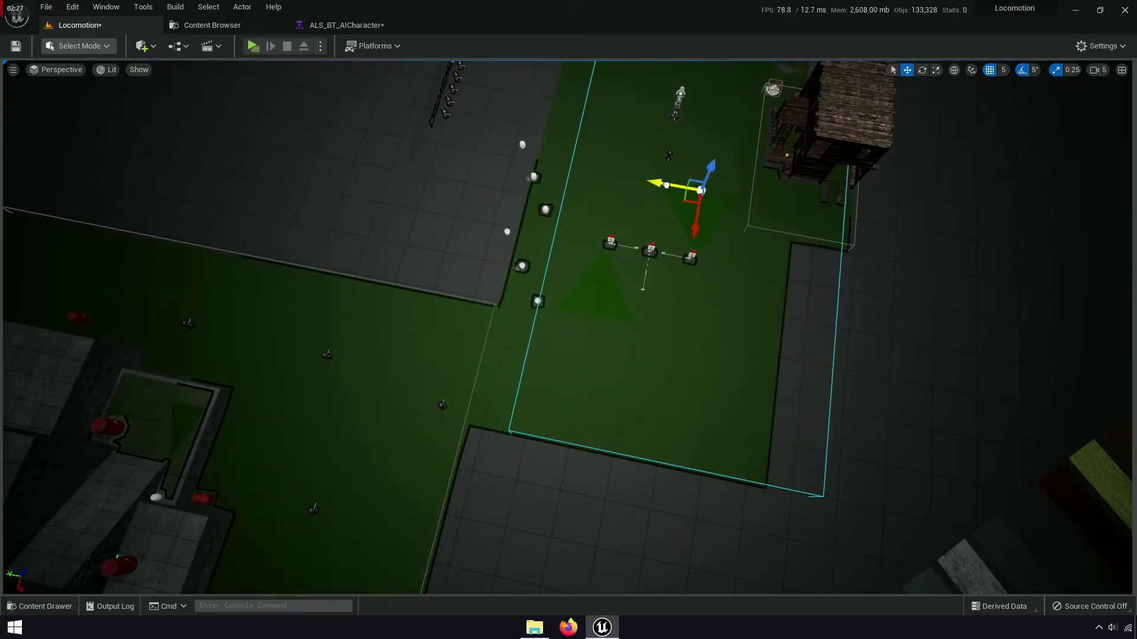
right_drag(666, 185, 441, 76)
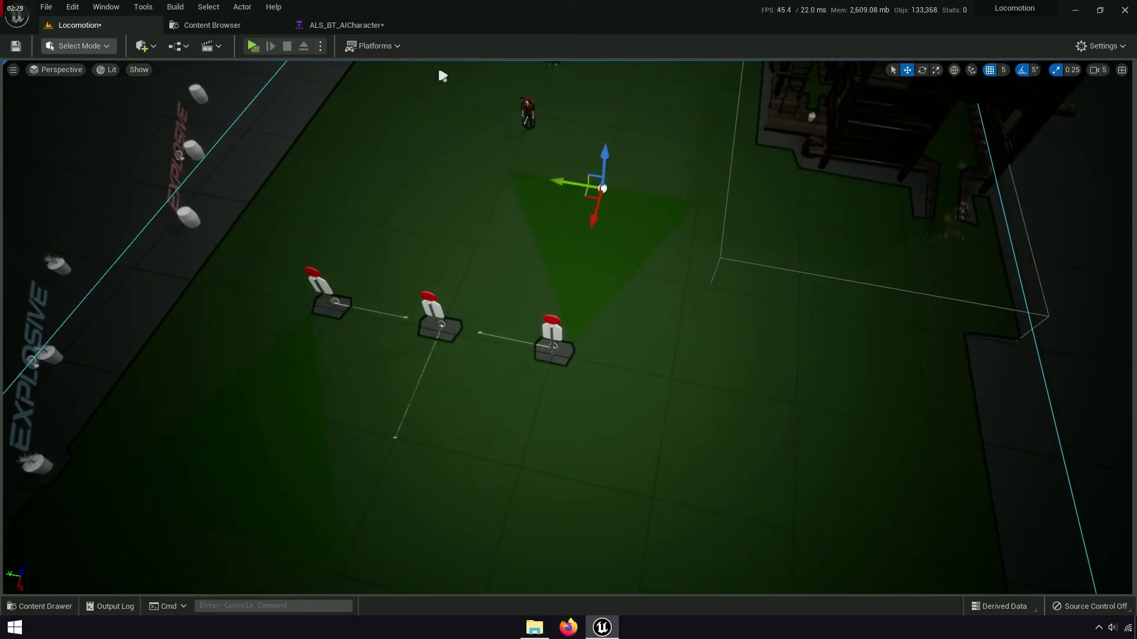
Step: Set GetRandomLocation's Radius to 100000 in ALS_BT_AICharacter, then return to the Locomotion level
click(346, 25)
click(560, 348)
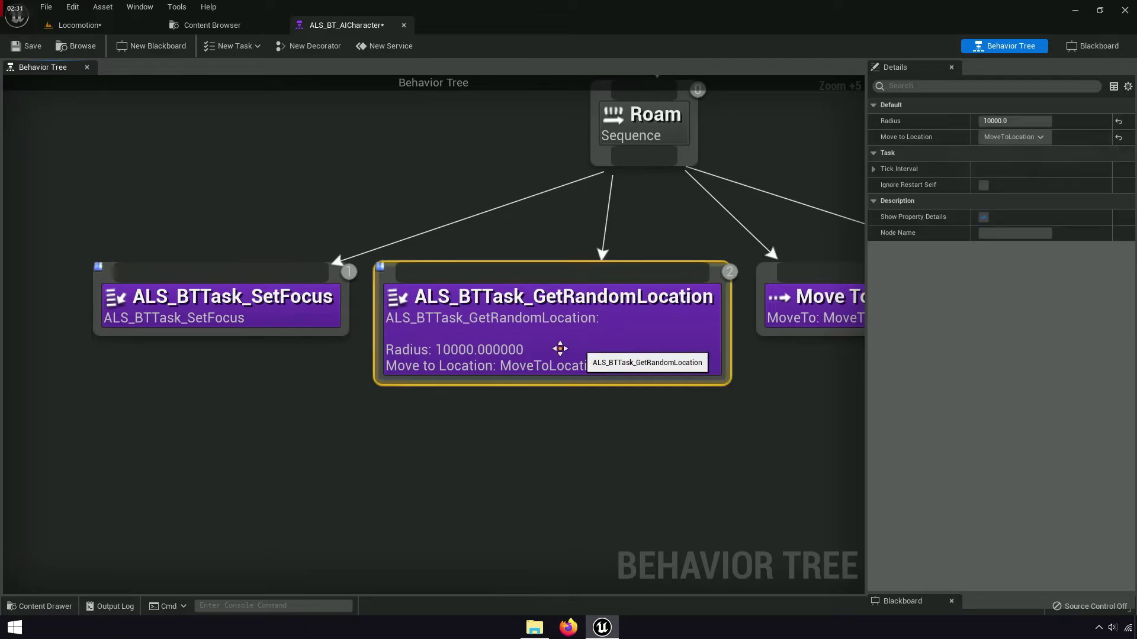
click(1001, 107)
click(996, 119)
click(954, 119)
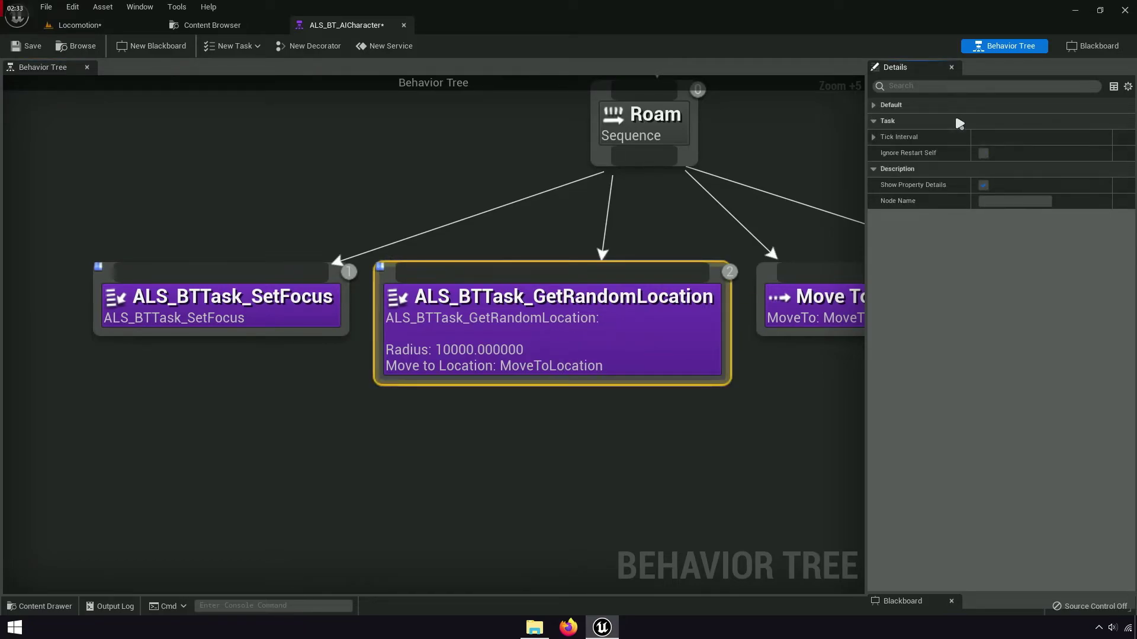
click(912, 105)
click(1001, 121)
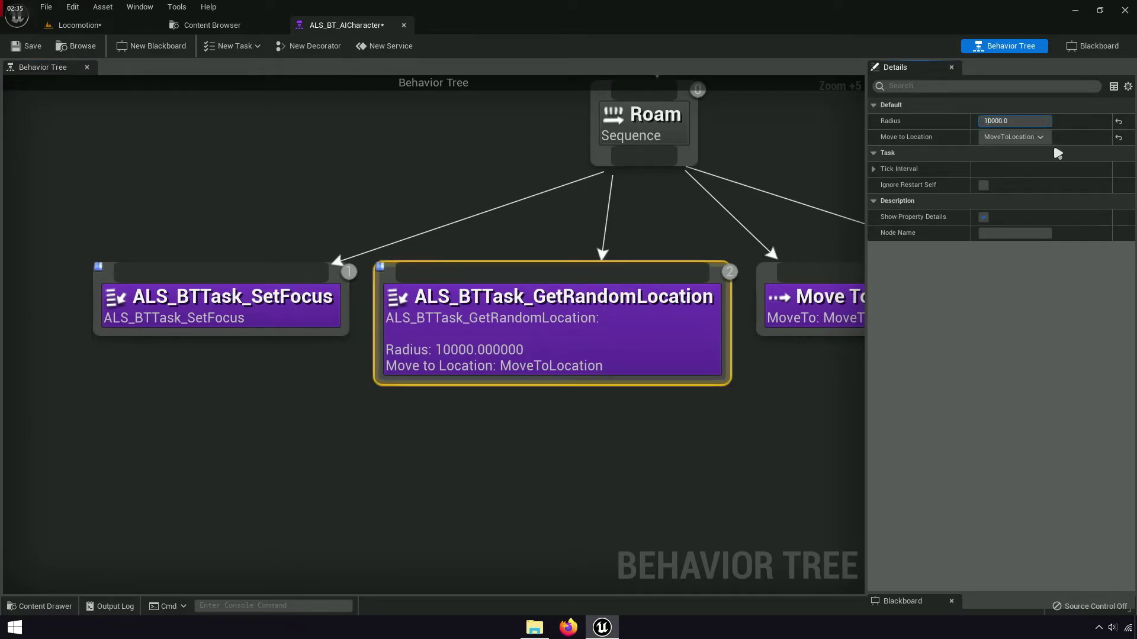
text(0)
key(Return)
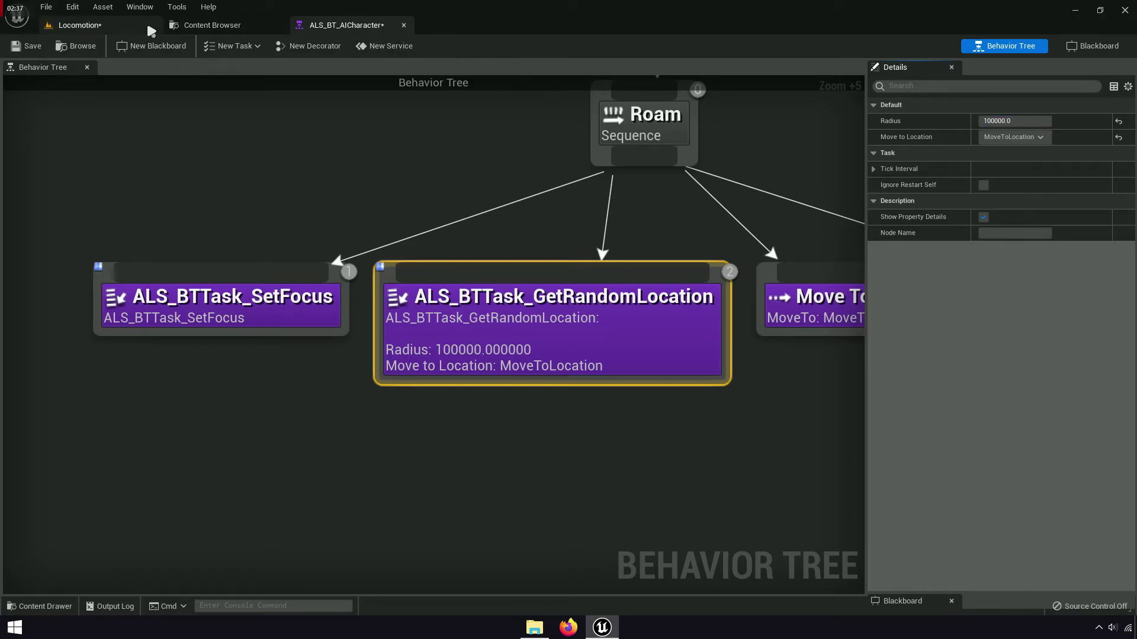
click(149, 28)
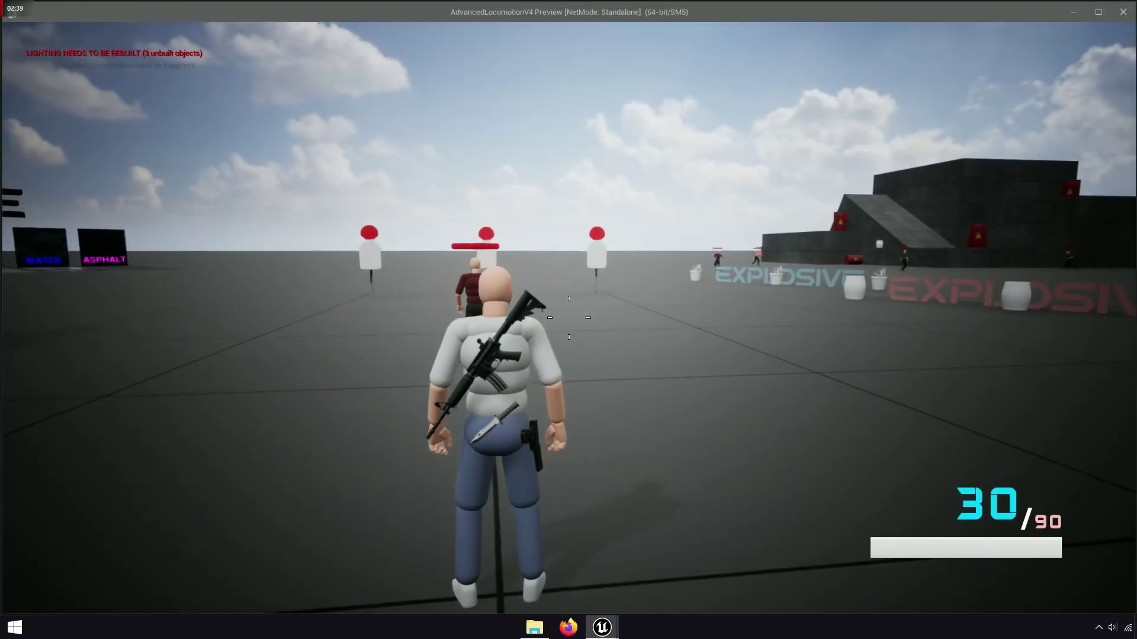
Step: Run after the roaming AI character toward the green area, then stop the play test
key(w)
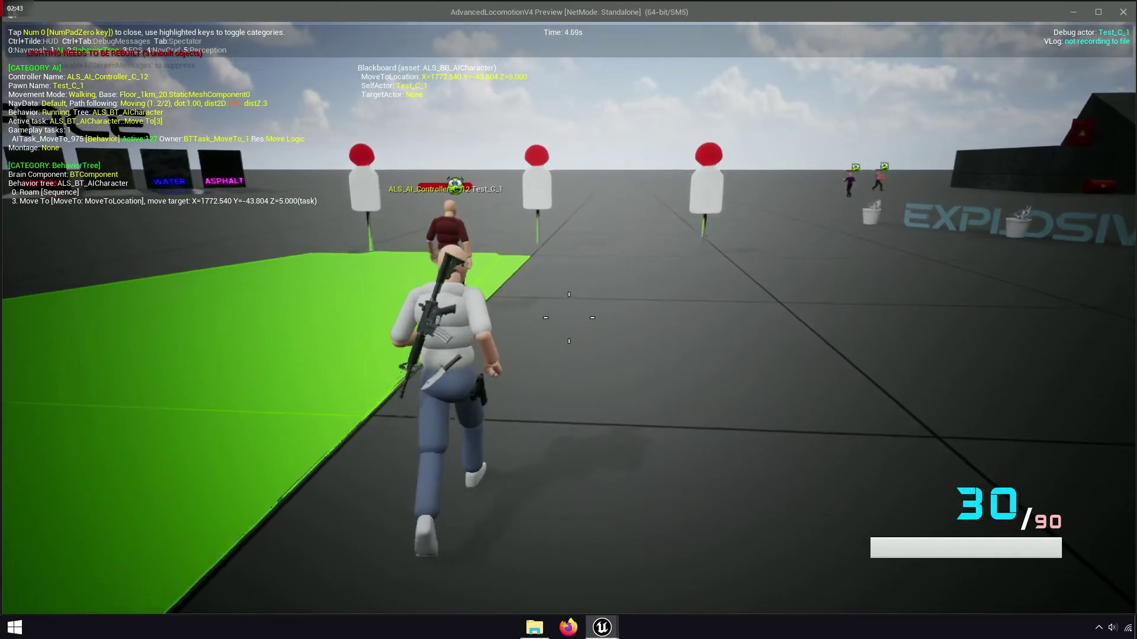
key(d)
key(w)
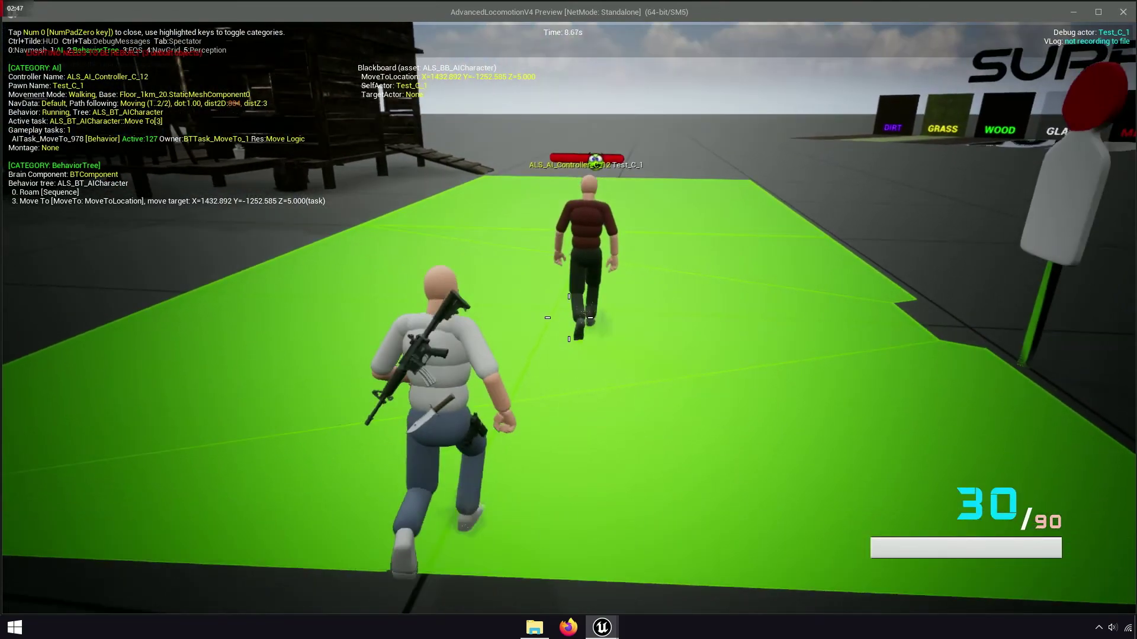
key(Escape)
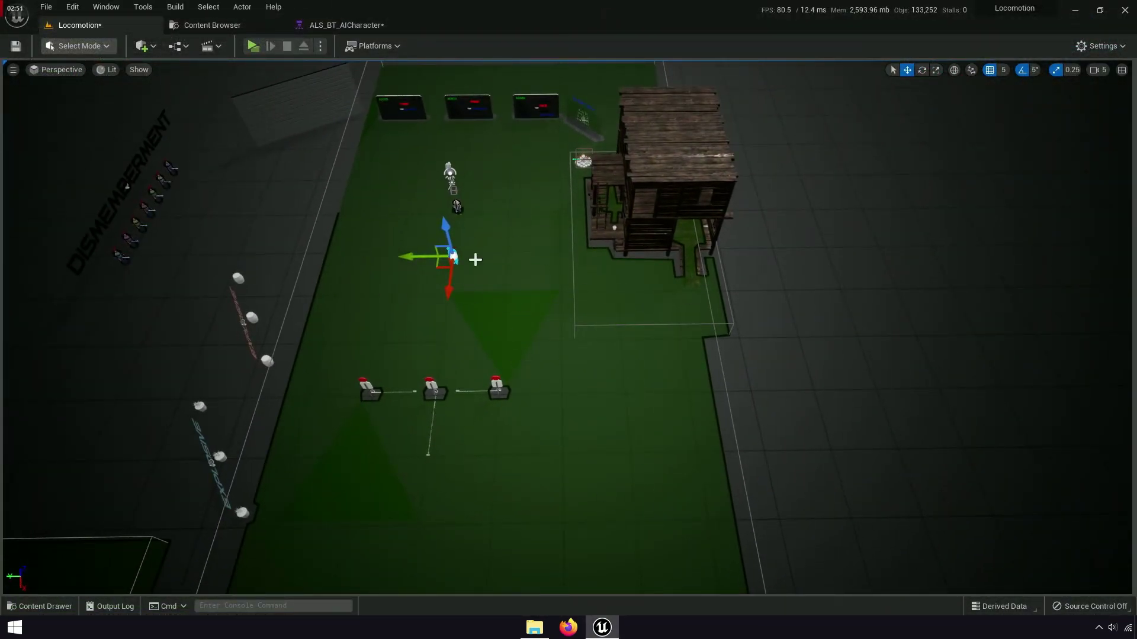
Step: In the ALS_BT_AICharacter behavior tree, set the random-location Radius to 1000
click(361, 25)
right_drag(607, 337, 539, 341)
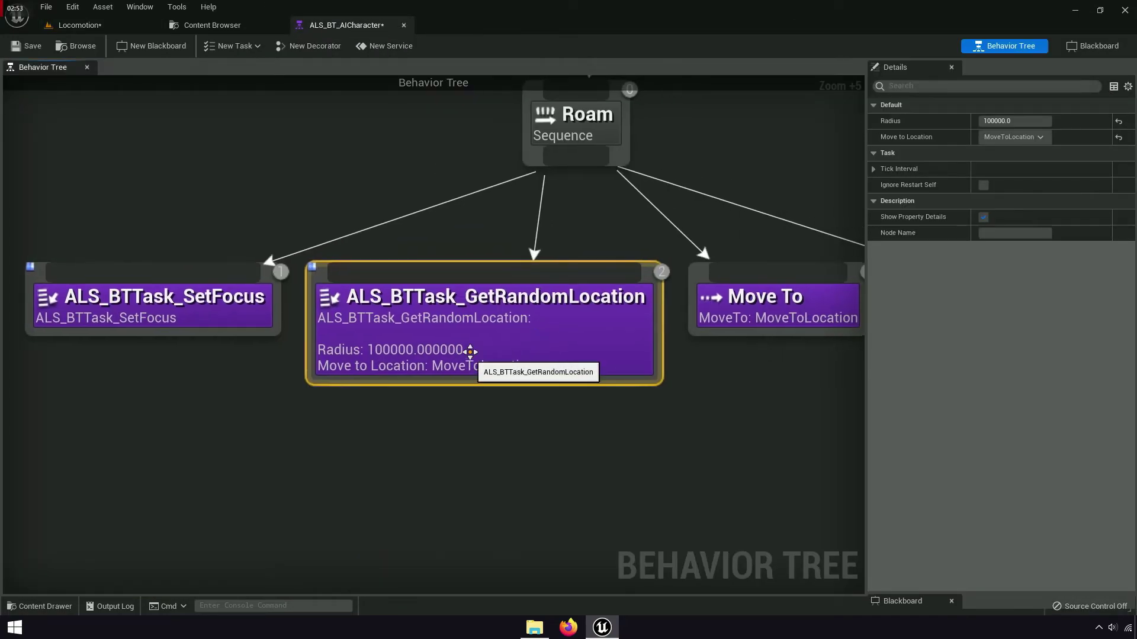
text(1000)
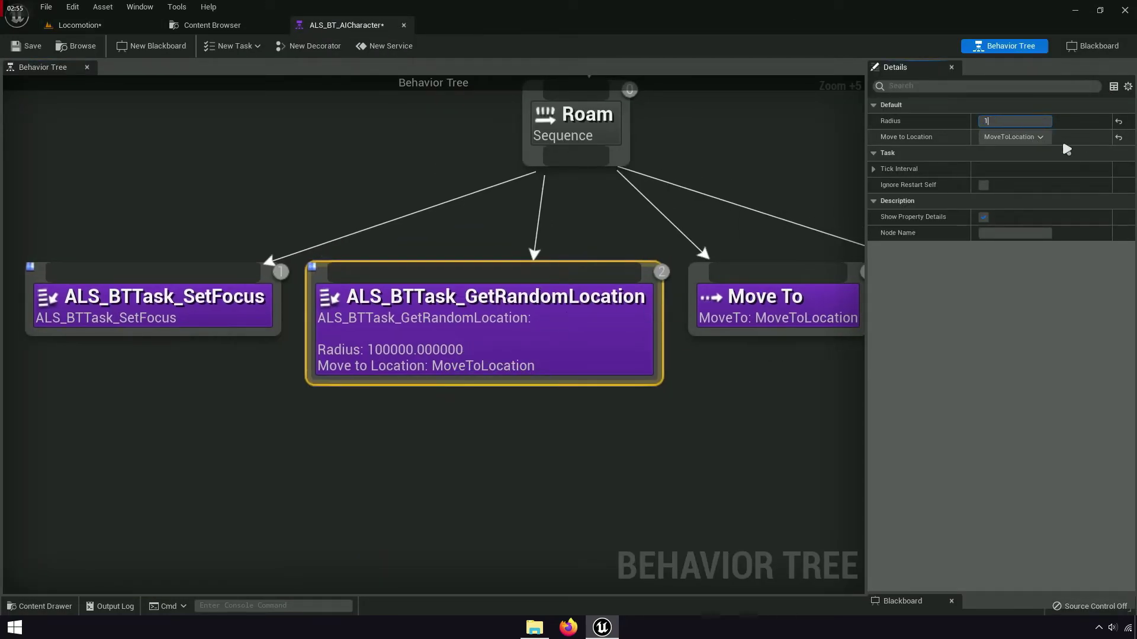
key(Tab)
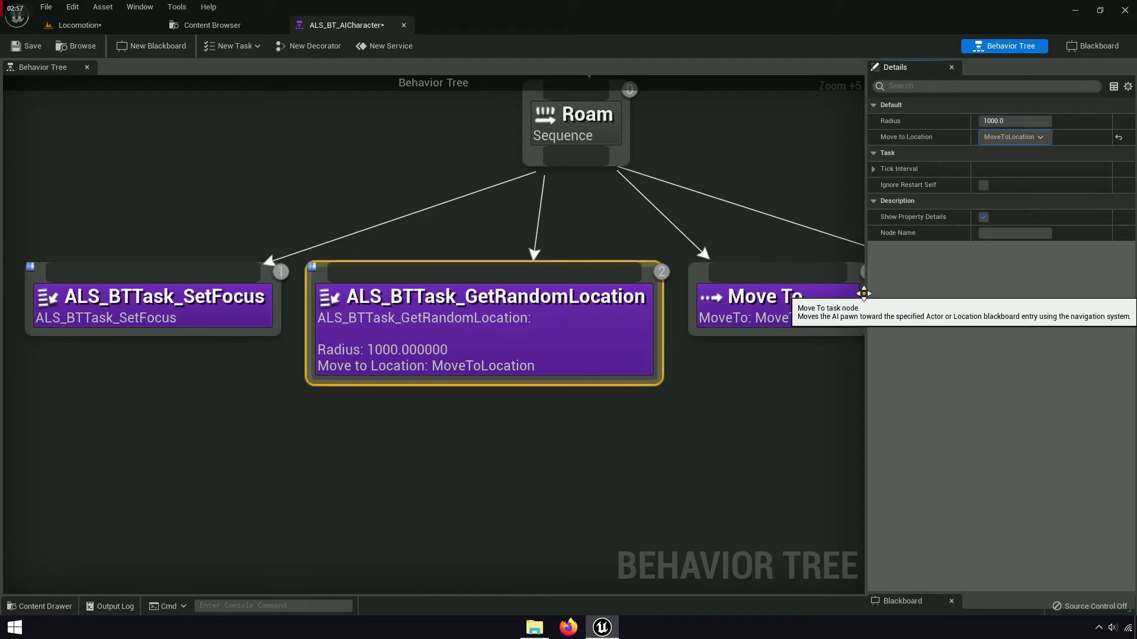
Step: Bring the Wait task into view in the tree graph and select it
drag(866, 292, 975, 292)
right_drag(921, 353, 672, 350)
click(680, 353)
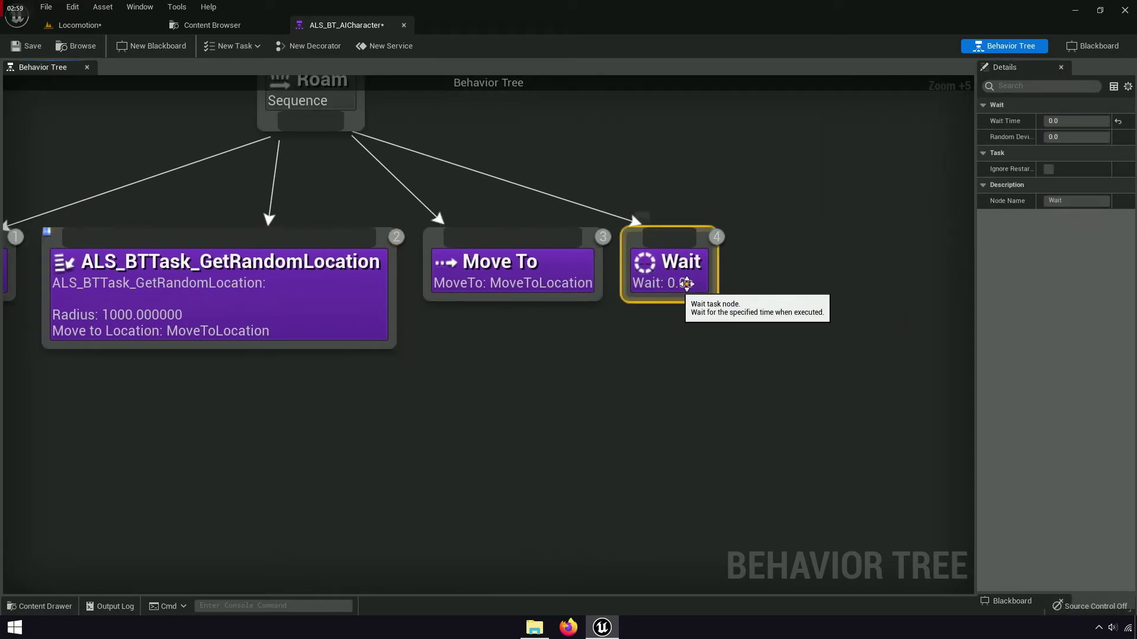
right_drag(927, 201, 941, 290)
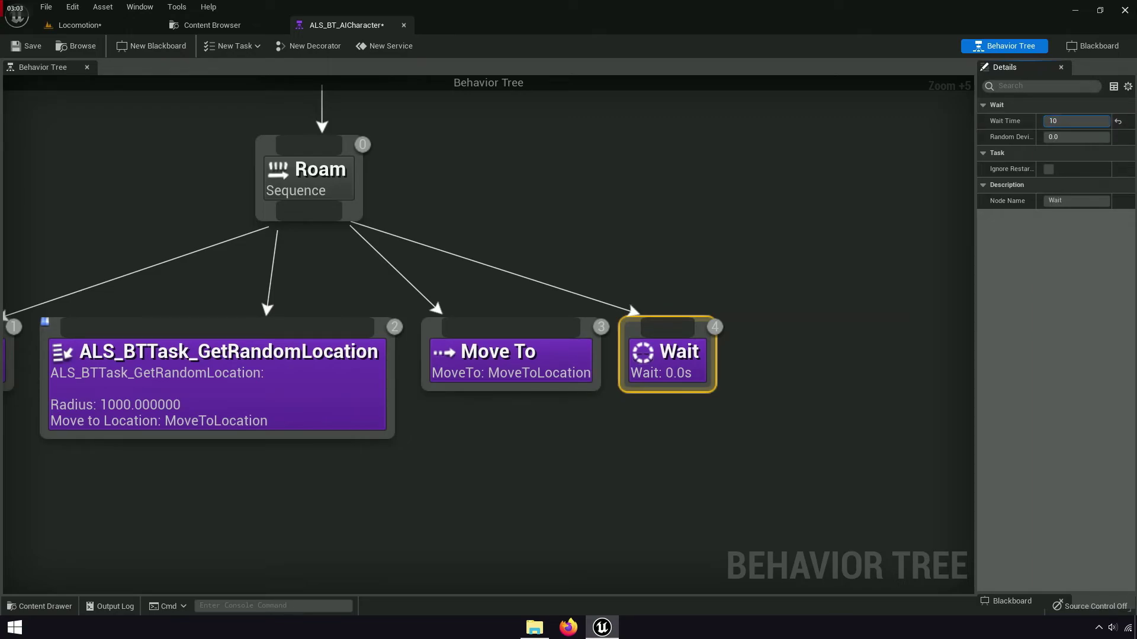
Step: Play the Locomotion level in a new window sized to the left half of the screen
click(77, 24)
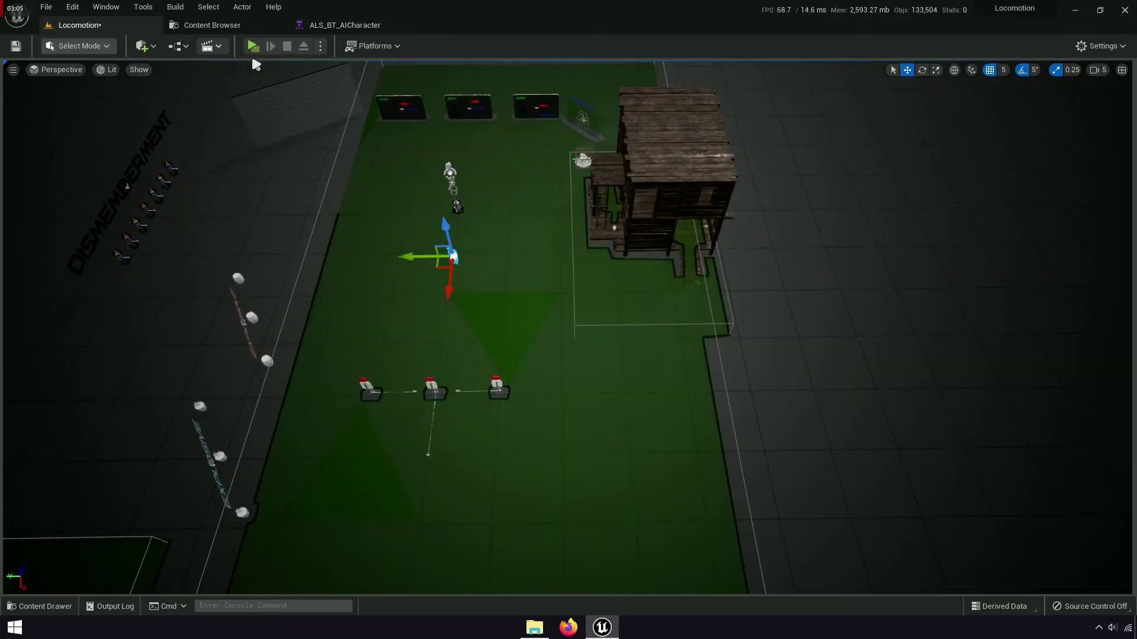
click(345, 25)
click(154, 25)
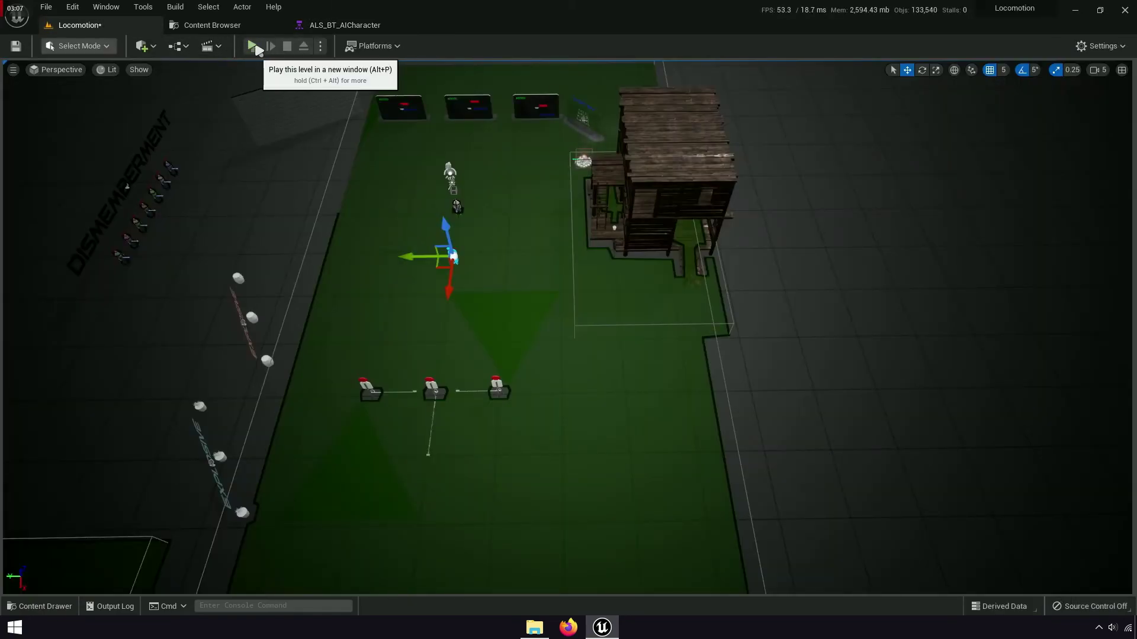
click(253, 47)
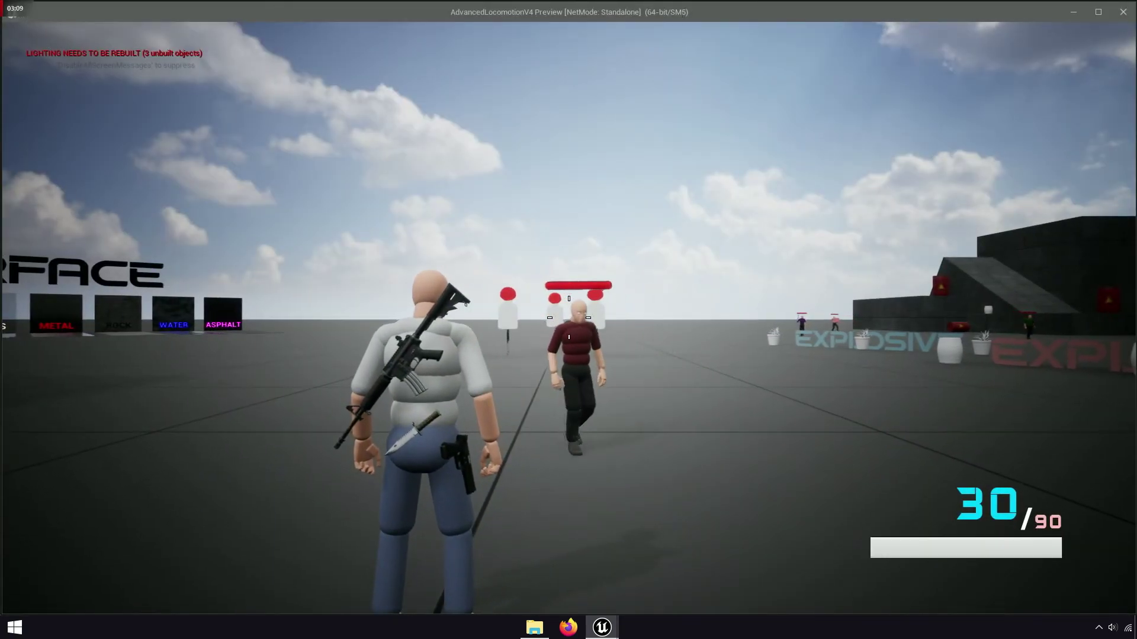
drag(1132, 6, 585, 13)
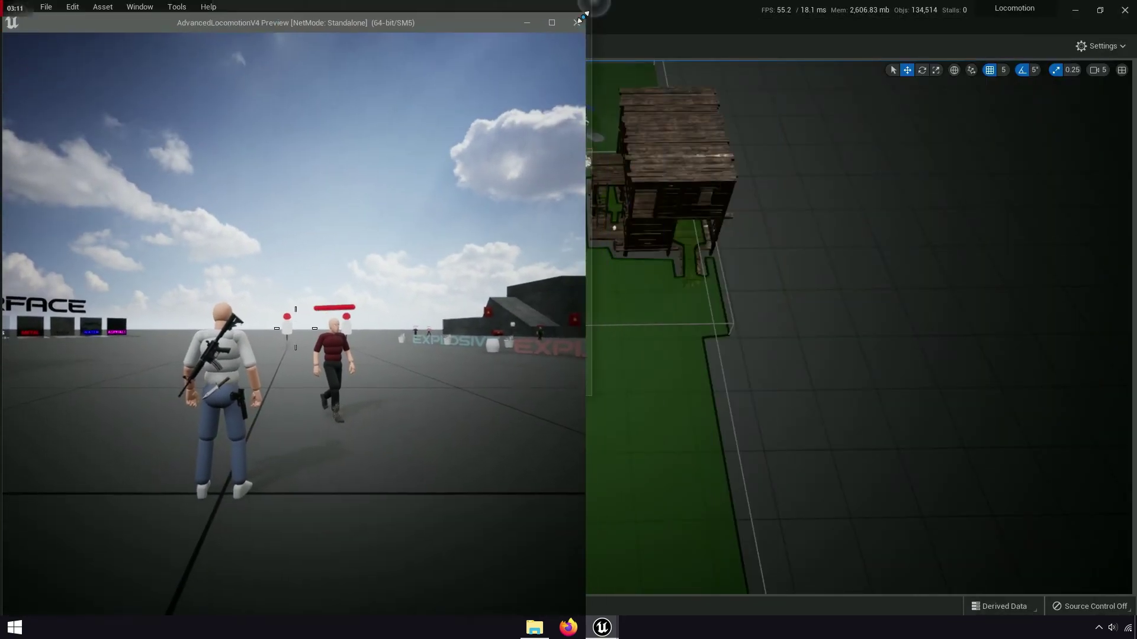
Step: Frame the whole simulating ALS_BT_AICharacter tree beside the game window
click(592, 24)
click(349, 25)
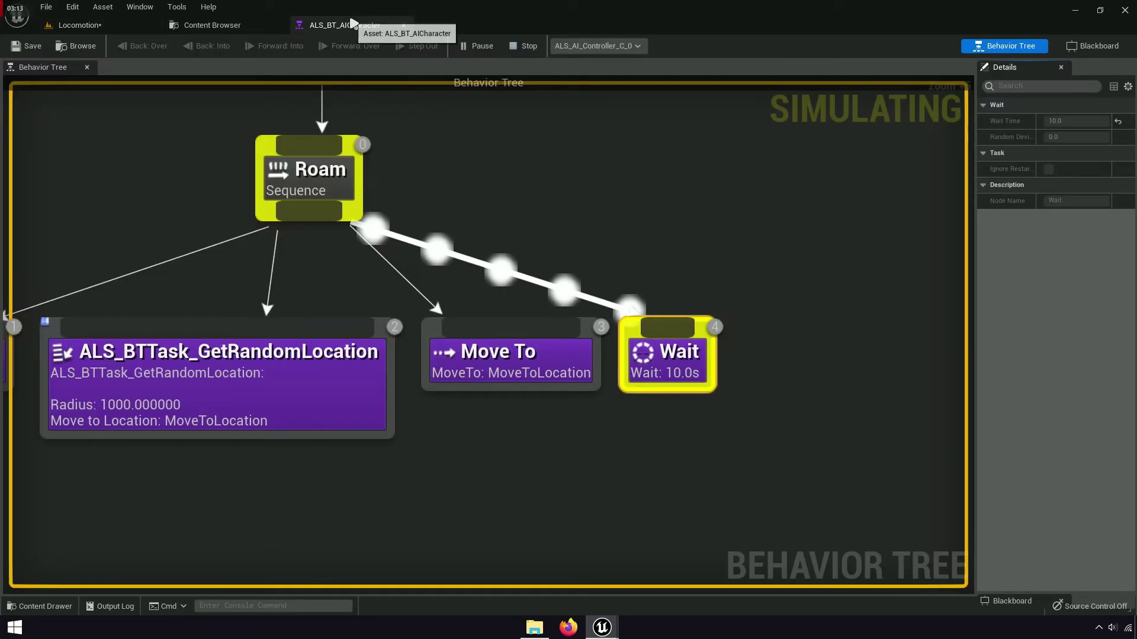
scroll(604, 339, down, 5)
right_drag(604, 339, 874, 354)
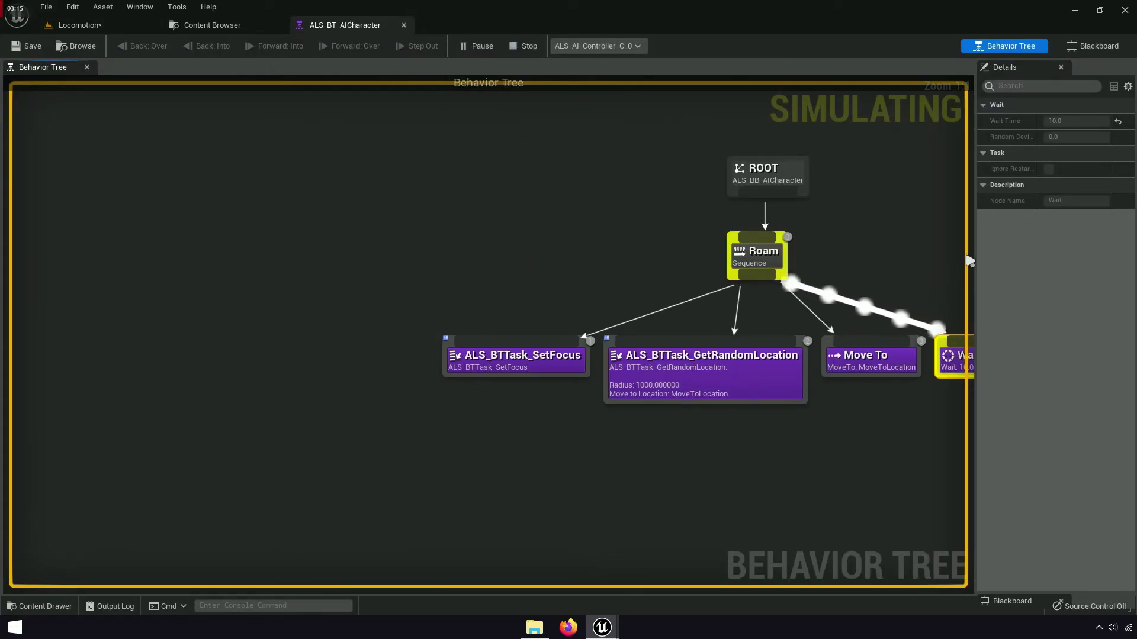
drag(975, 246, 1006, 344)
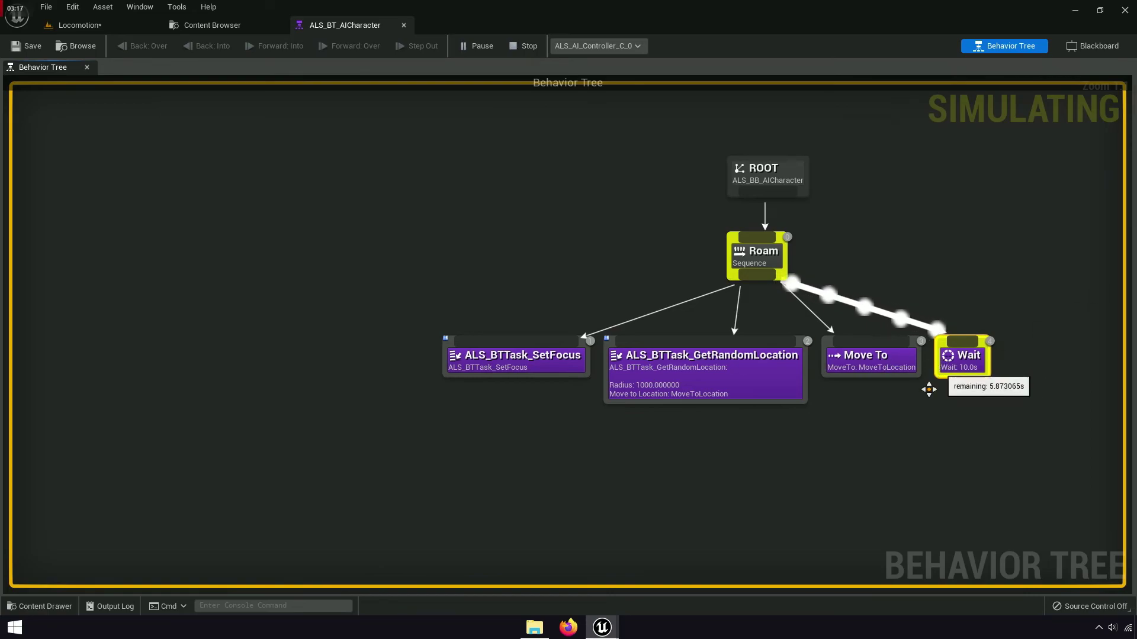
right_drag(928, 389, 963, 382)
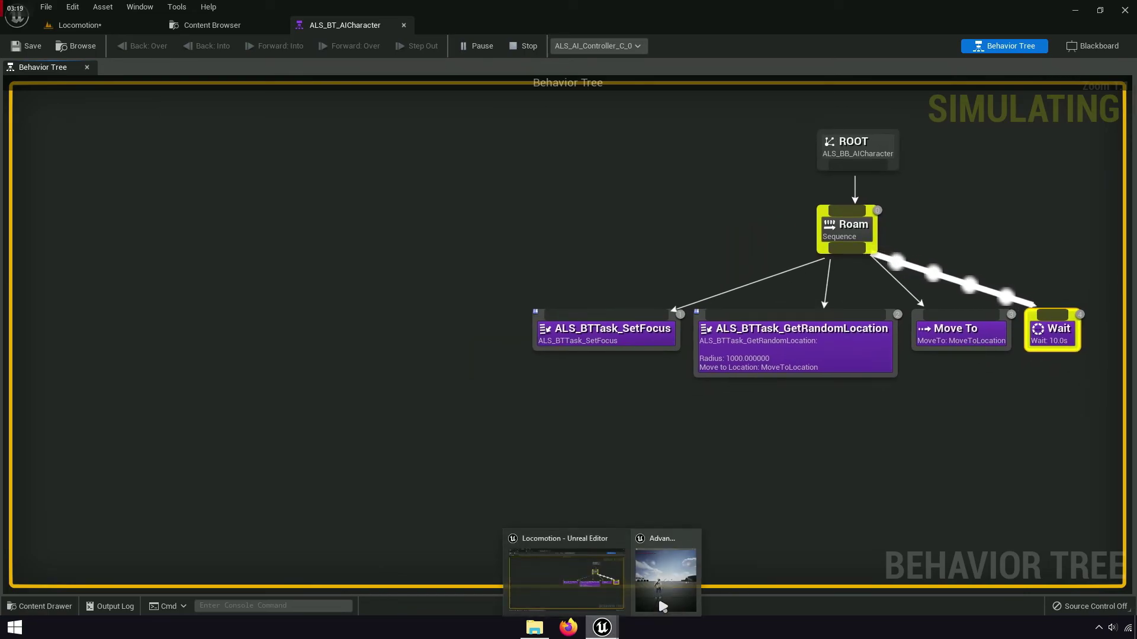
click(662, 606)
Step: Chase the red-shirted AI as it roams and pauses, then shoot it
key(w)
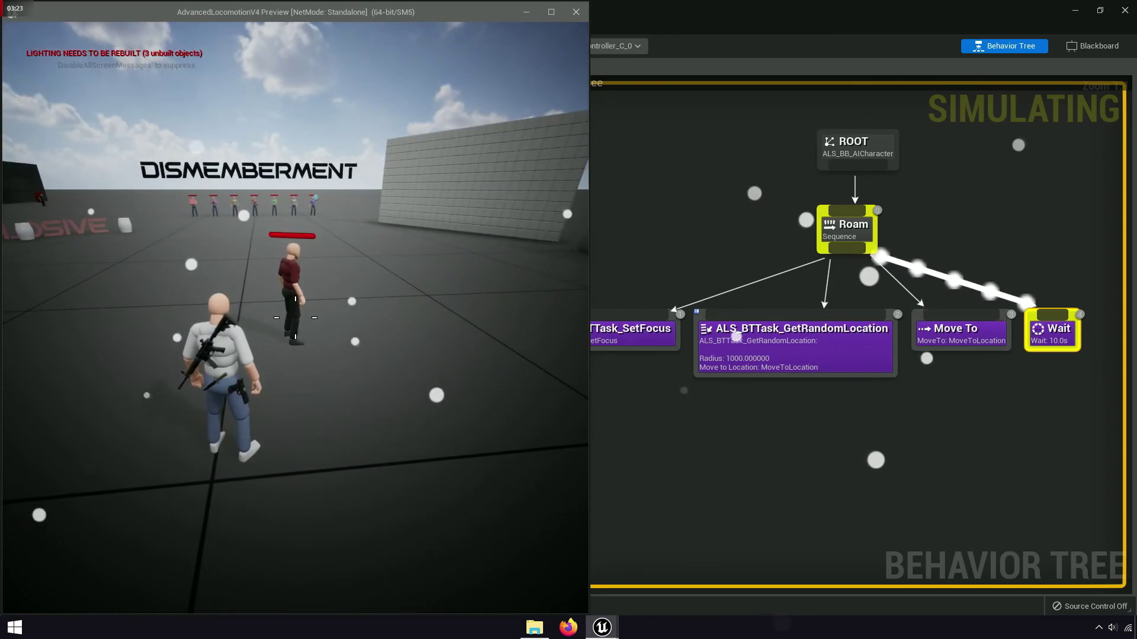
key(w)
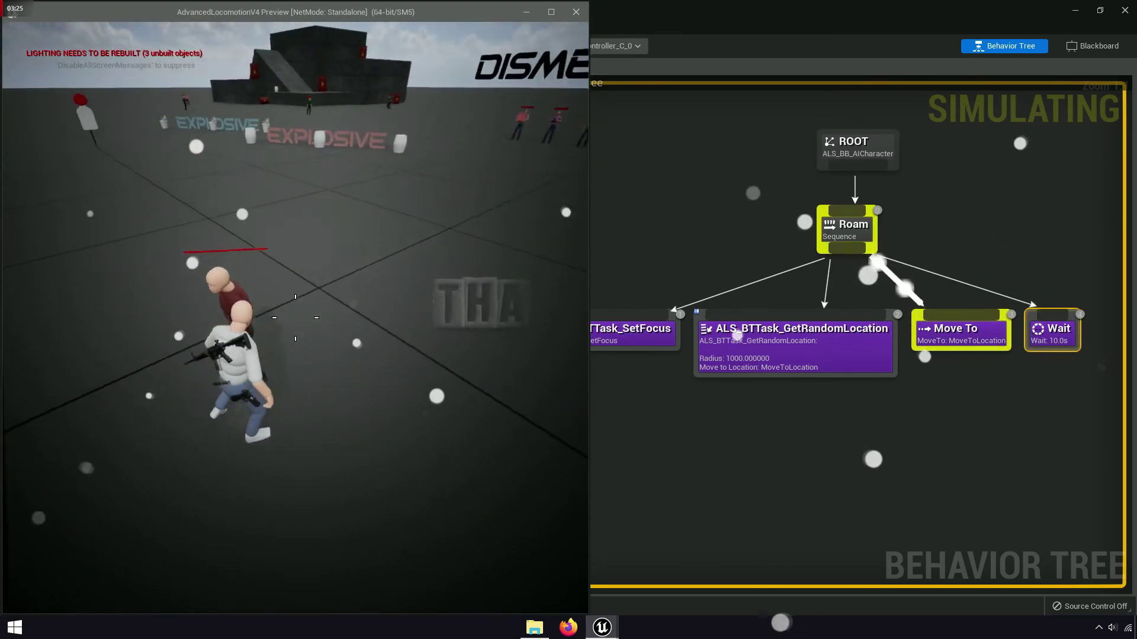
key(w)
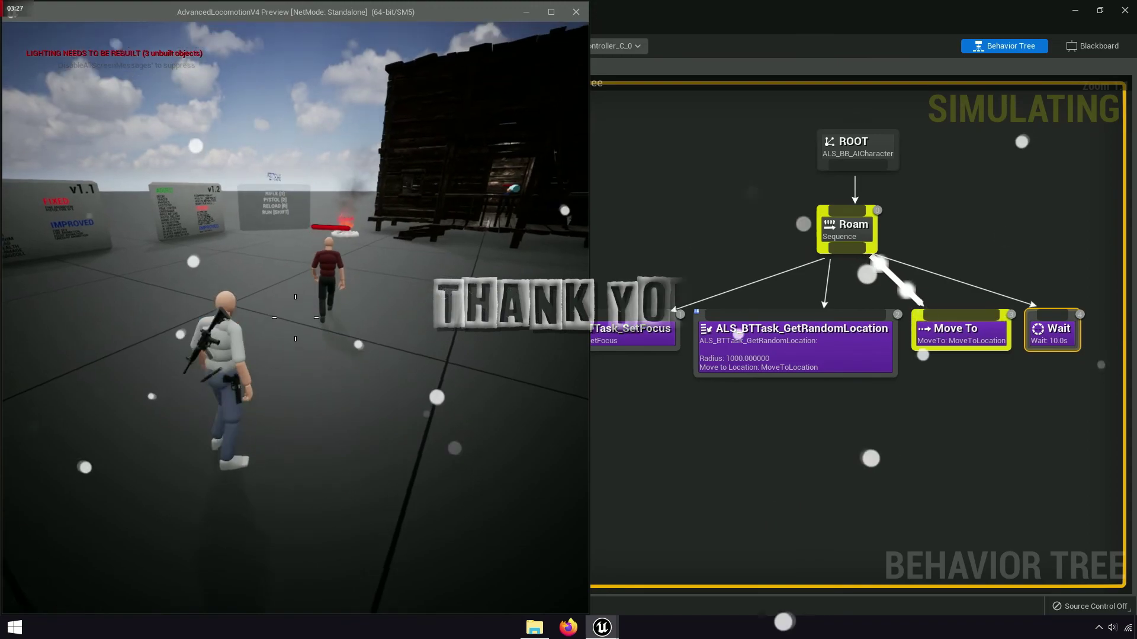
key(w)
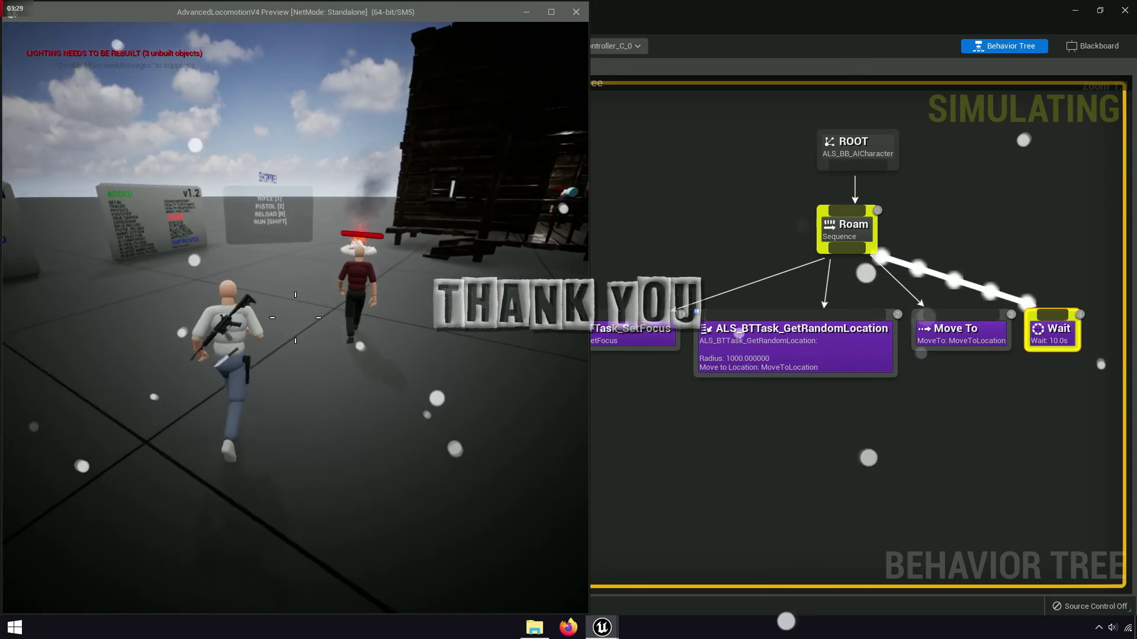
key(w)
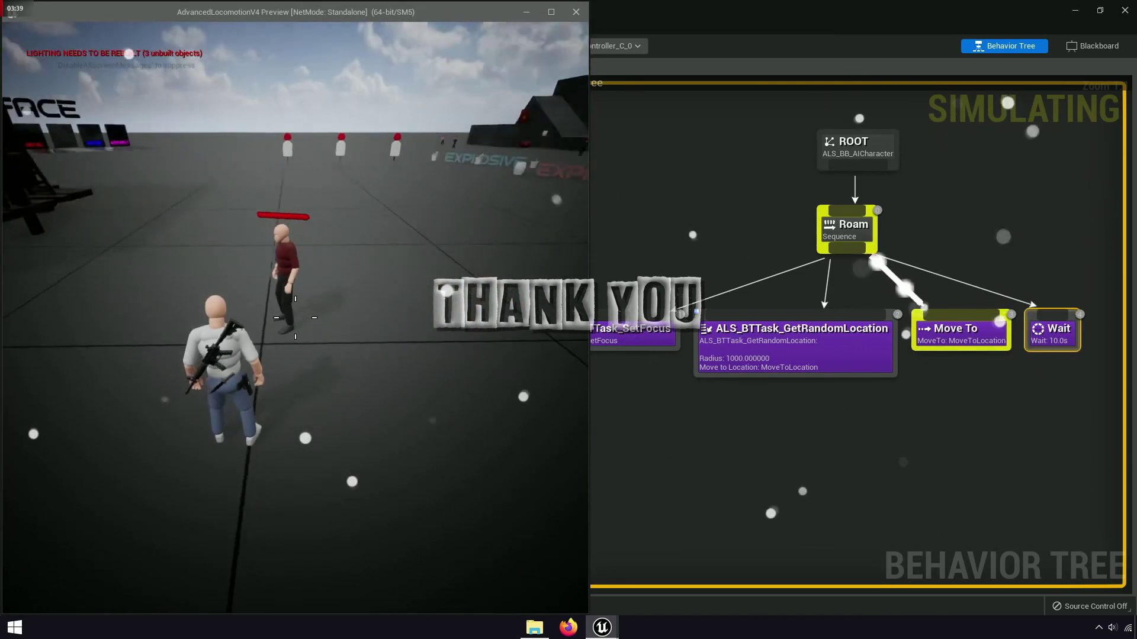
key(w)
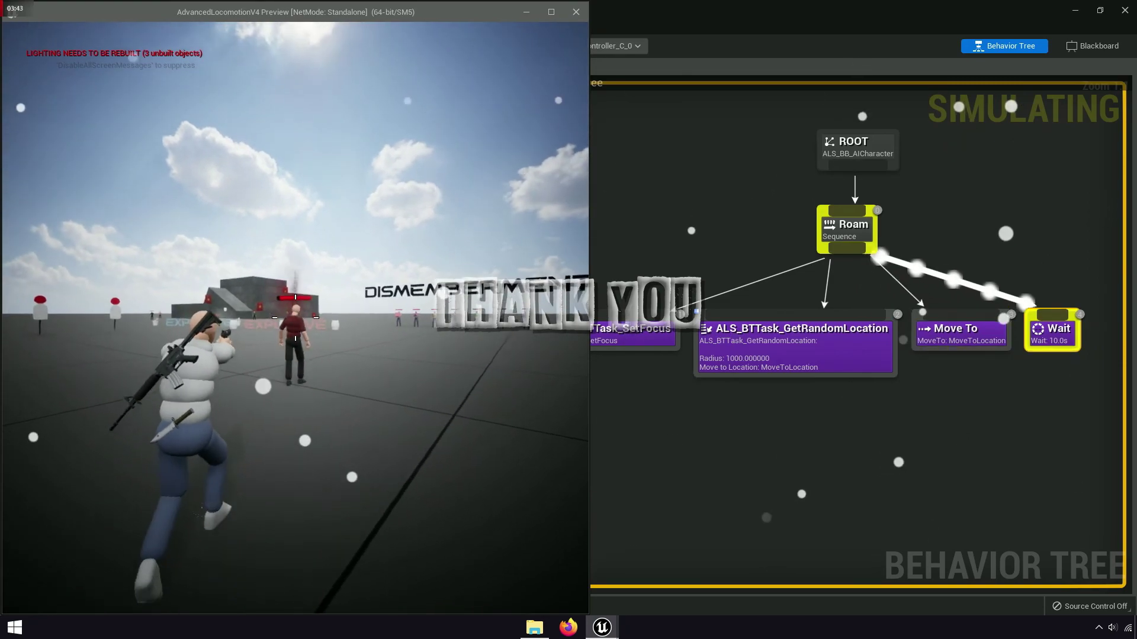
click(295, 318)
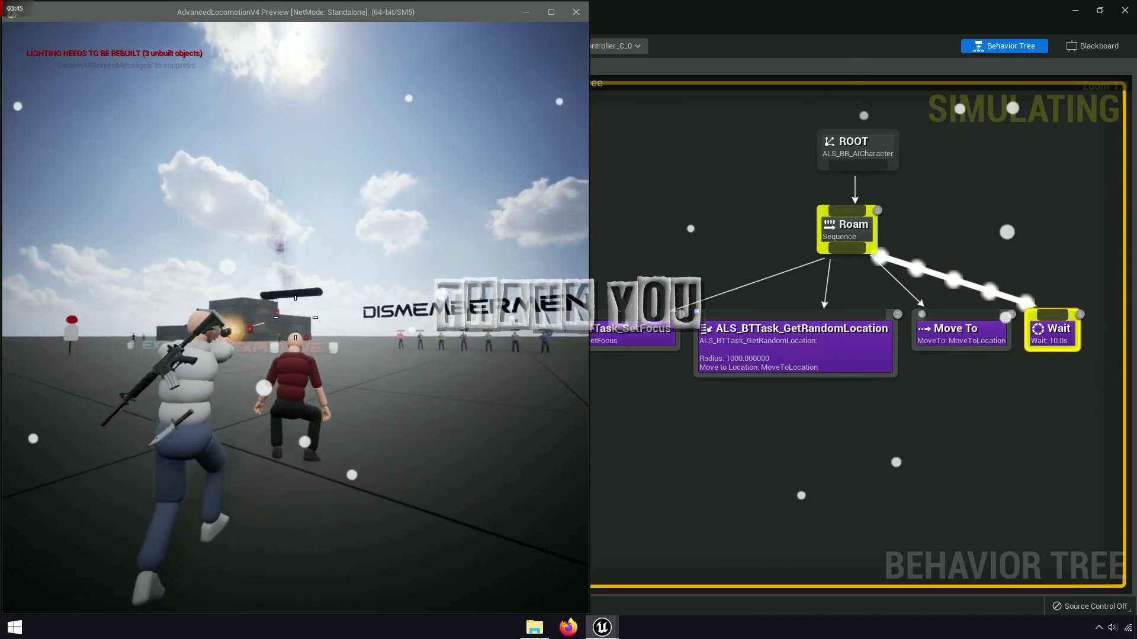